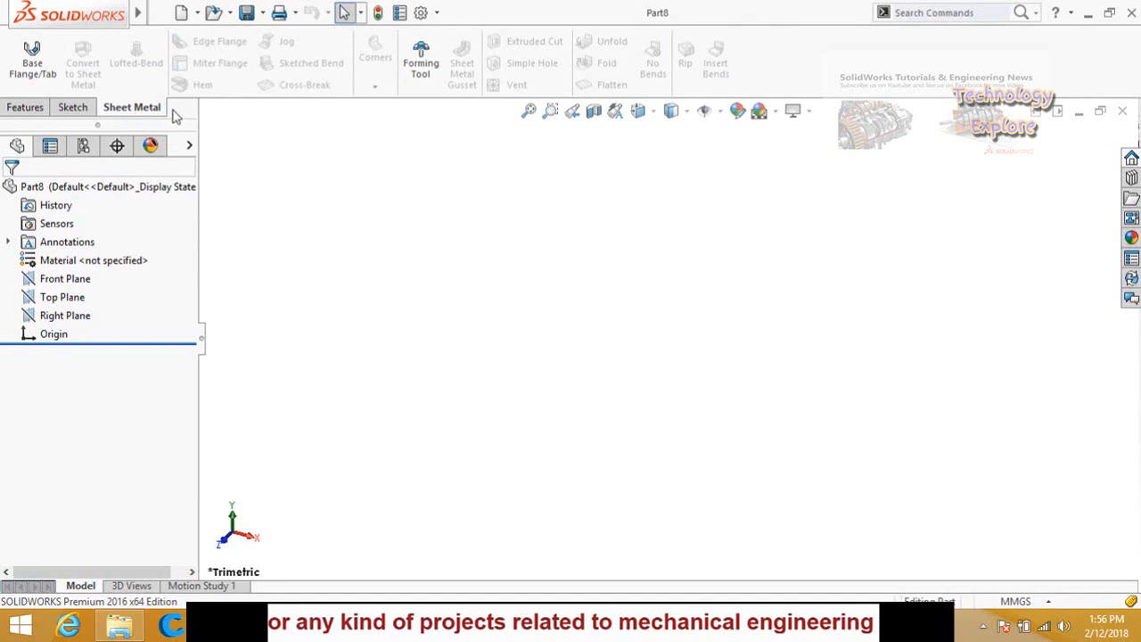
Add the Surfaces toolset to the CommandManager and display its surface commands
{"action": "right_click", "coordinate": [148, 107]}
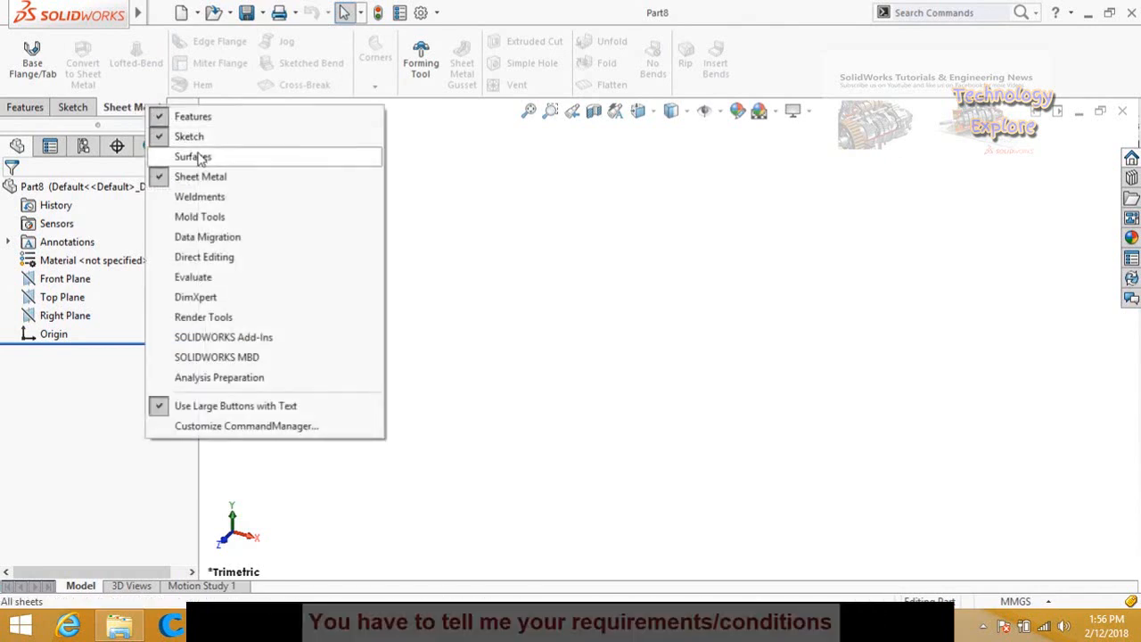
{"action": "left_click", "coordinate": [195, 157]}
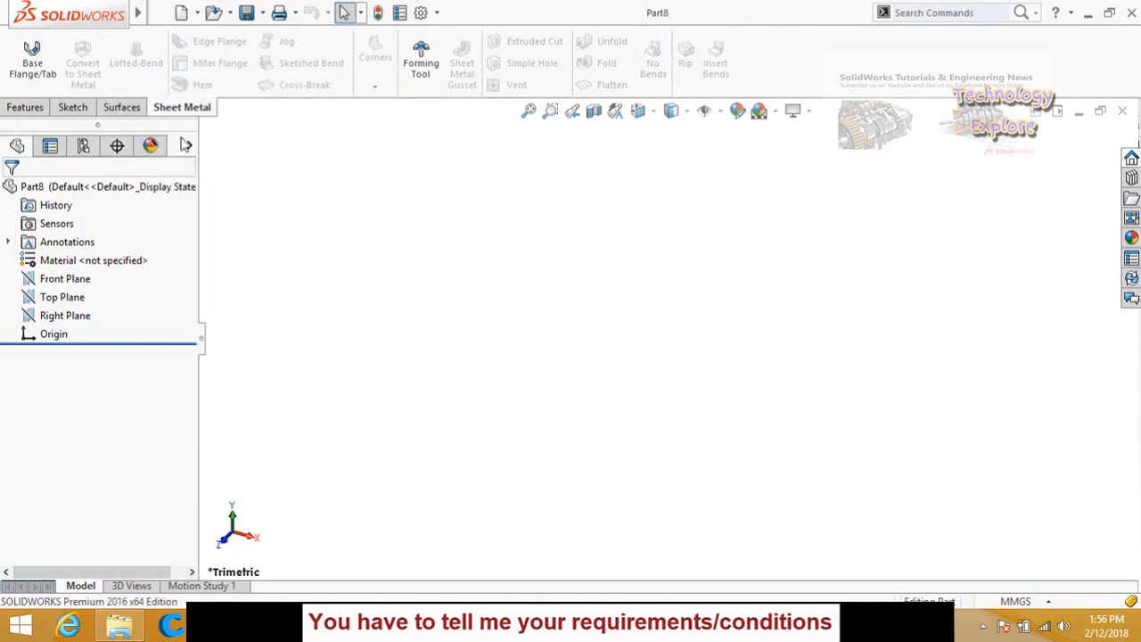
{"action": "left_click", "coordinate": [125, 110]}
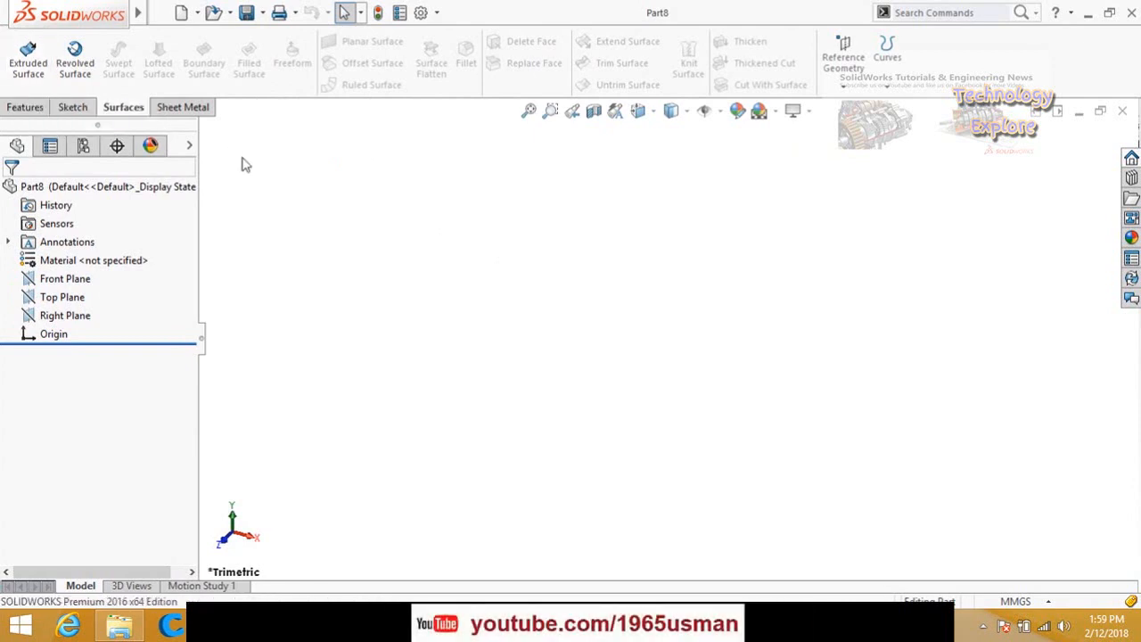
{"action": "left_click", "coordinate": [34, 108]}
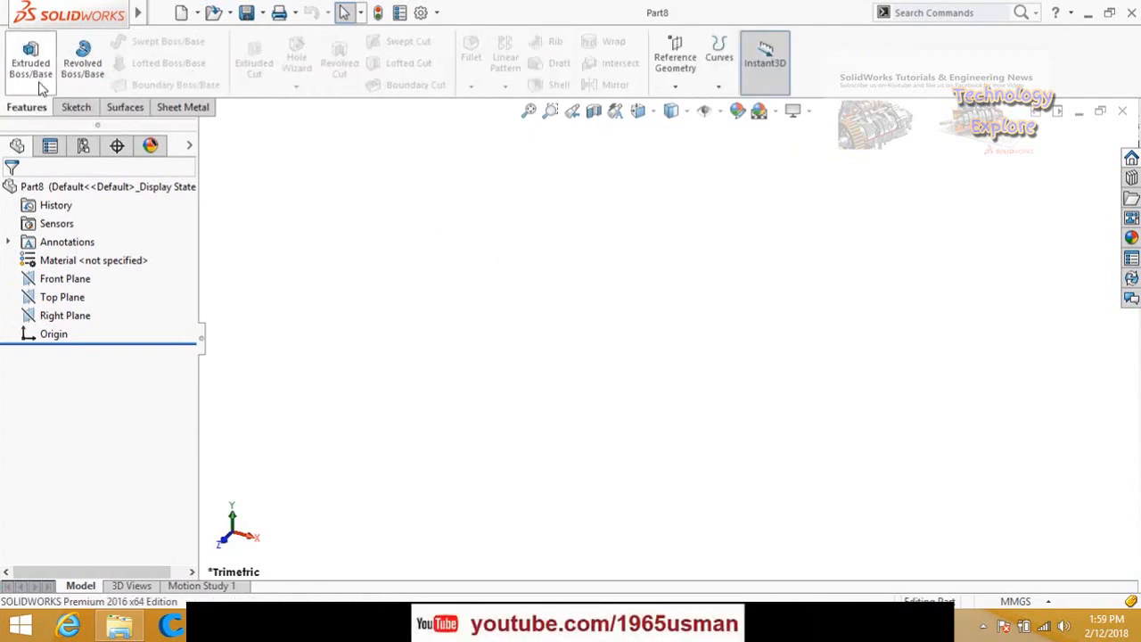
{"action": "left_click", "coordinate": [124, 108]}
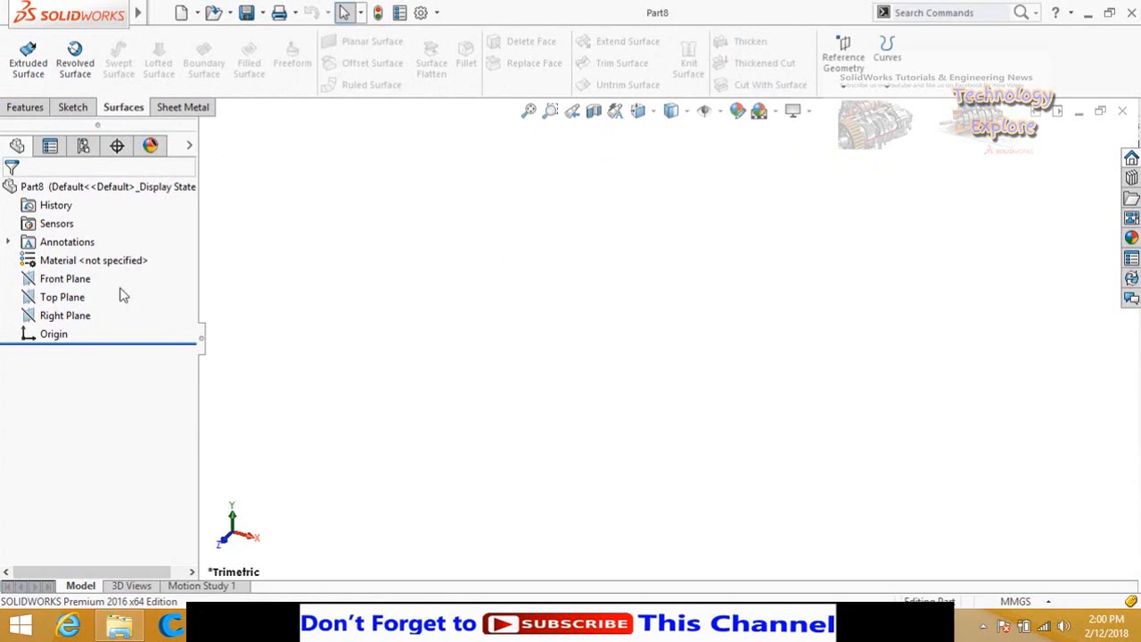
Start a sketch on the Front Plane
{"action": "left_click", "coordinate": [86, 280]}
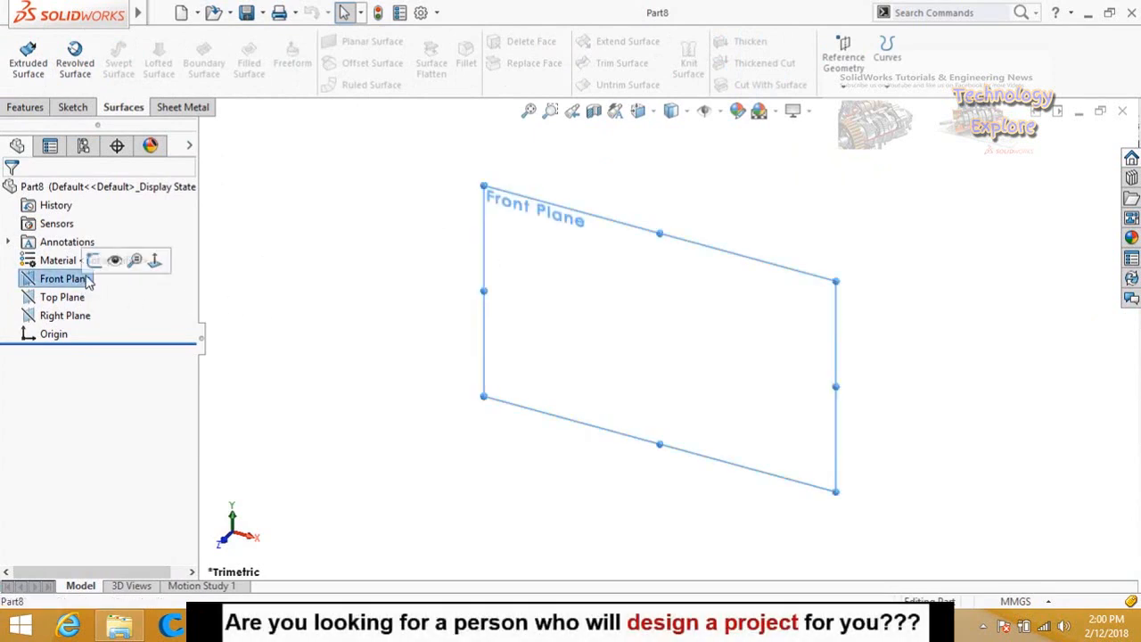
{"action": "left_click", "coordinate": [93, 259]}
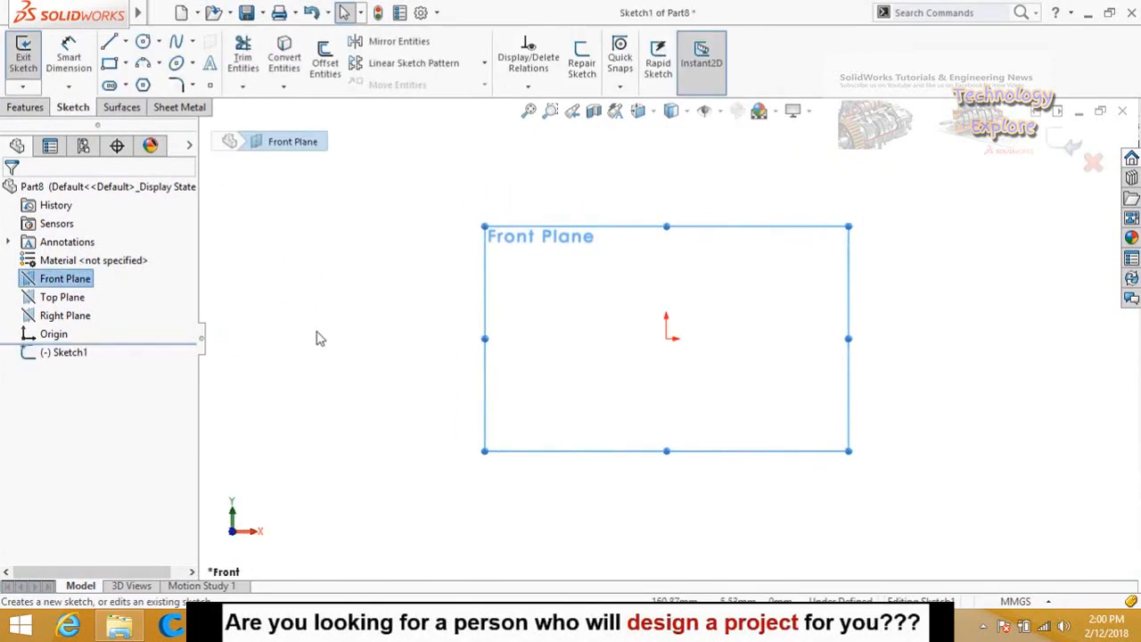
{"action": "left_click", "coordinate": [281, 281]}
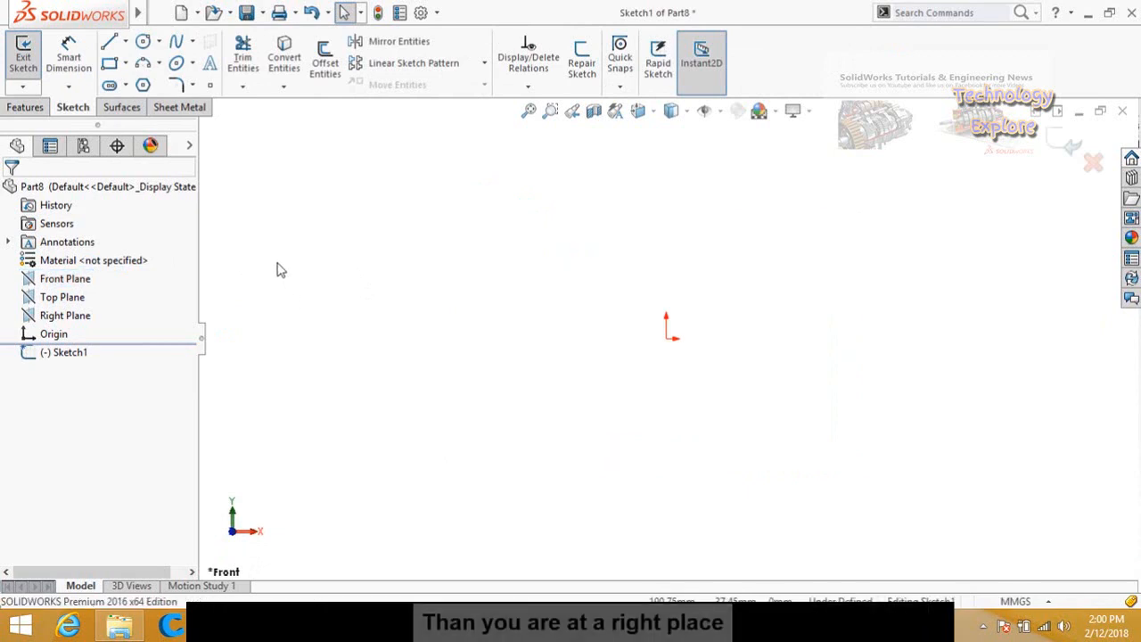
Sketch an open, wavy five-point spline starting at the origin and ending about 205 mm horizontally from it
{"action": "left_click", "coordinate": [142, 64]}
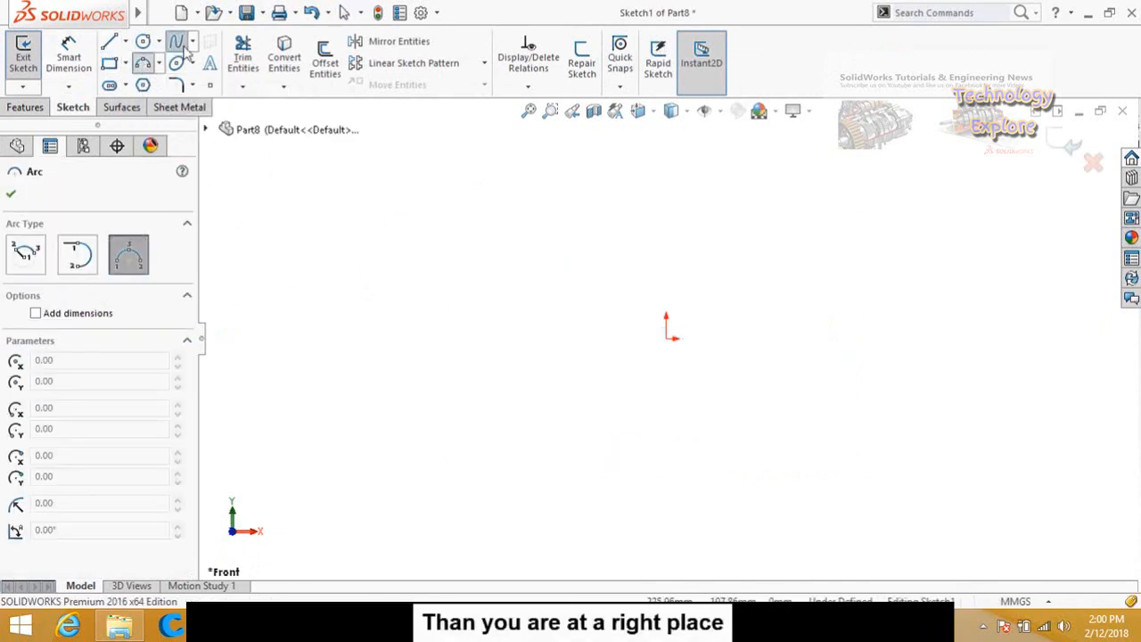
{"action": "left_click", "coordinate": [177, 44]}
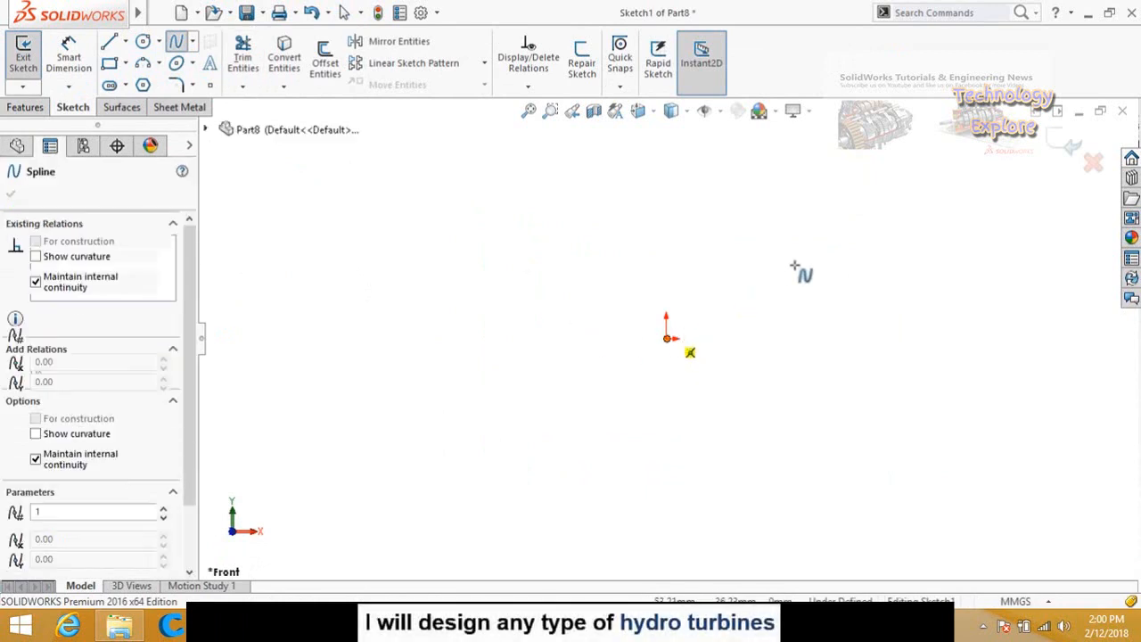
{"action": "left_click", "coordinate": [667, 338]}
{"action": "left_click", "coordinate": [827, 301]}
{"action": "left_click", "coordinate": [931, 360]}
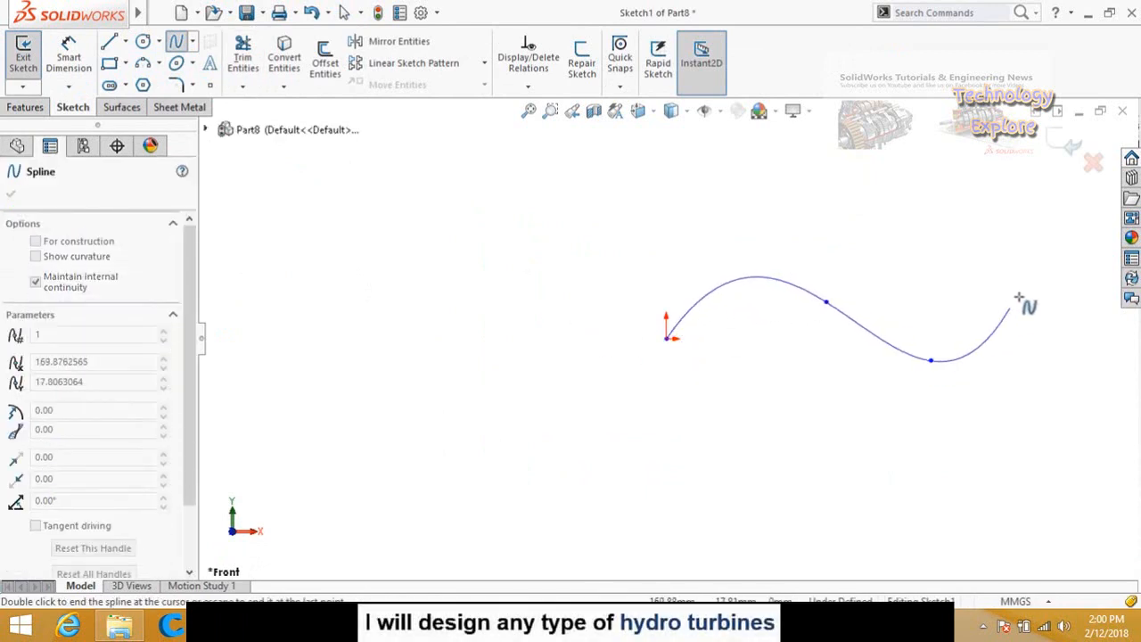
{"action": "left_click", "coordinate": [1067, 287]}
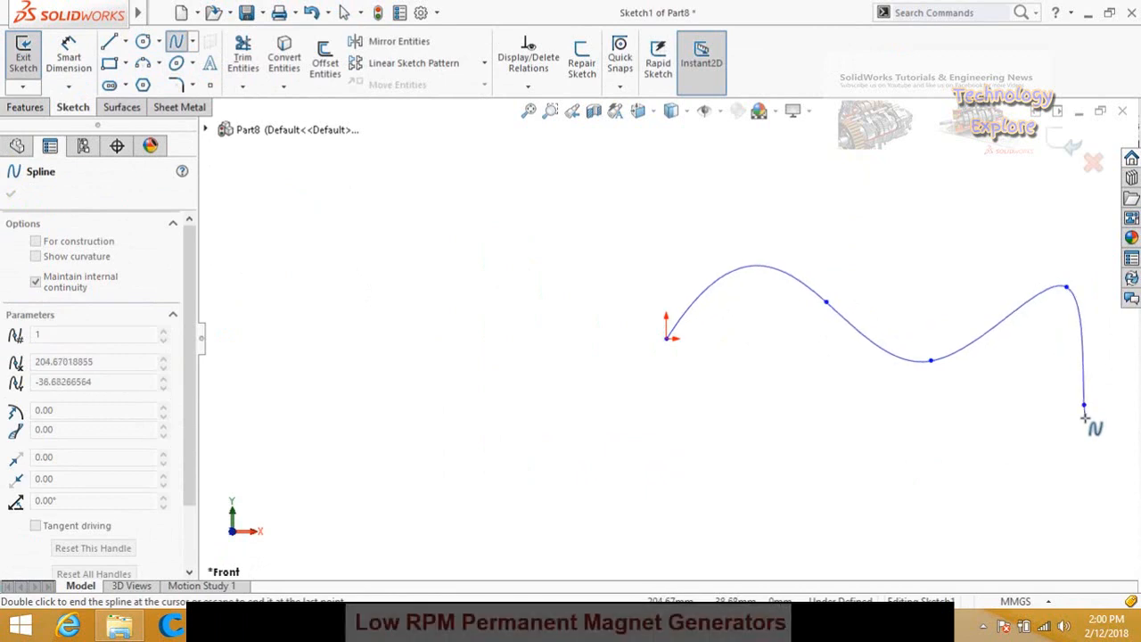
{"action": "double_click", "coordinate": [1084, 405]}
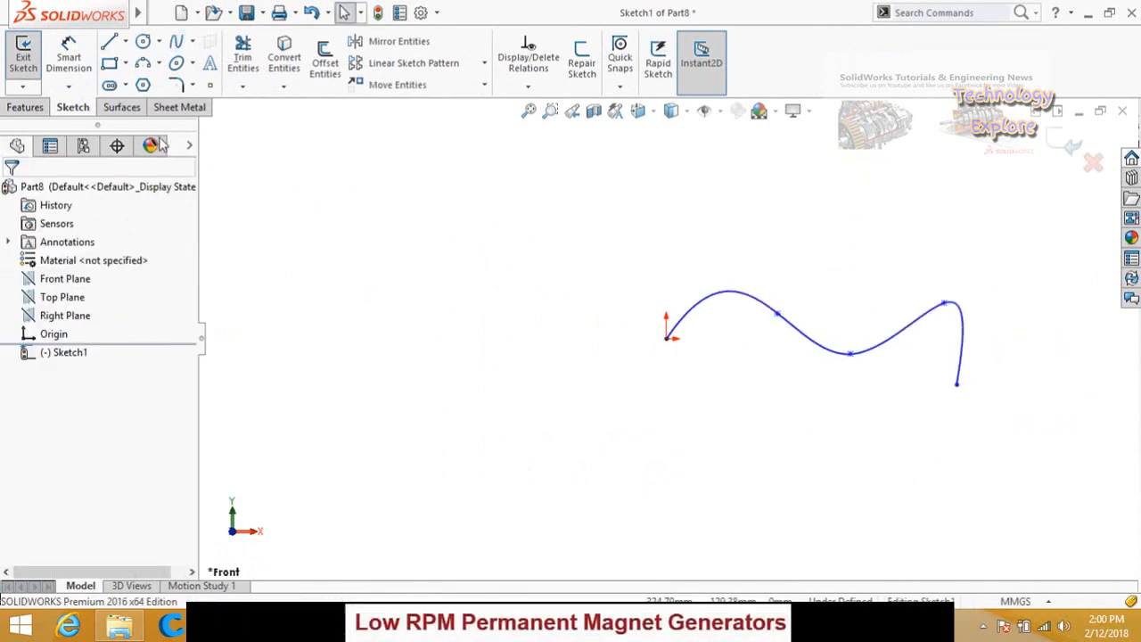
Preview an extruded surface of the spline with a blind depth of 60 mm in Direction 1
{"action": "left_click", "coordinate": [126, 108]}
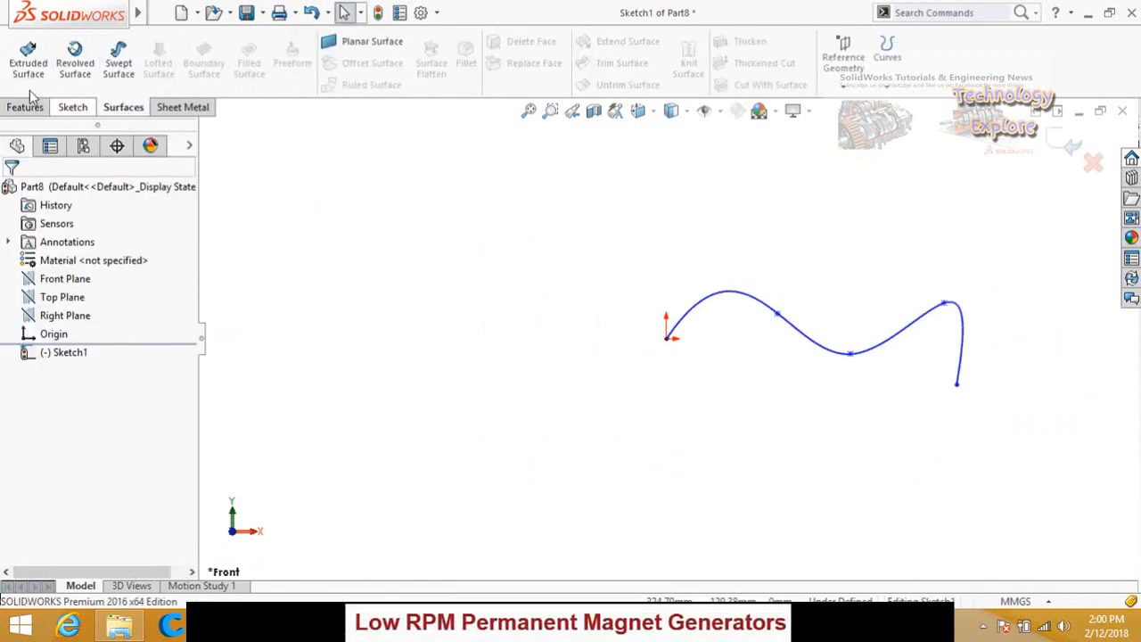
{"action": "left_click", "coordinate": [20, 65]}
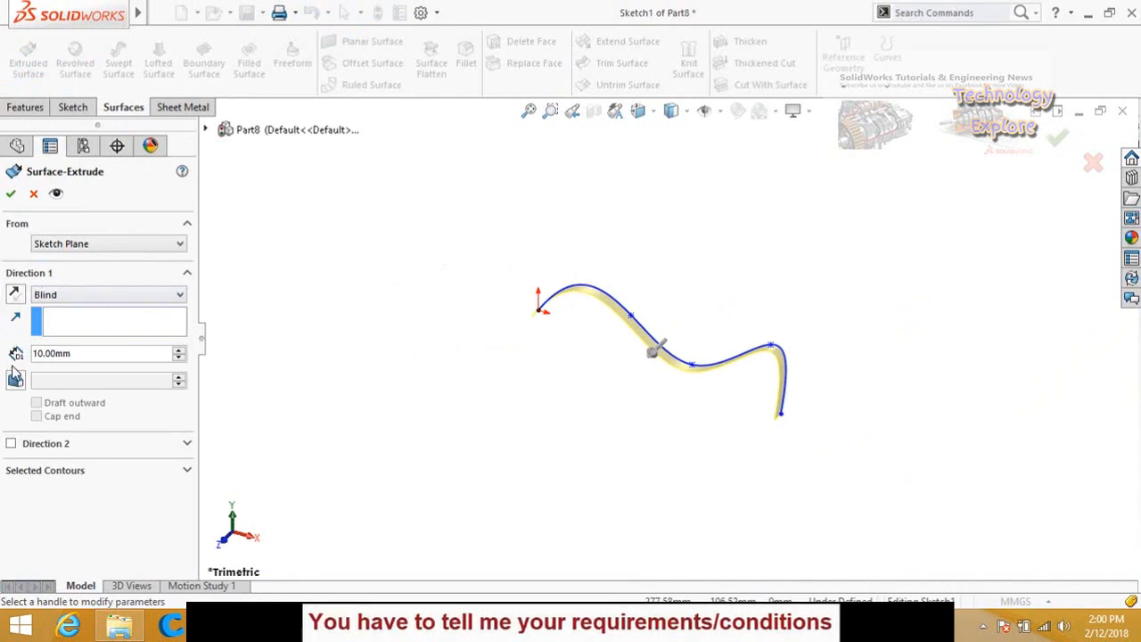
{"action": "left_click", "coordinate": [178, 350]}
{"action": "left_click", "coordinate": [178, 350]}
{"action": "left_click", "coordinate": [179, 351]}
{"action": "left_click", "coordinate": [179, 350]}
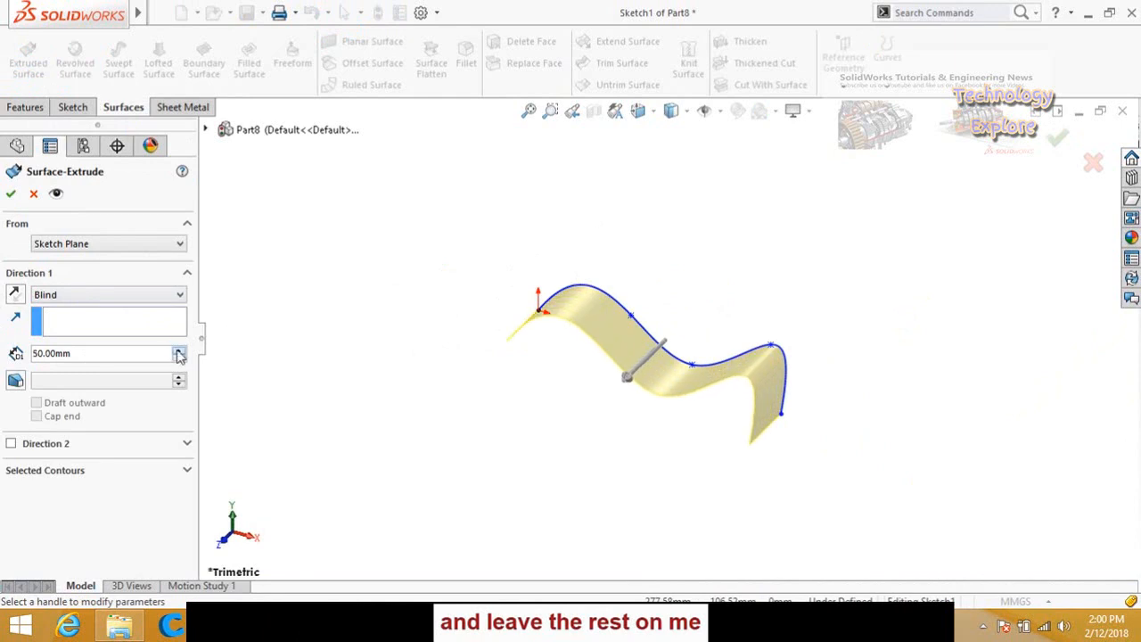
{"action": "left_click", "coordinate": [178, 352]}
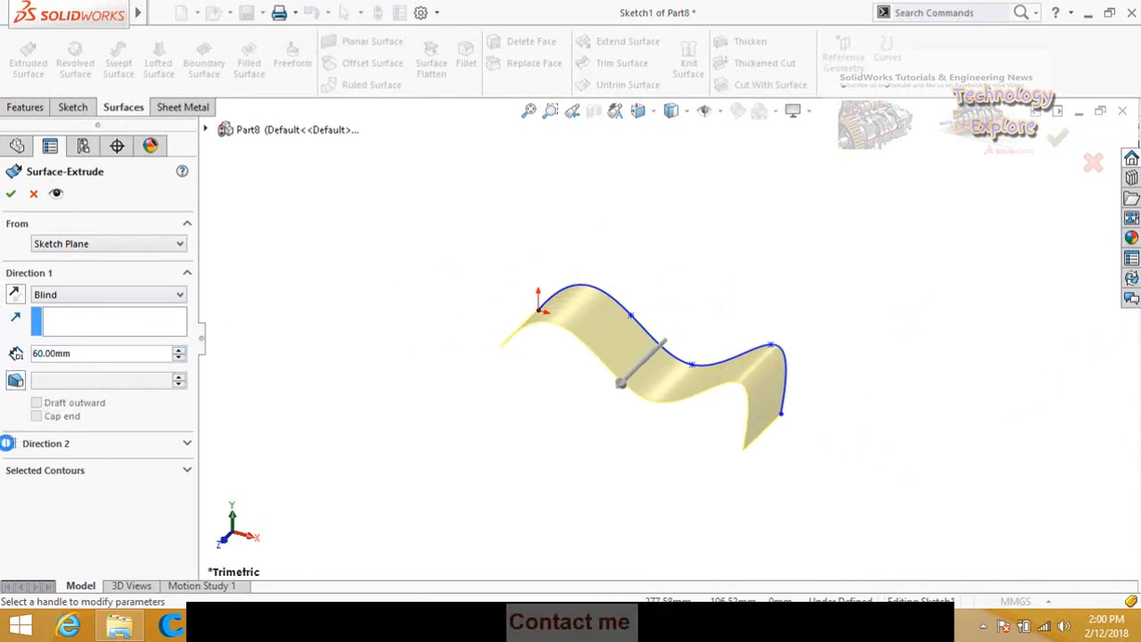
Preview the surface extrude with Direction 2 enabled at a blind depth of 60 mm, and cancel the feature
{"action": "left_click", "coordinate": [11, 443]}
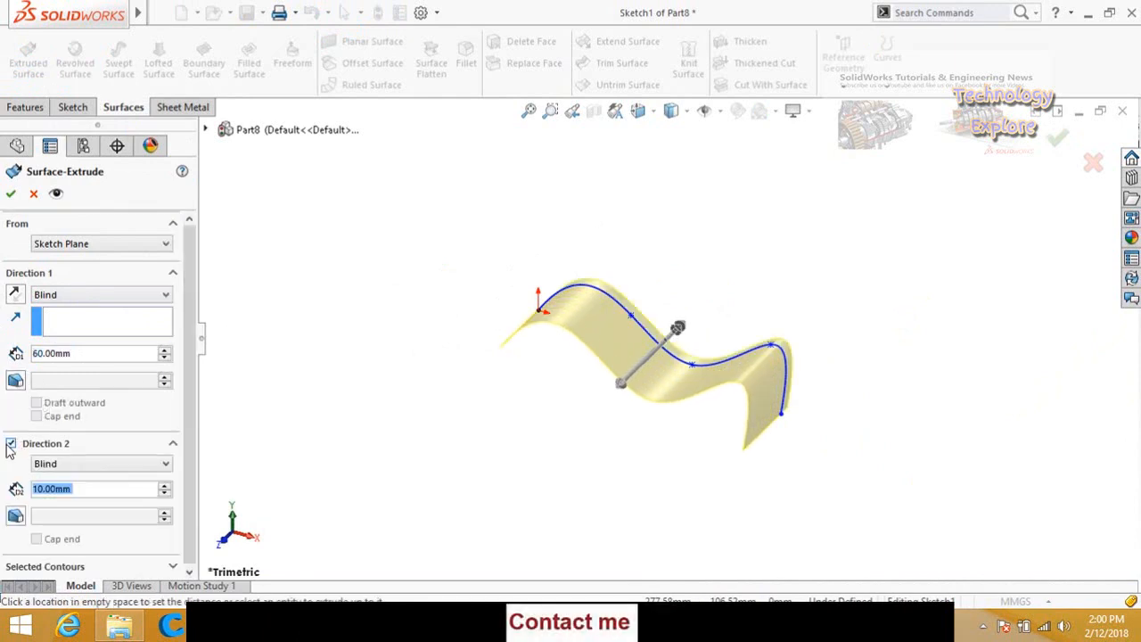
{"action": "left_click", "coordinate": [165, 486]}
{"action": "left_click", "coordinate": [165, 486]}
{"action": "left_click", "coordinate": [164, 486]}
{"action": "left_click", "coordinate": [165, 486]}
{"action": "left_click", "coordinate": [165, 486]}
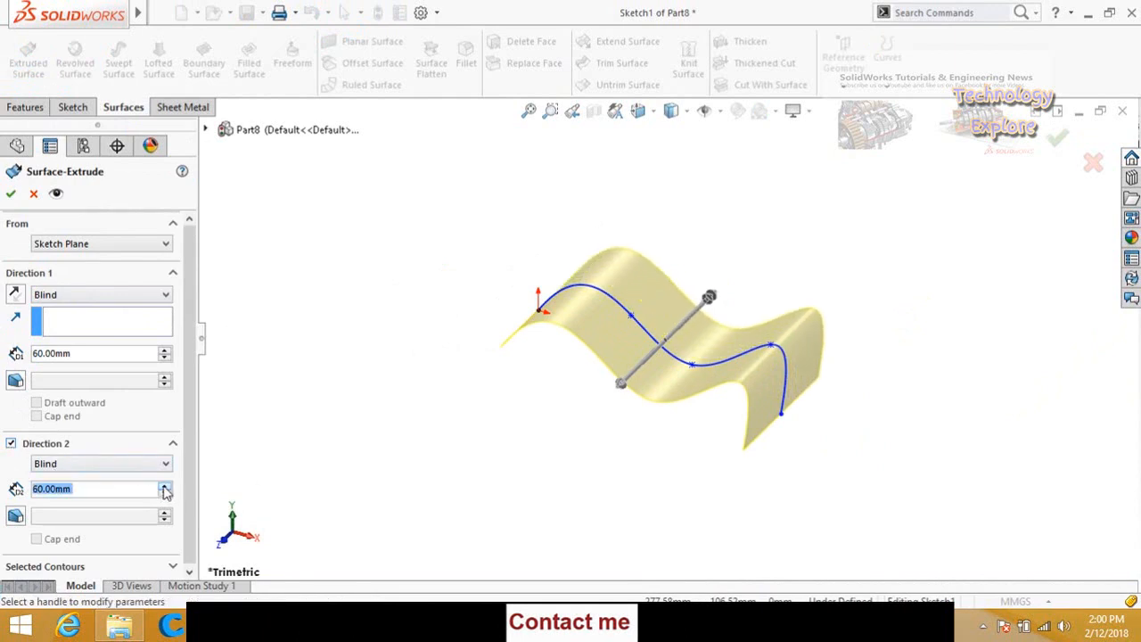
{"action": "left_click_drag", "start_coordinate": [187, 400], "coordinate": [187, 445]}
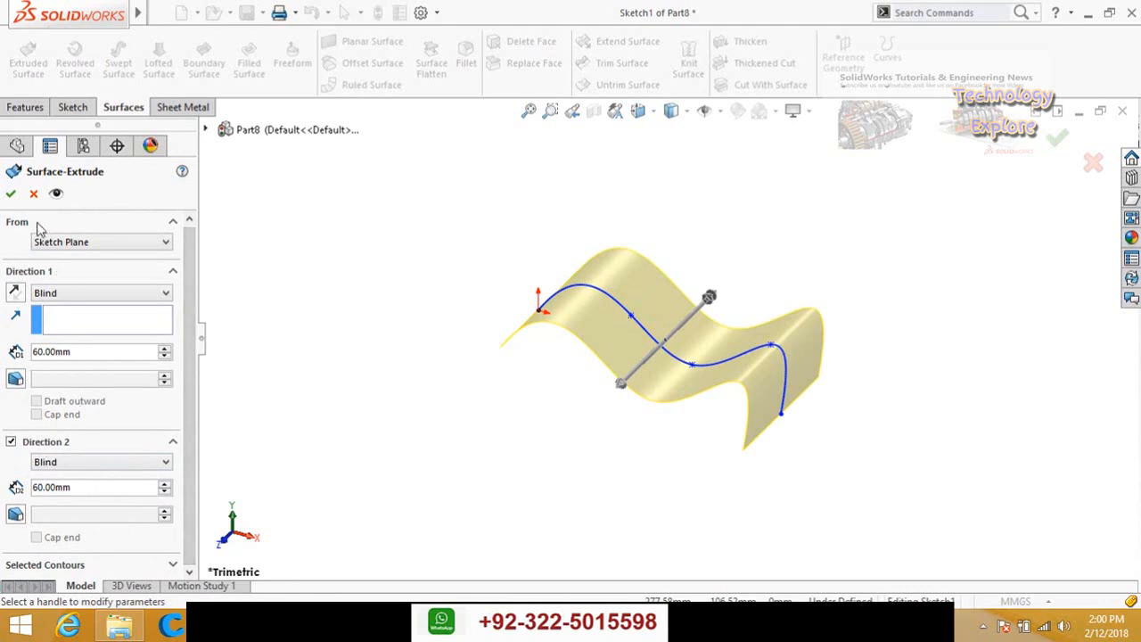
{"action": "left_click", "coordinate": [33, 193]}
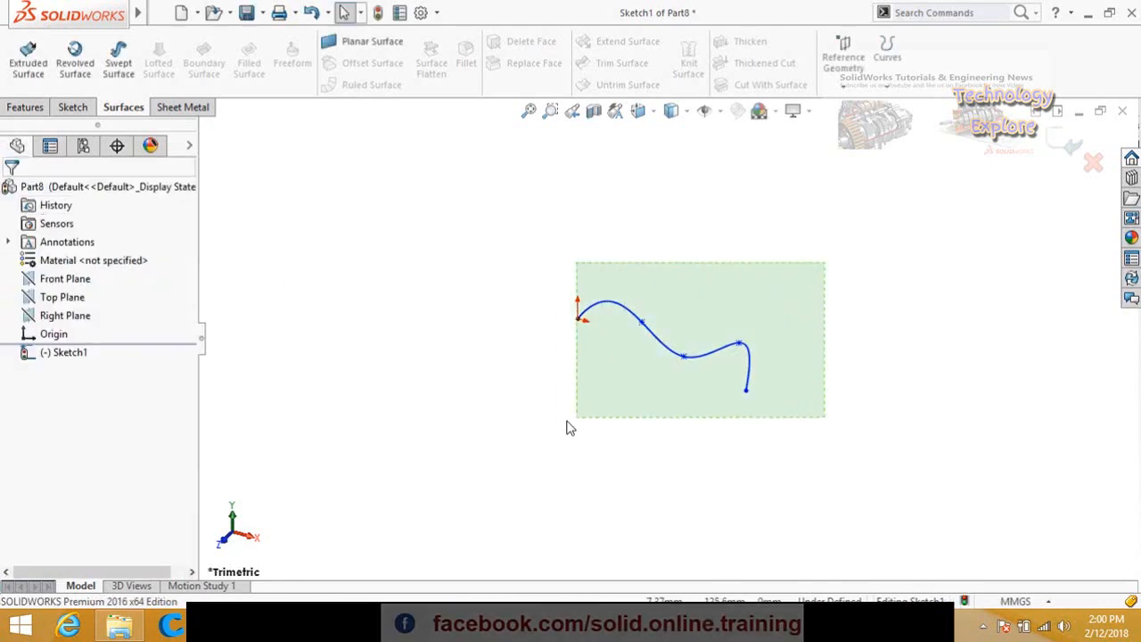
Delete the spline and sketch a corner rectangle with one corner on the origin
{"action": "left_click_drag", "start_coordinate": [571, 428], "coordinate": [555, 420]}
{"action": "key", "text": "Delete"}
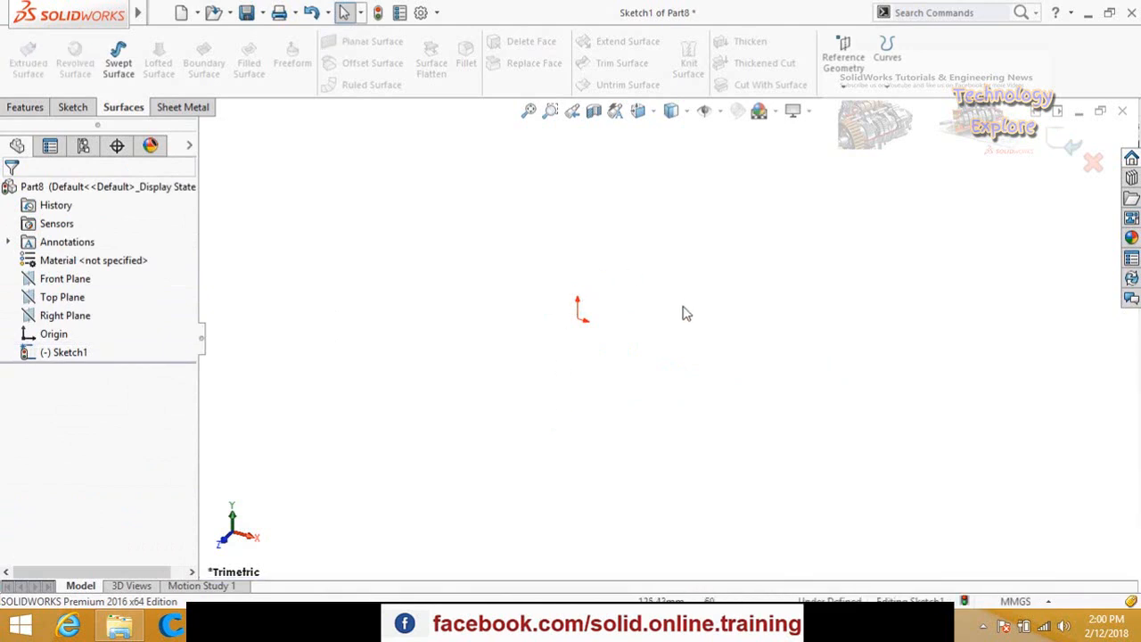
{"action": "left_click", "coordinate": [73, 107]}
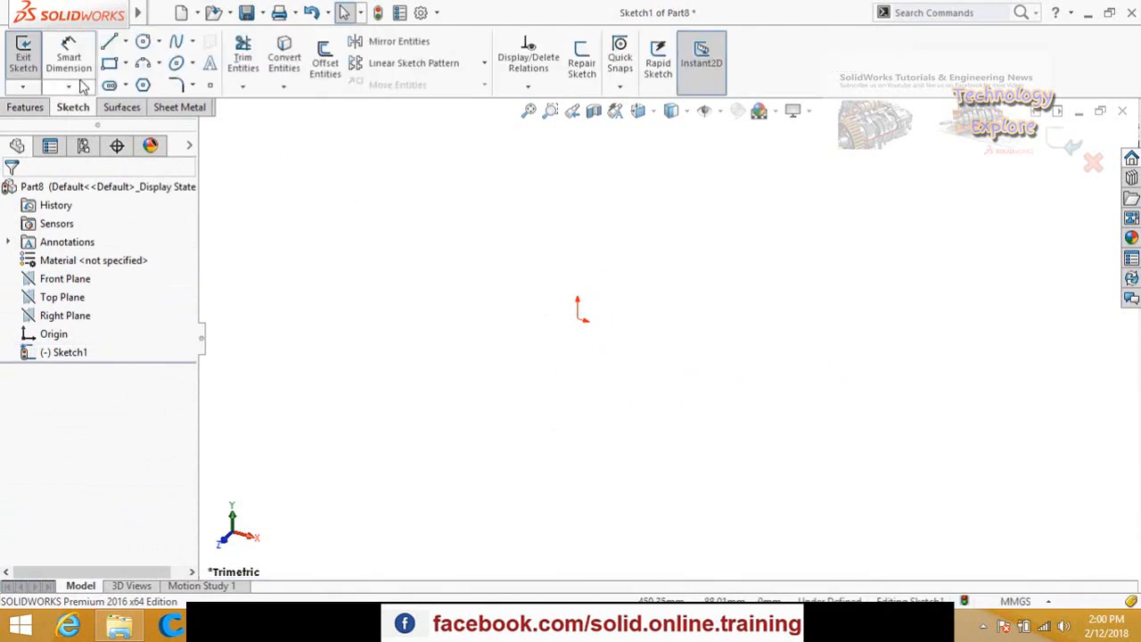
{"action": "left_click", "coordinate": [578, 318]}
{"action": "left_click", "coordinate": [830, 244]}
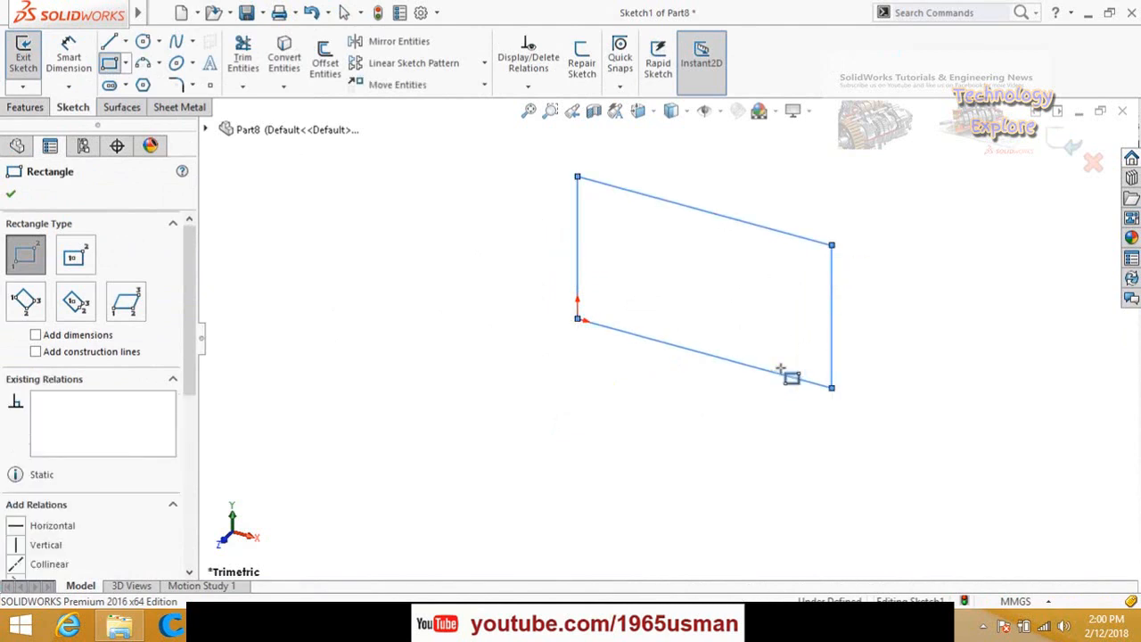
{"action": "key", "text": "Escape"}
Extrude the rectangle as a surface with a blind depth of 140 mm in one direction, leaving the ends open
{"action": "left_click", "coordinate": [122, 107]}
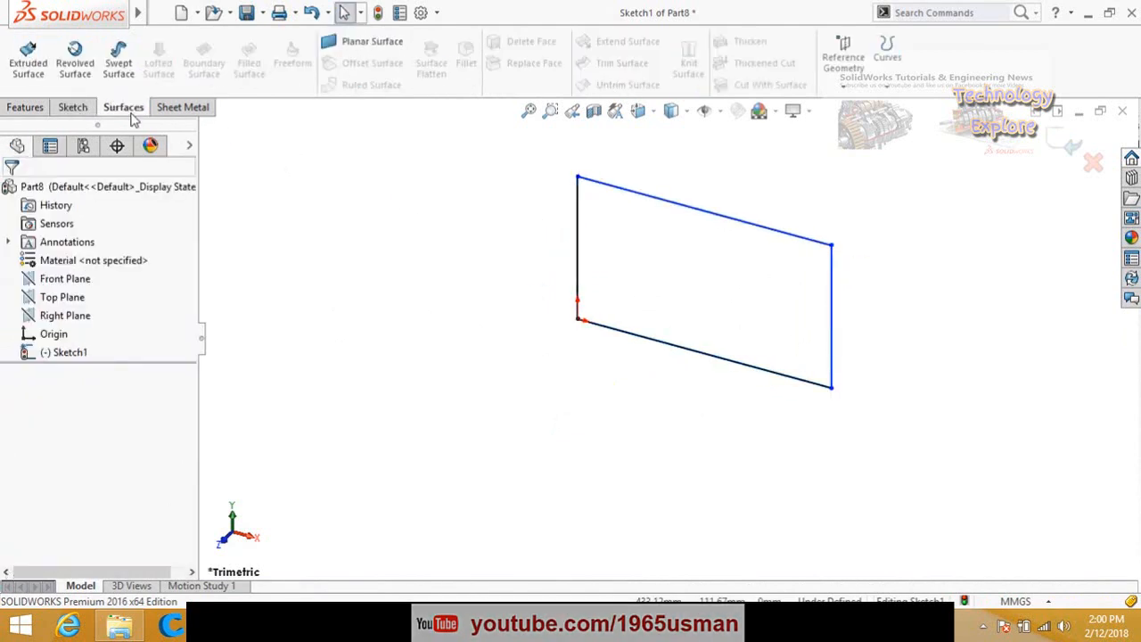
{"action": "left_click", "coordinate": [32, 63]}
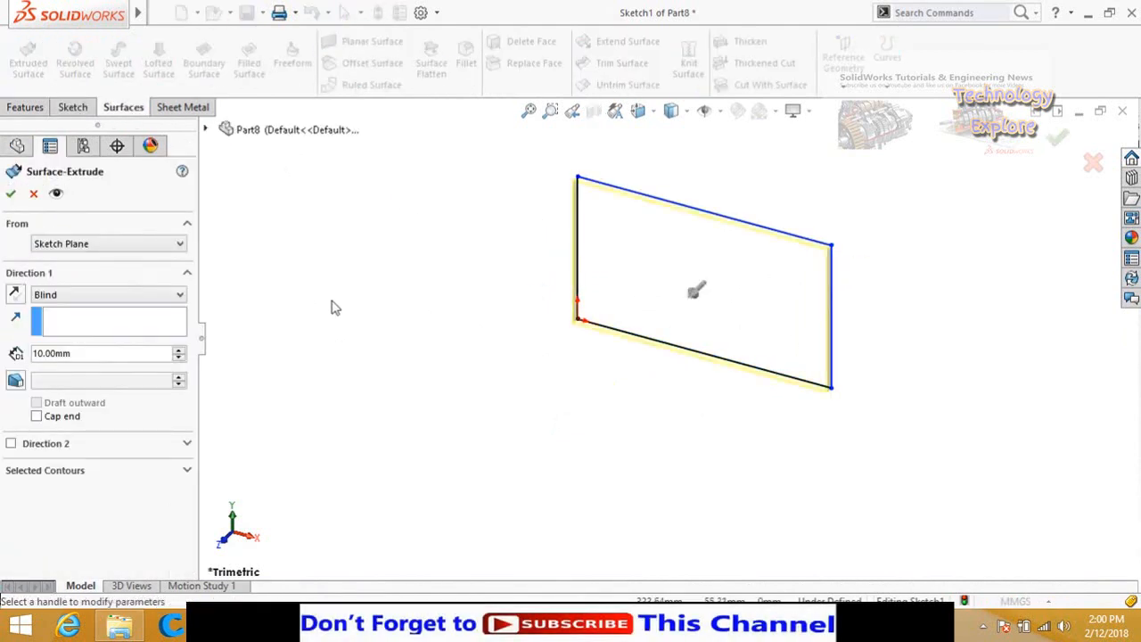
{"action": "left_click", "coordinate": [179, 351]}
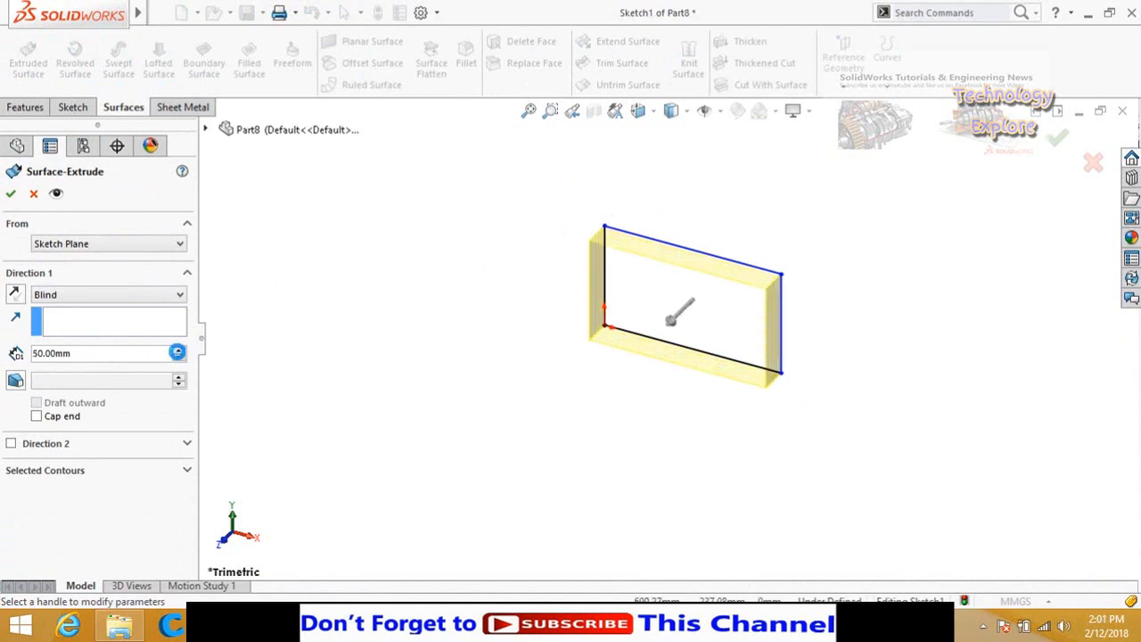
{"action": "left_click_drag", "start_coordinate": [177, 352], "coordinate": [177, 352]}
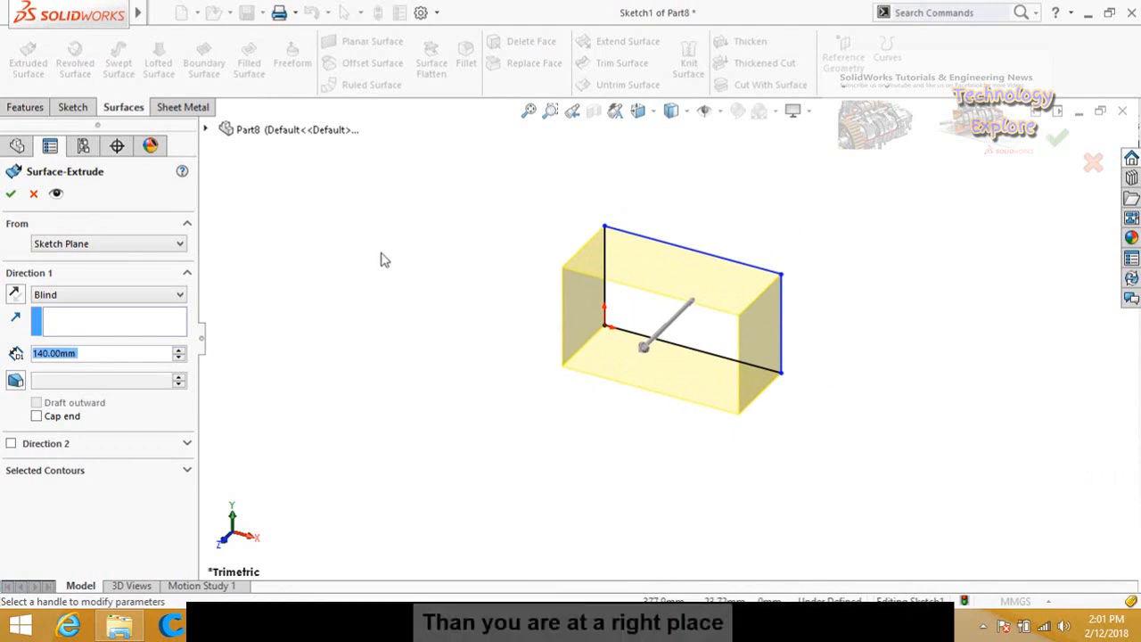
{"action": "left_click", "coordinate": [9, 197]}
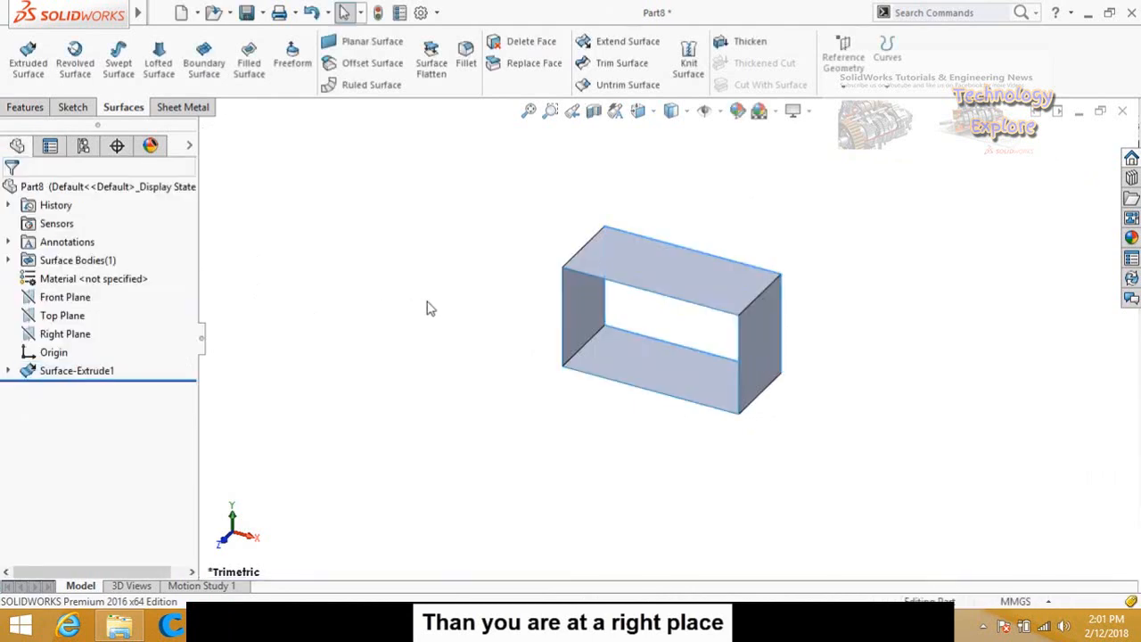
{"action": "scroll", "coordinate": [427, 312], "scroll_direction": "up", "scroll_amount": 4}
{"action": "middle_click_drag", "start_coordinate": [428, 339], "coordinate": [474, 253]}
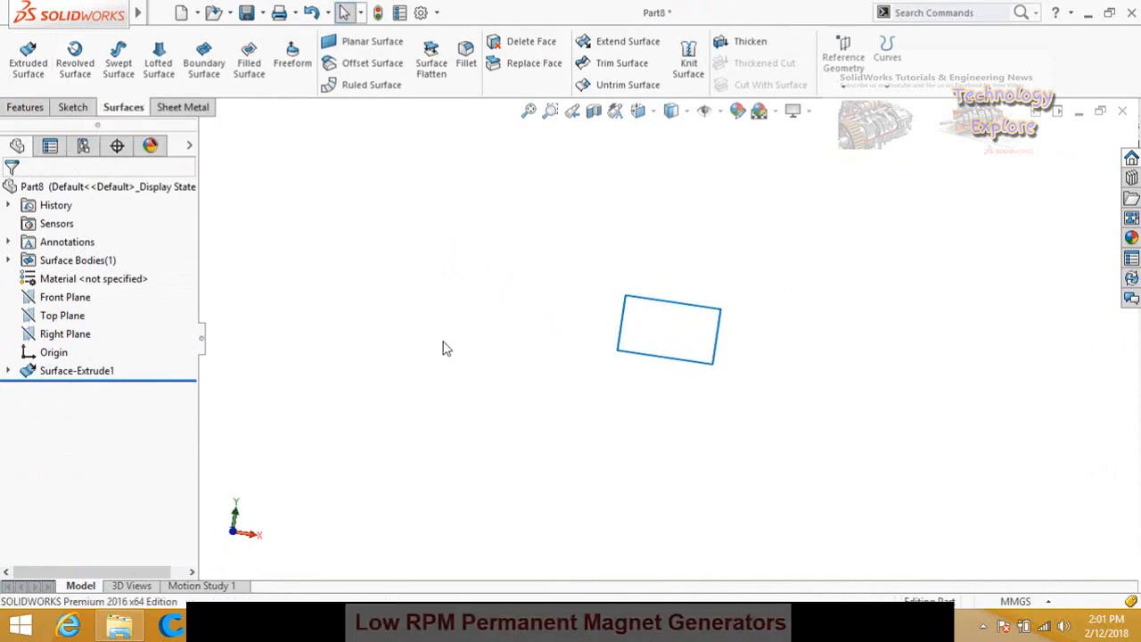
Create a new part and start a sketch on its Front Plane
{"action": "key", "text": "ctrl+n"}
{"action": "double_click", "coordinate": [350, 202]}
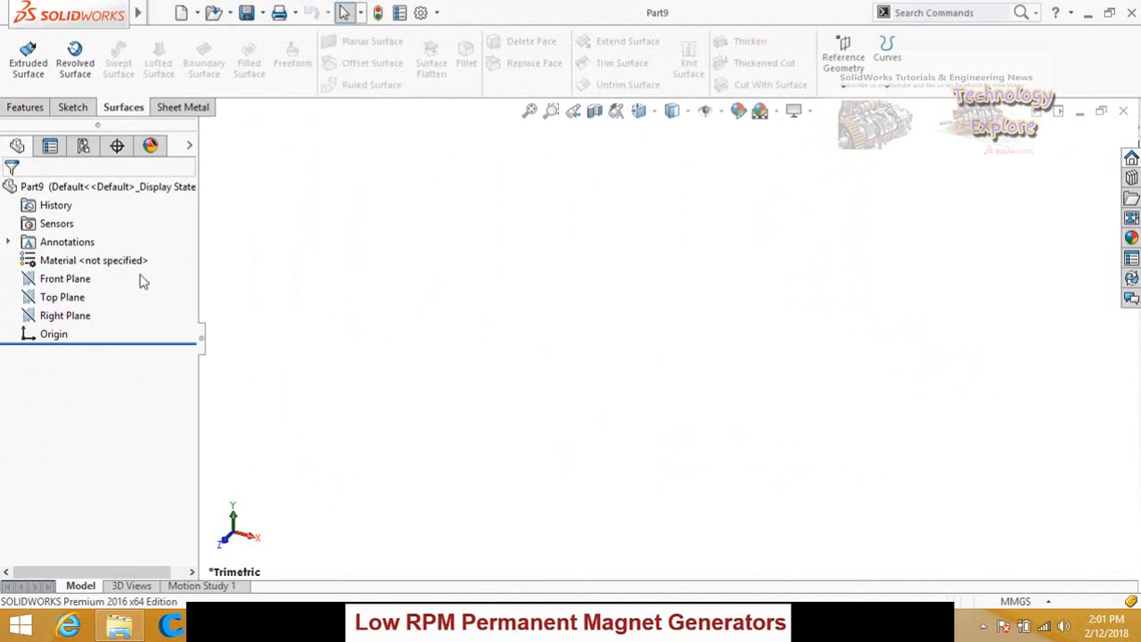
{"action": "left_click", "coordinate": [80, 279]}
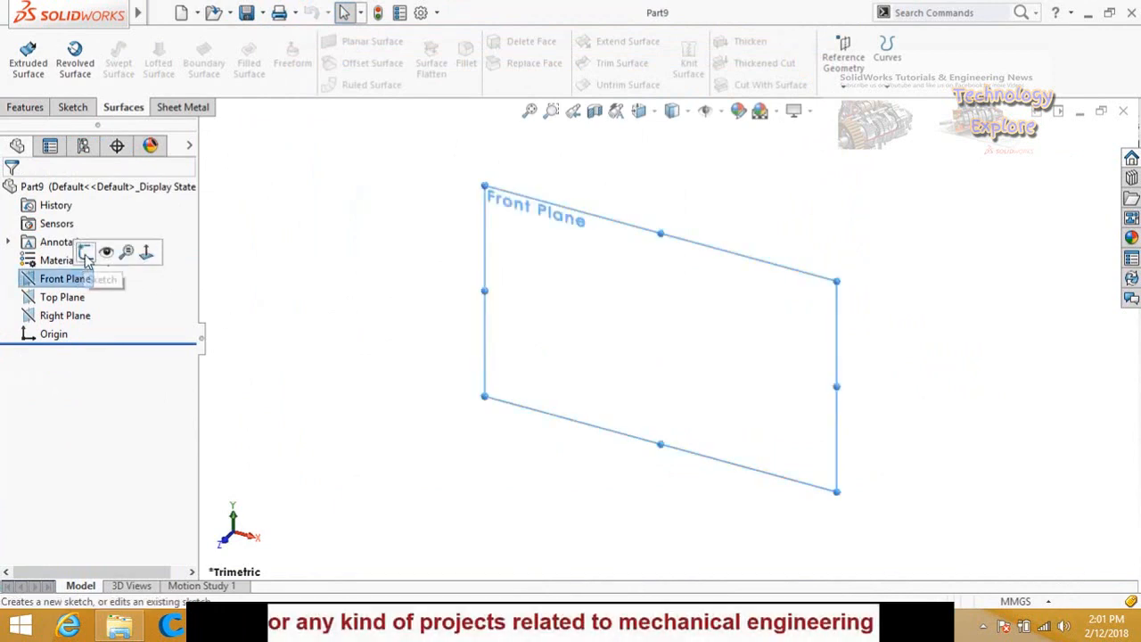
{"action": "left_click", "coordinate": [85, 254]}
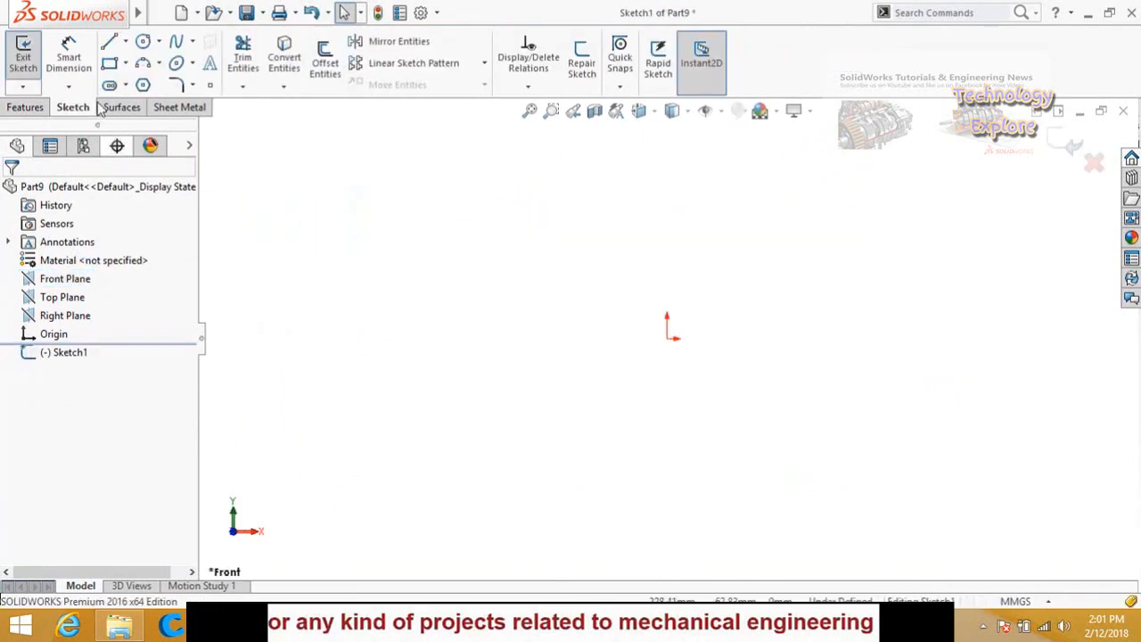
Sketch a horizontal centerline extending from the origin in the negative X direction
{"action": "left_click", "coordinate": [126, 42]}
{"action": "left_click", "coordinate": [145, 81]}
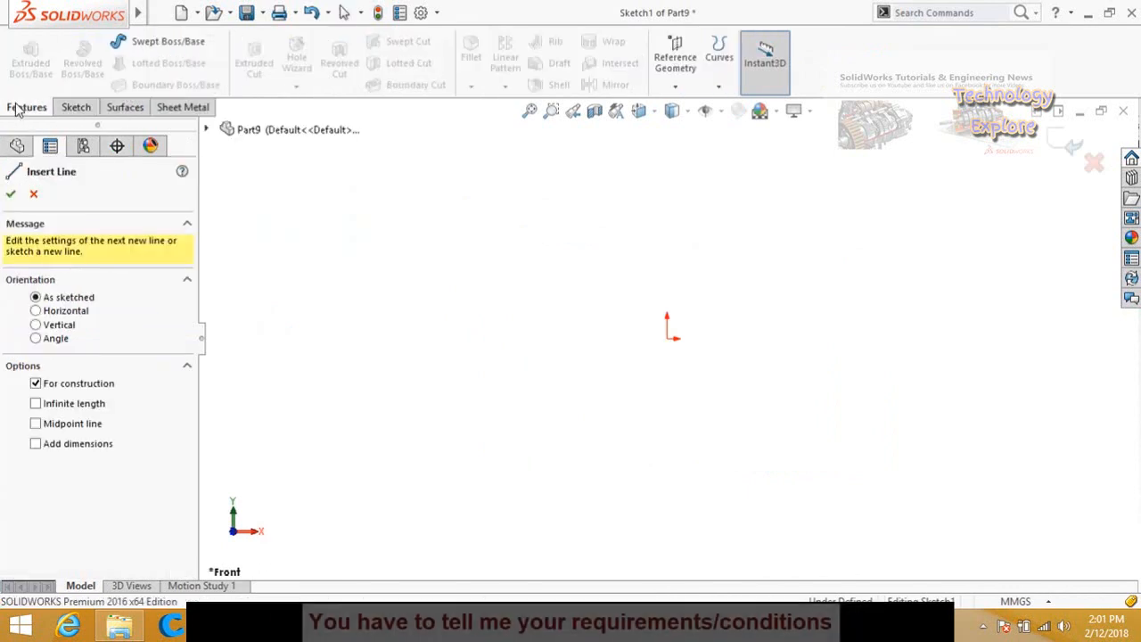
{"action": "left_click", "coordinate": [76, 107]}
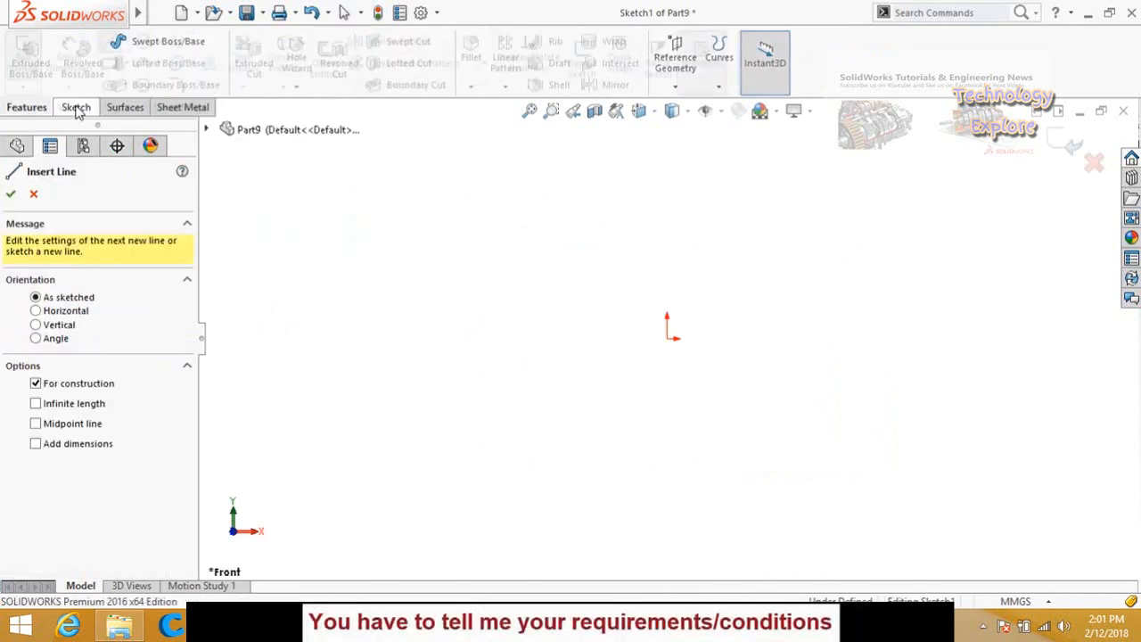
{"action": "left_click", "coordinate": [673, 339]}
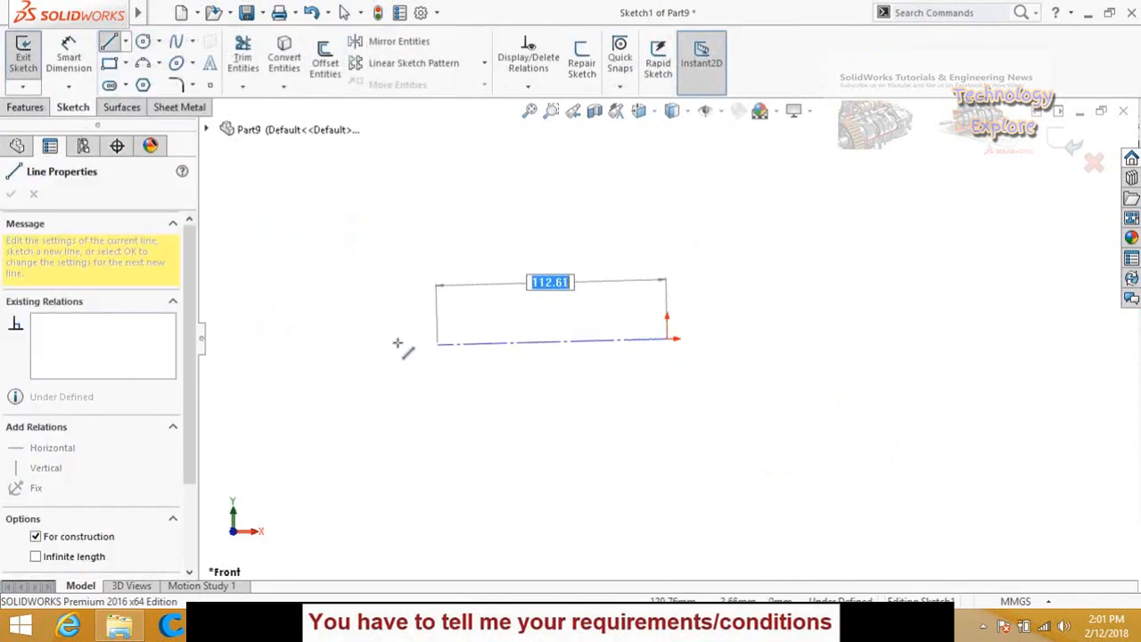
{"action": "left_click", "coordinate": [347, 338]}
{"action": "key", "text": "Escape"}
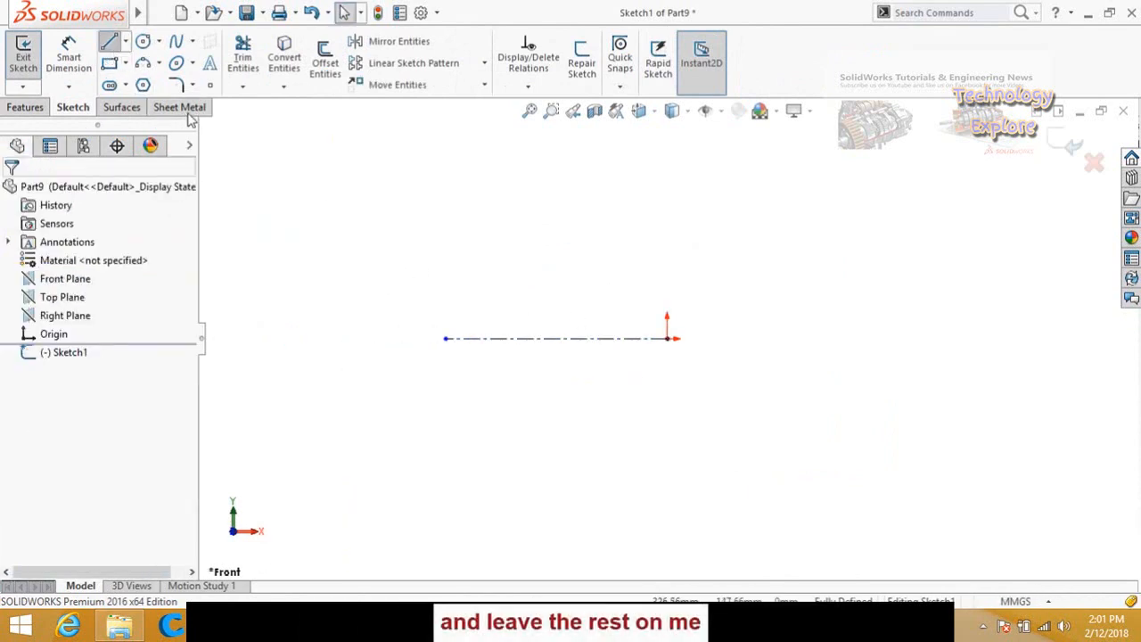
Sketch a horizontal line about 152 mm long above the centerline, ending level with the centerline's free end
{"action": "left_click", "coordinate": [660, 236]}
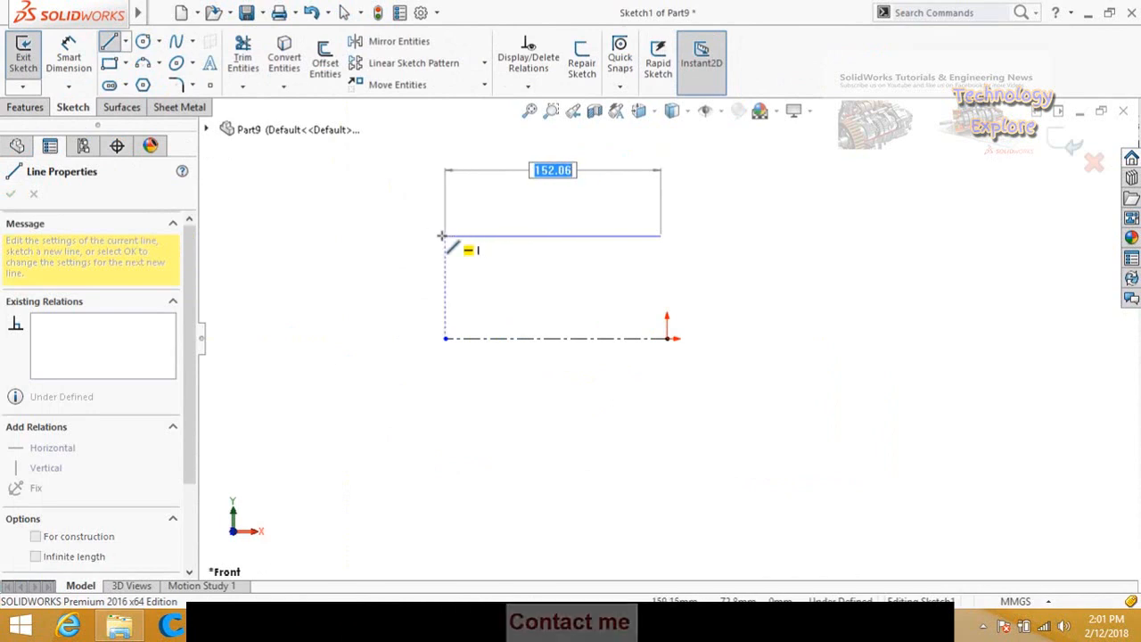
{"action": "left_click", "coordinate": [446, 237]}
{"action": "key", "text": "Escape"}
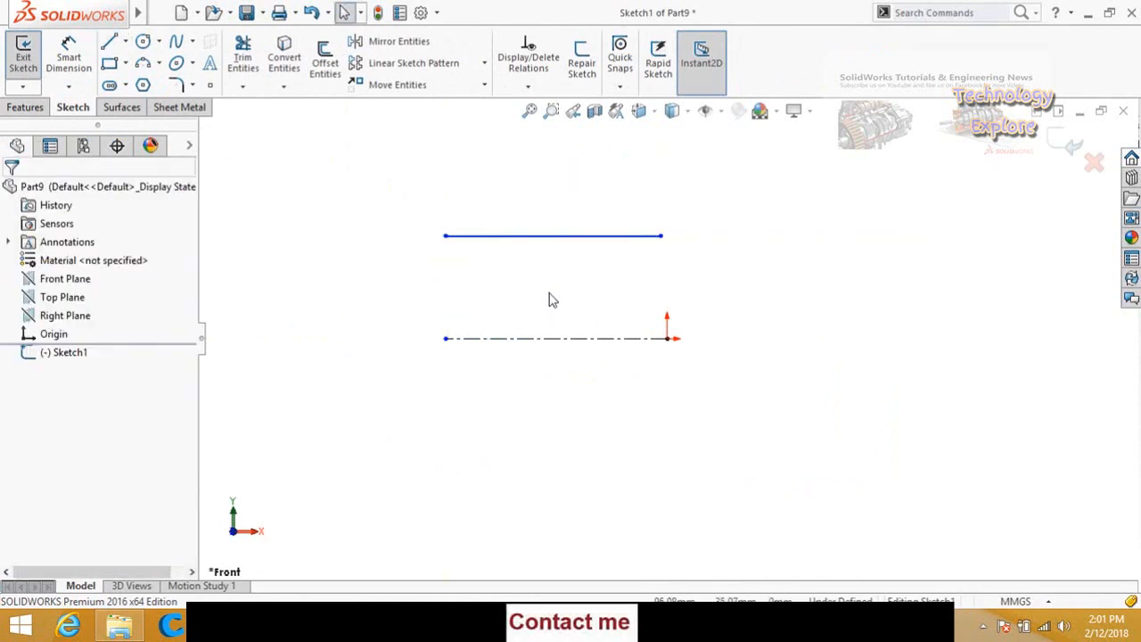
Revolve the sketched line as a surface about the centerline, blind through 360 degrees in one direction
{"action": "mouse_move", "coordinate": [604, 286]}
{"action": "middle_mouse_down"}
{"action": "mouse_move", "coordinate": [535, 321]}
{"action": "mouse_move", "coordinate": [547, 330]}
{"action": "middle_mouse_up"}
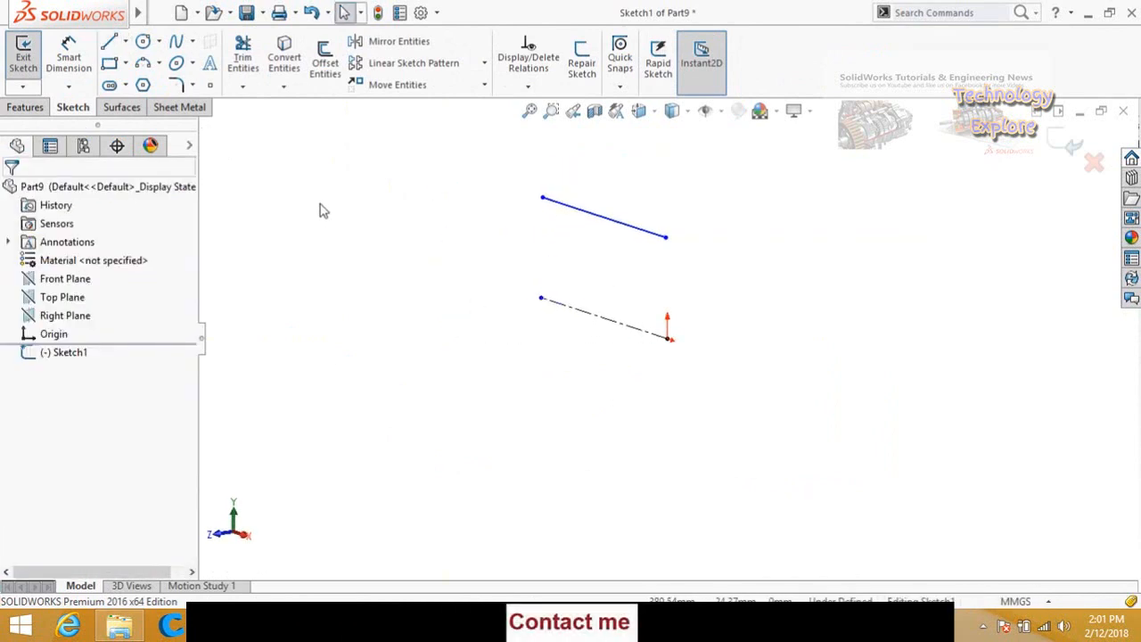
{"action": "left_click", "coordinate": [122, 107]}
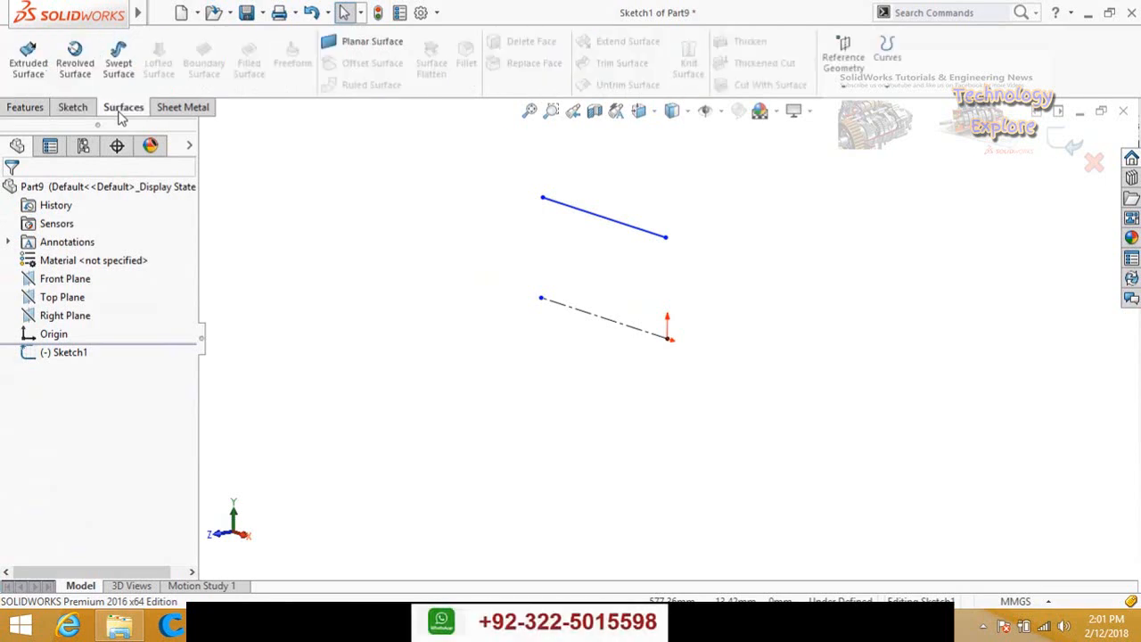
{"action": "left_click", "coordinate": [77, 64]}
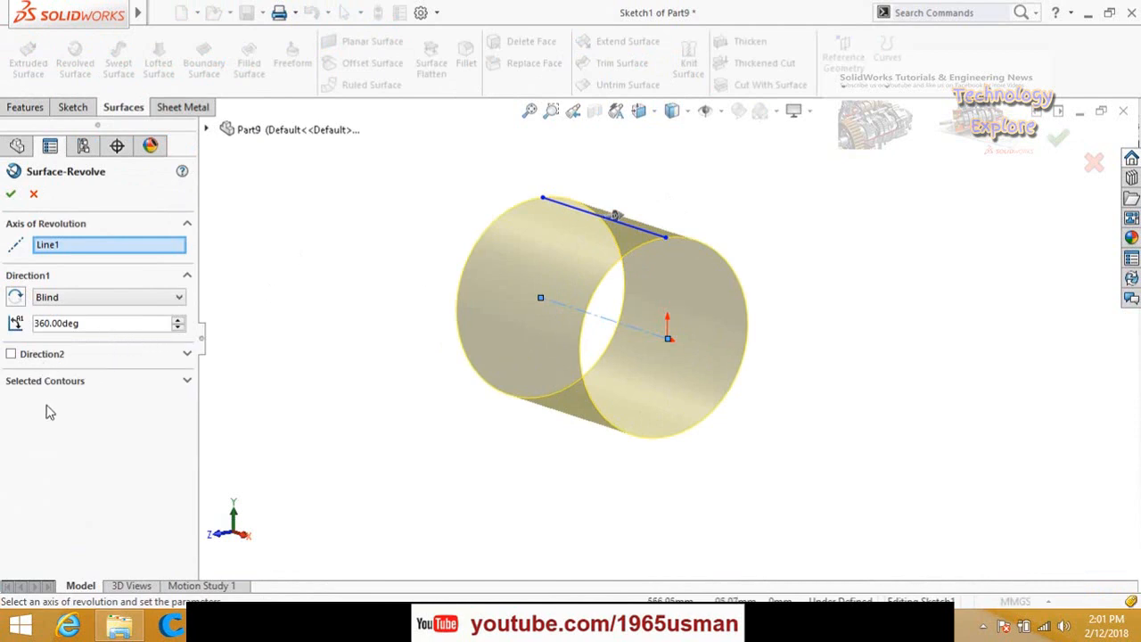
{"action": "left_click", "coordinate": [10, 196]}
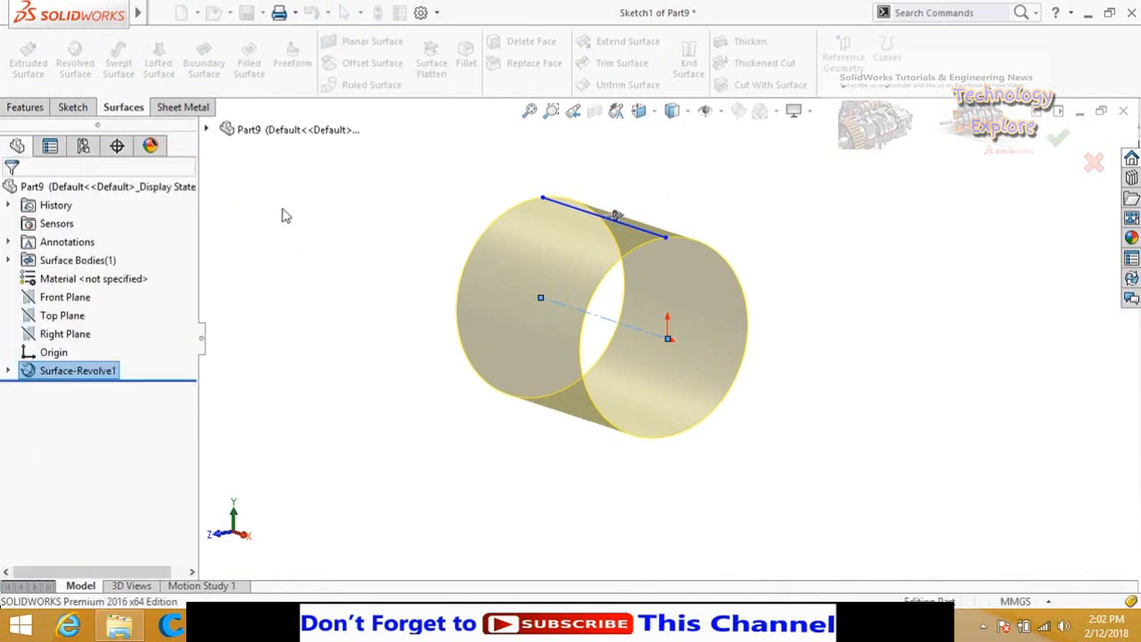
{"action": "middle_click_drag", "start_coordinate": [375, 292], "coordinate": [364, 322]}
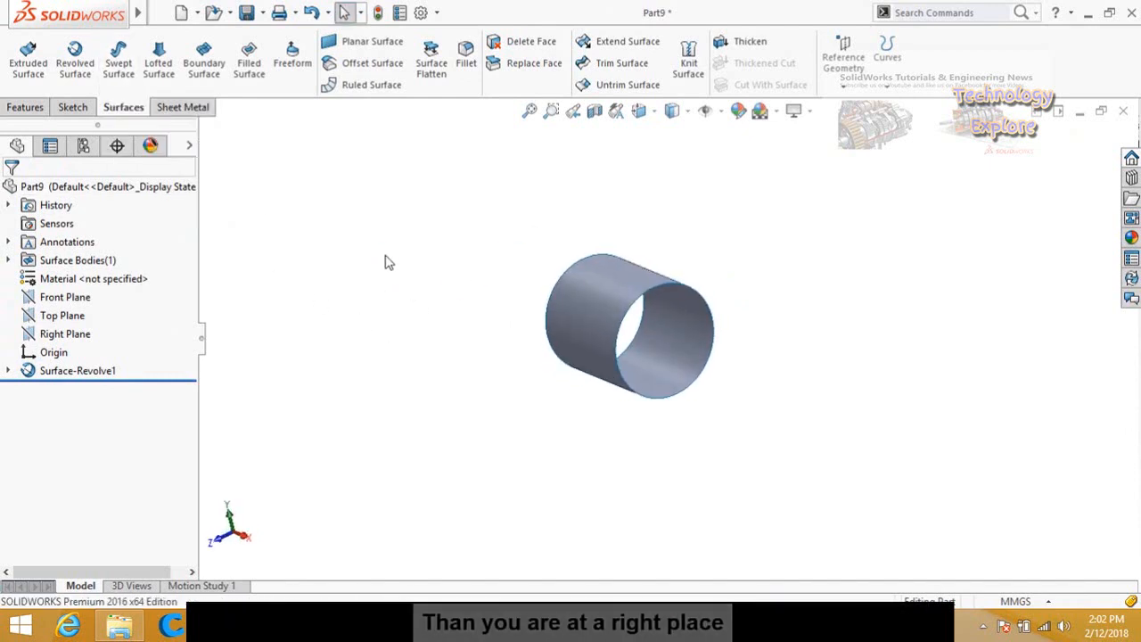
{"action": "middle_click_drag", "start_coordinate": [384, 259], "coordinate": [400, 275]}
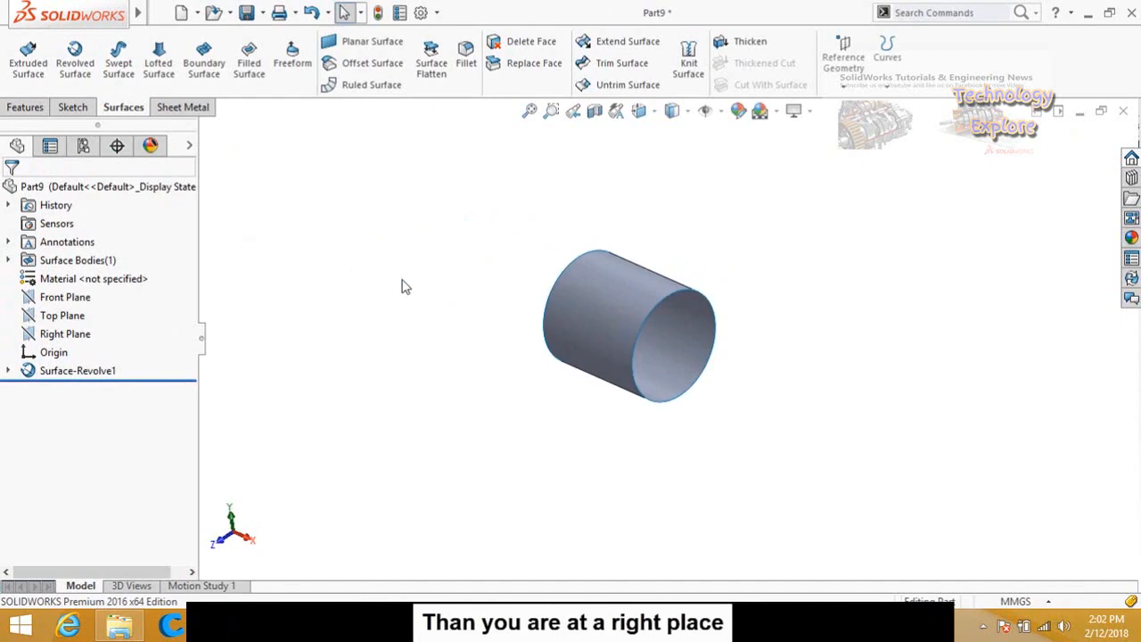
Create another new part and start a sketch on its Front Plane
{"action": "key", "text": "ctrl+n"}
{"action": "double_click", "coordinate": [375, 234]}
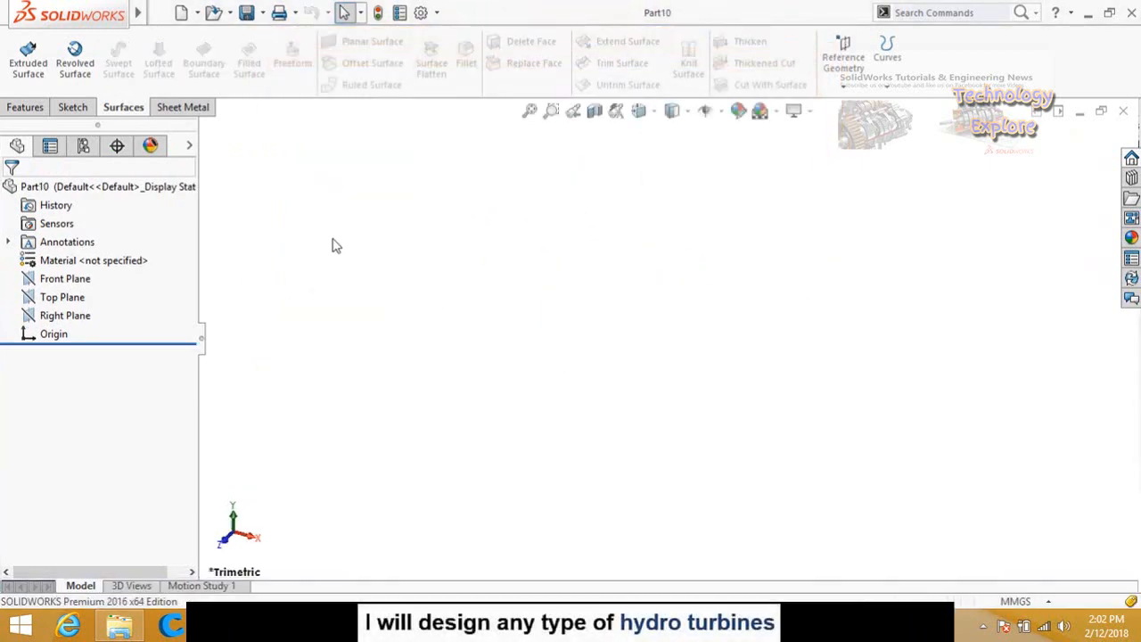
{"action": "left_click", "coordinate": [78, 279]}
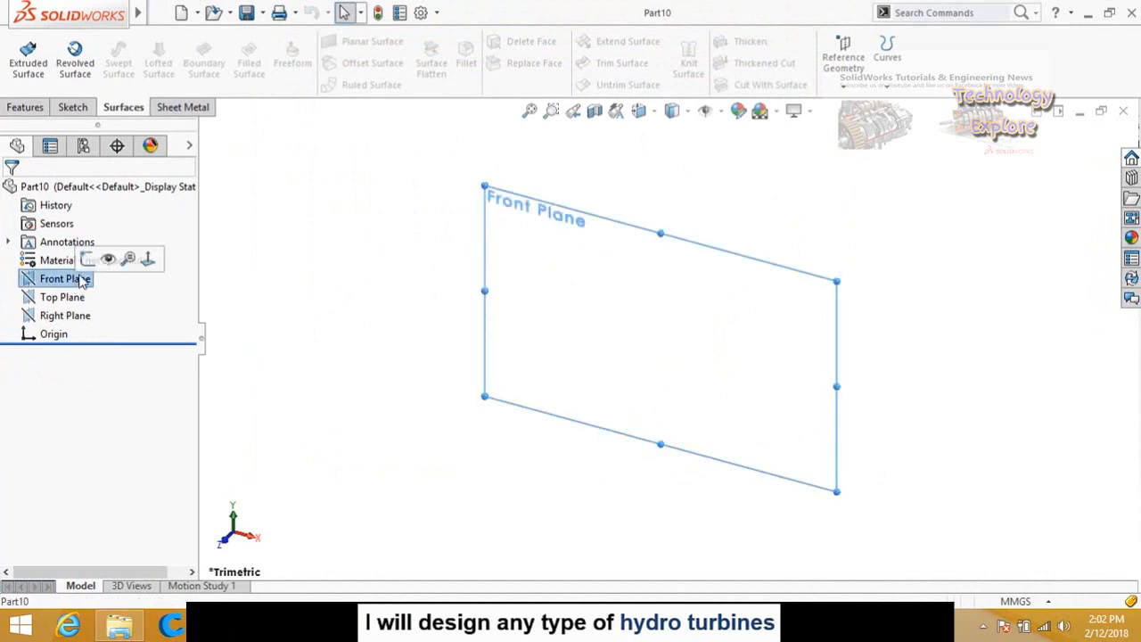
{"action": "left_click", "coordinate": [86, 258]}
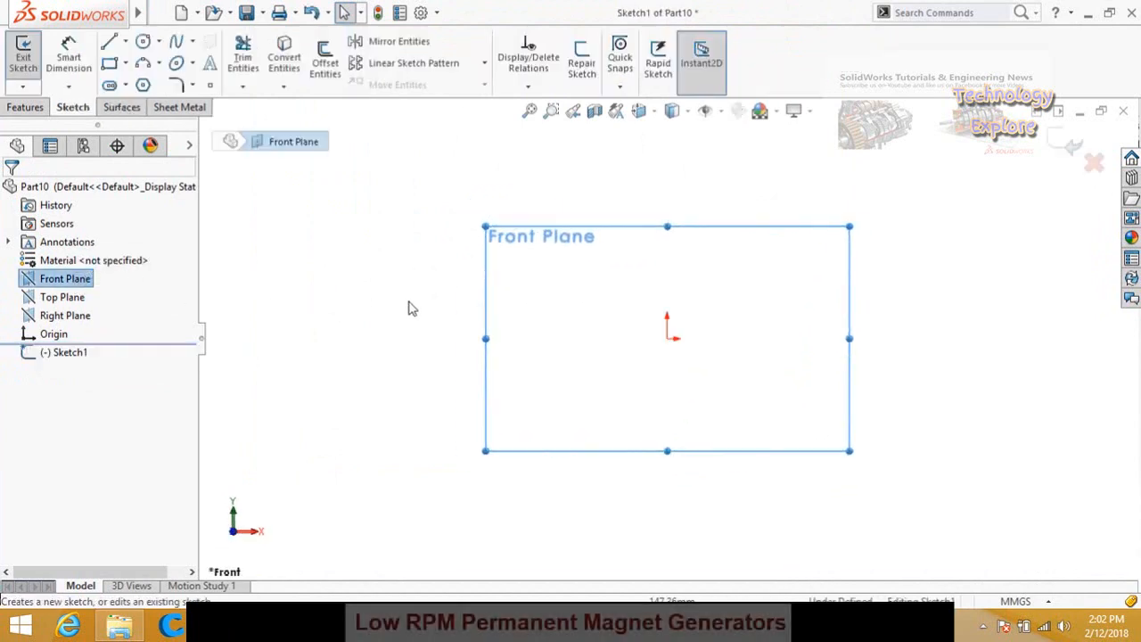
{"action": "left_click", "coordinate": [451, 331]}
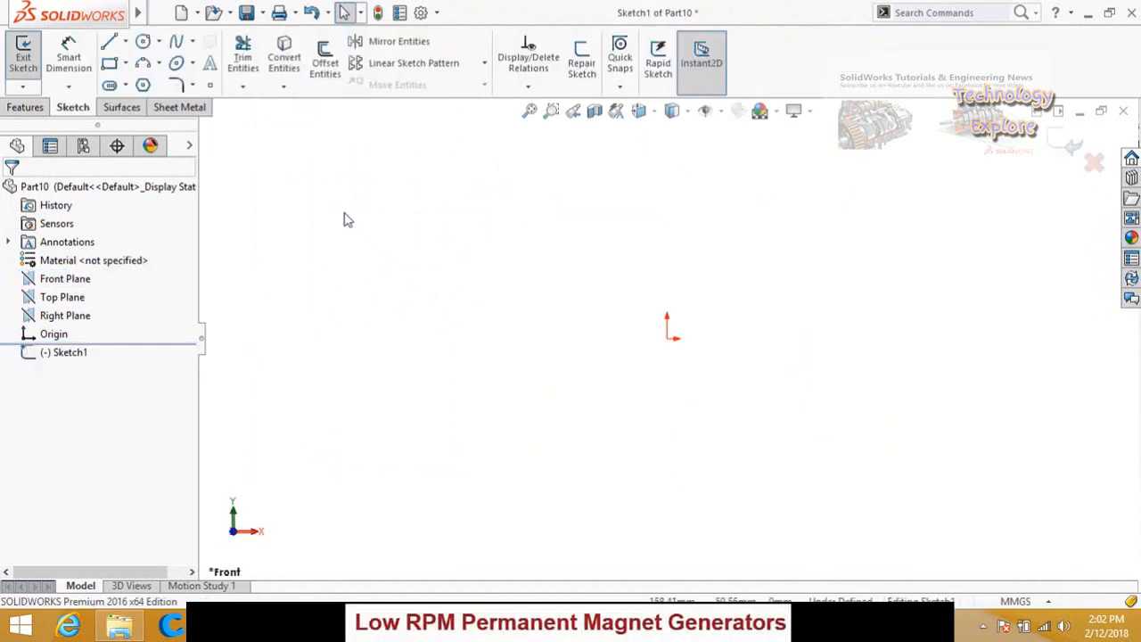
Sketch a four-point S-shaped spline starting at the origin and running in the positive X direction, and exit the sketch
{"action": "left_click", "coordinate": [176, 41]}
{"action": "left_click", "coordinate": [667, 338]}
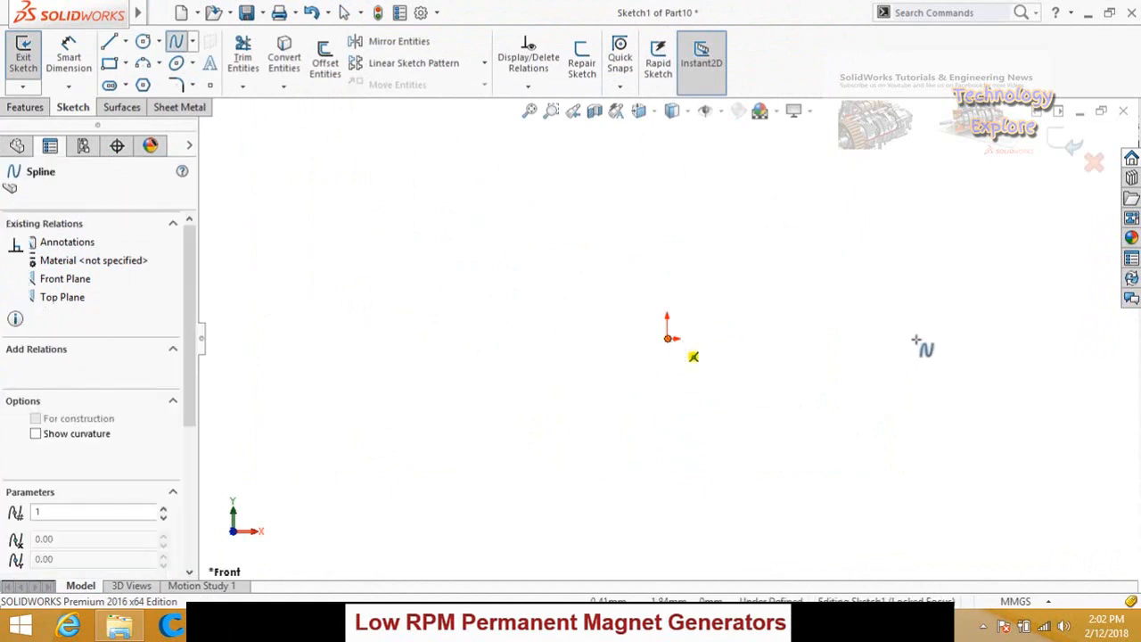
{"action": "left_click", "coordinate": [756, 295]}
{"action": "left_click", "coordinate": [891, 354]}
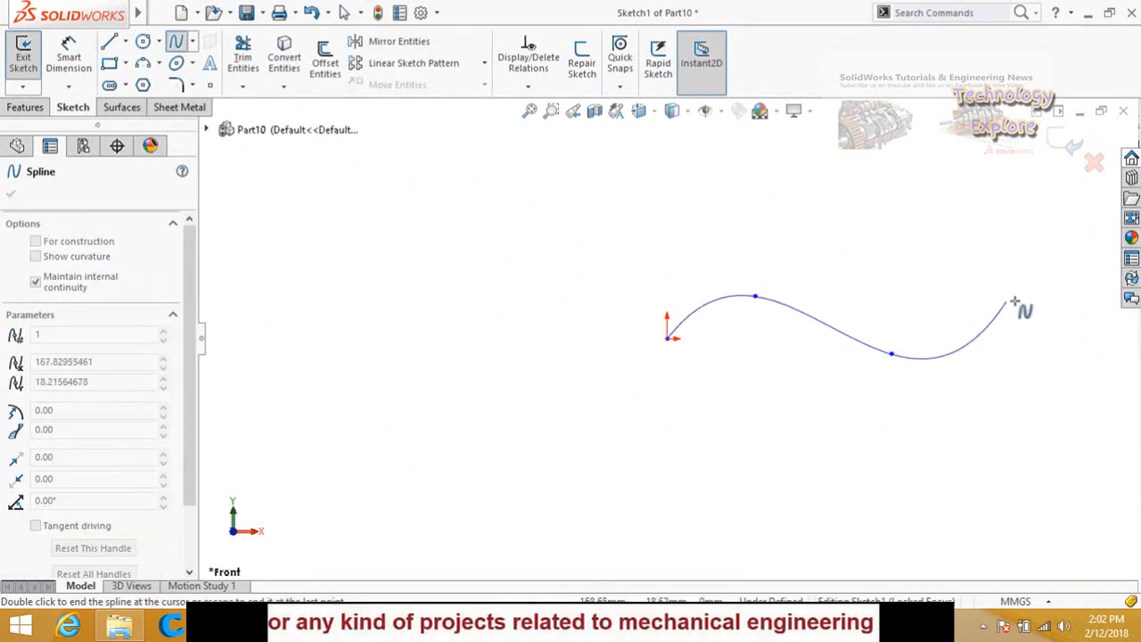
{"action": "double_click", "coordinate": [1014, 302]}
{"action": "key", "text": "z"}
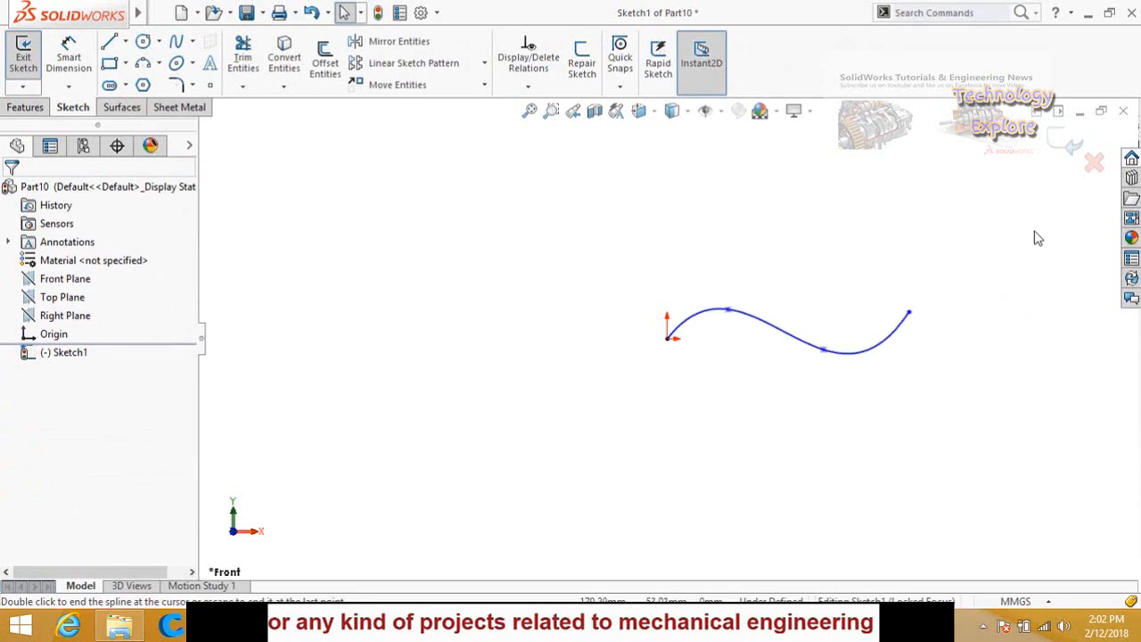
{"action": "left_click", "coordinate": [1061, 147]}
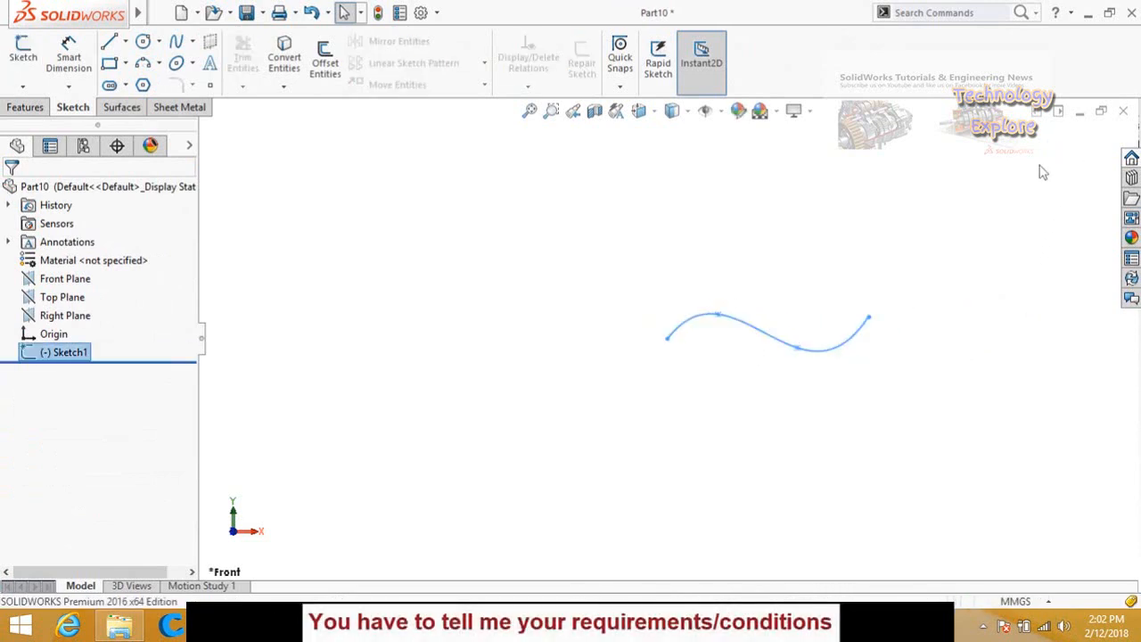
{"action": "left_click", "coordinate": [739, 256]}
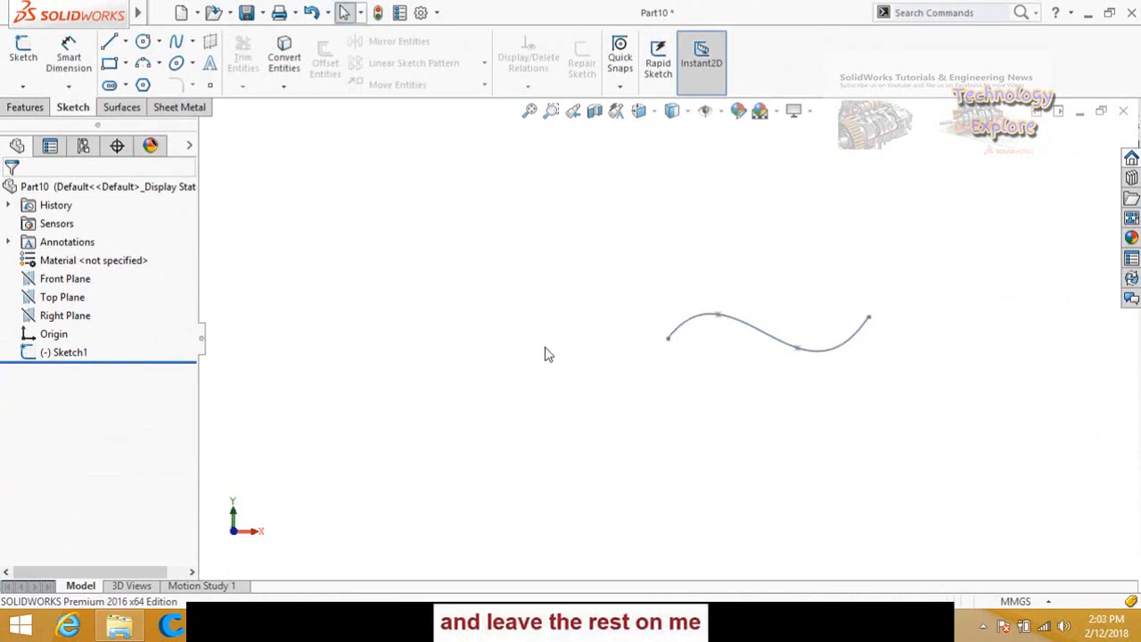
Create a reference plane perpendicular to the spline and coincident with its start point
{"action": "scroll", "coordinate": [677, 352], "scroll_direction": "down", "scroll_amount": 3}
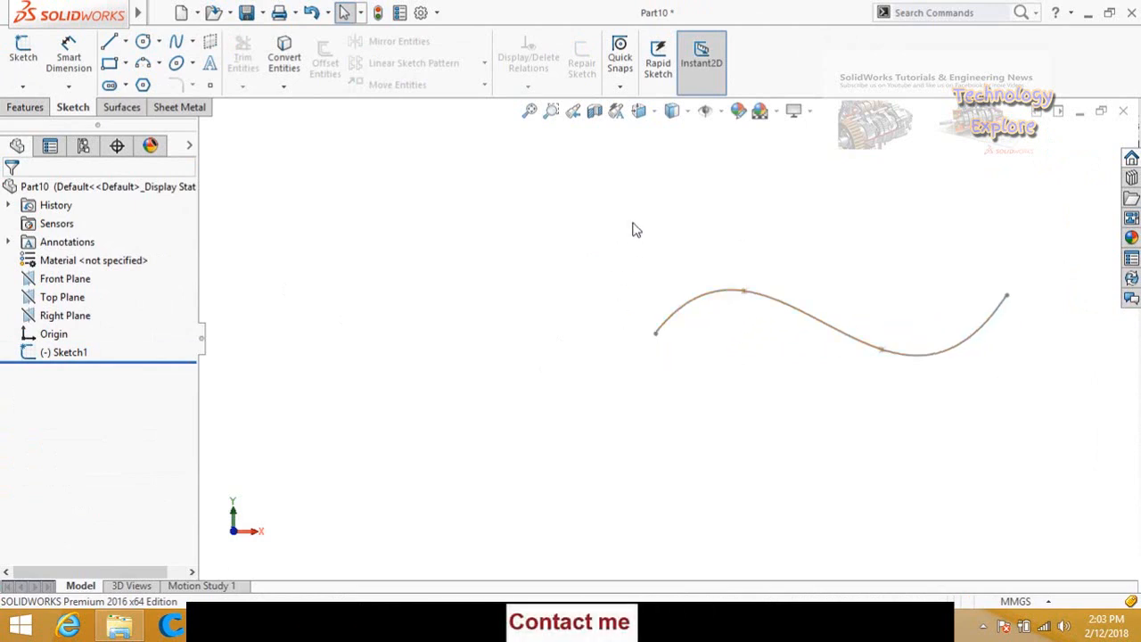
{"action": "left_click", "coordinate": [121, 107]}
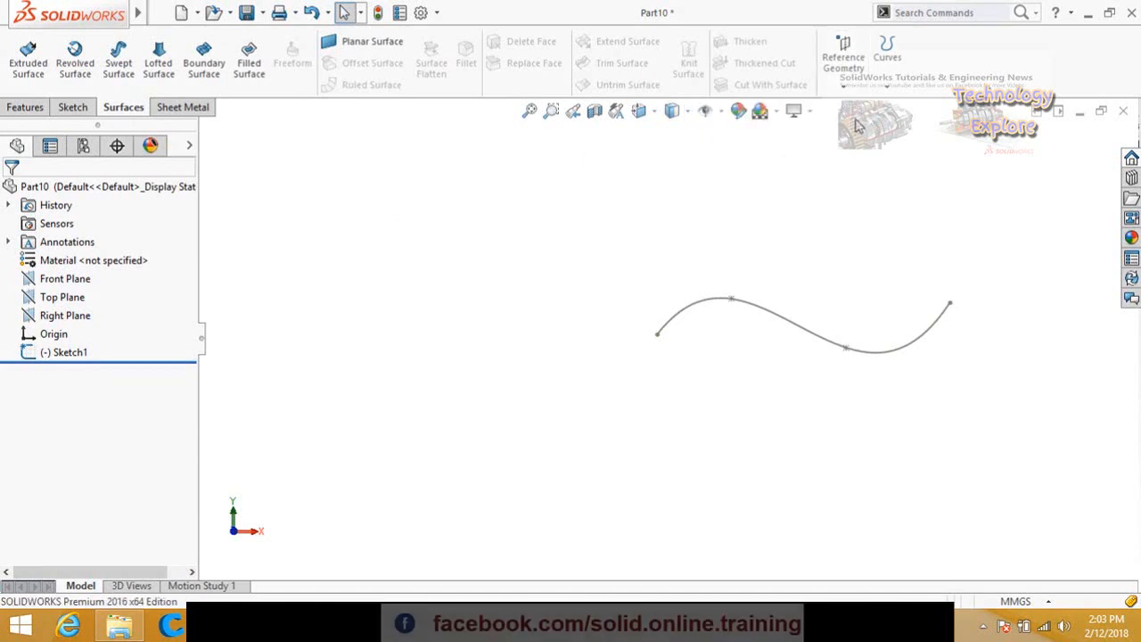
{"action": "left_click", "coordinate": [843, 76]}
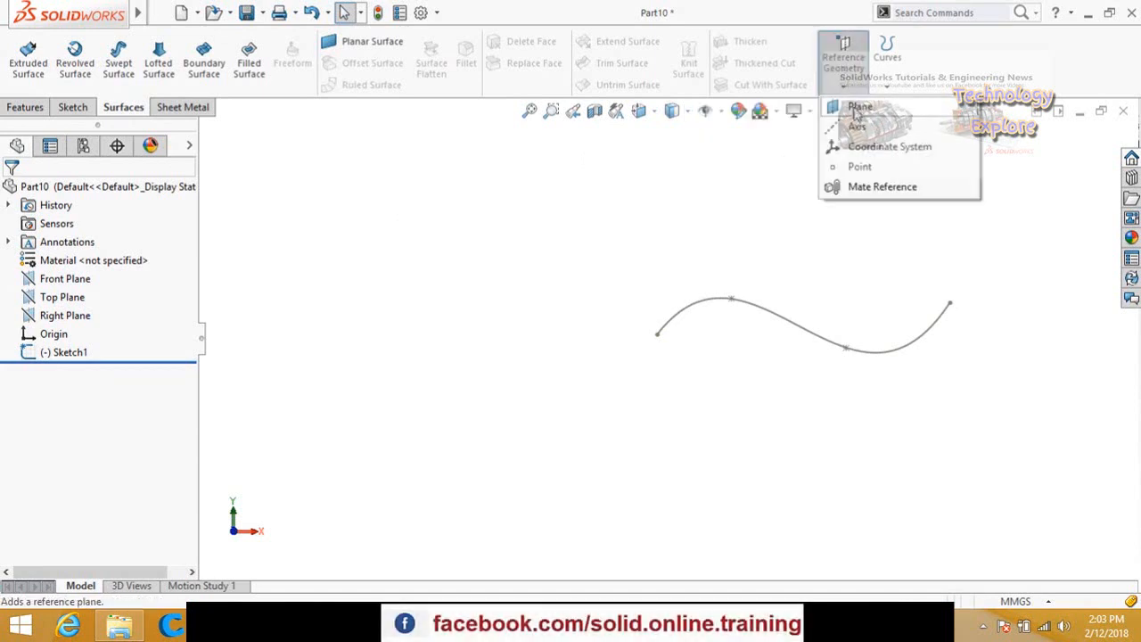
{"action": "left_click", "coordinate": [858, 108]}
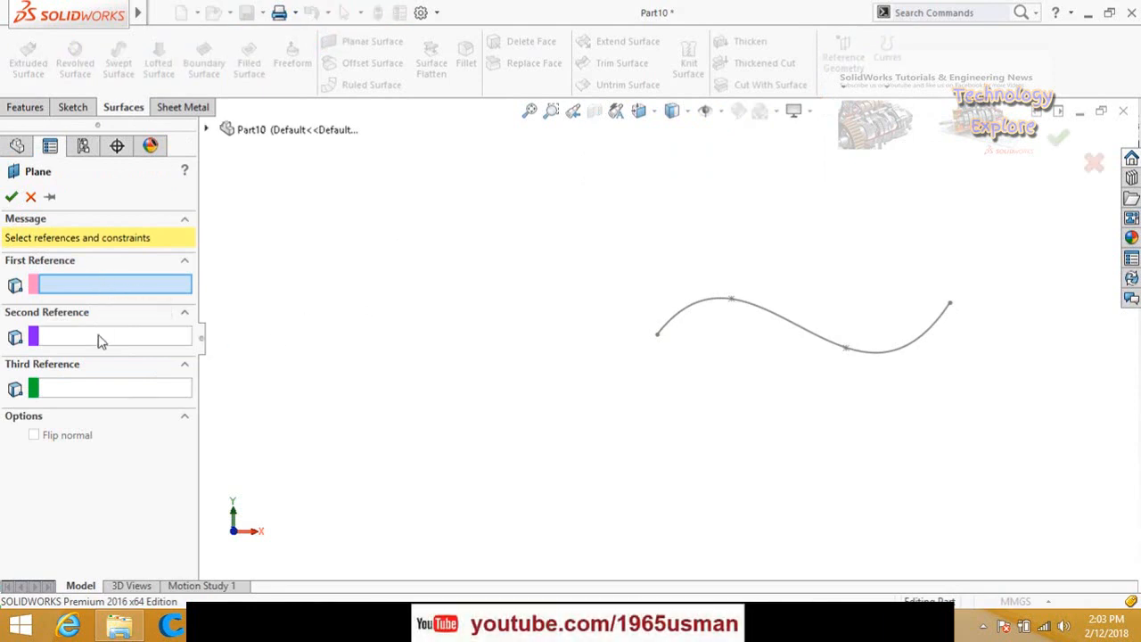
{"action": "left_click", "coordinate": [685, 312]}
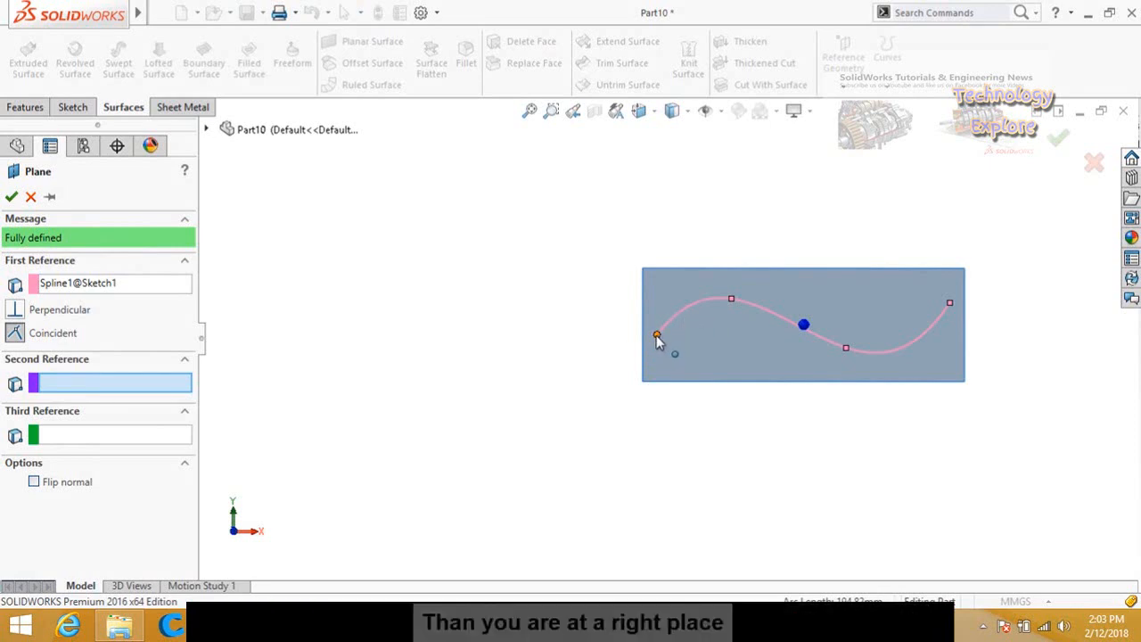
{"action": "scroll", "coordinate": [663, 339], "scroll_direction": "down", "scroll_amount": 2}
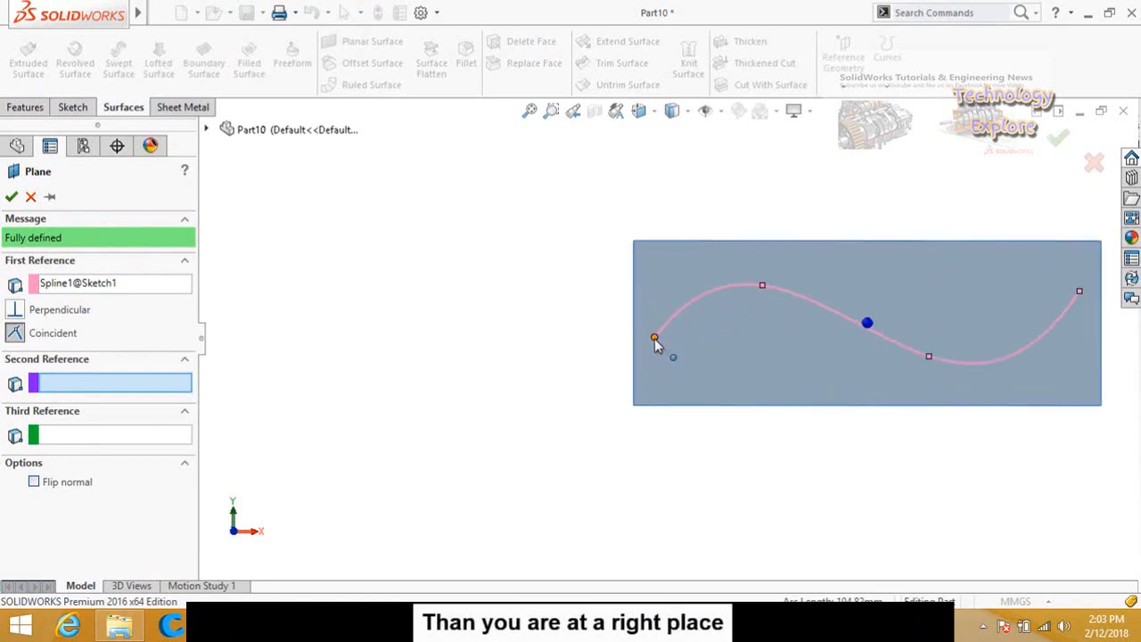
{"action": "left_click", "coordinate": [654, 338]}
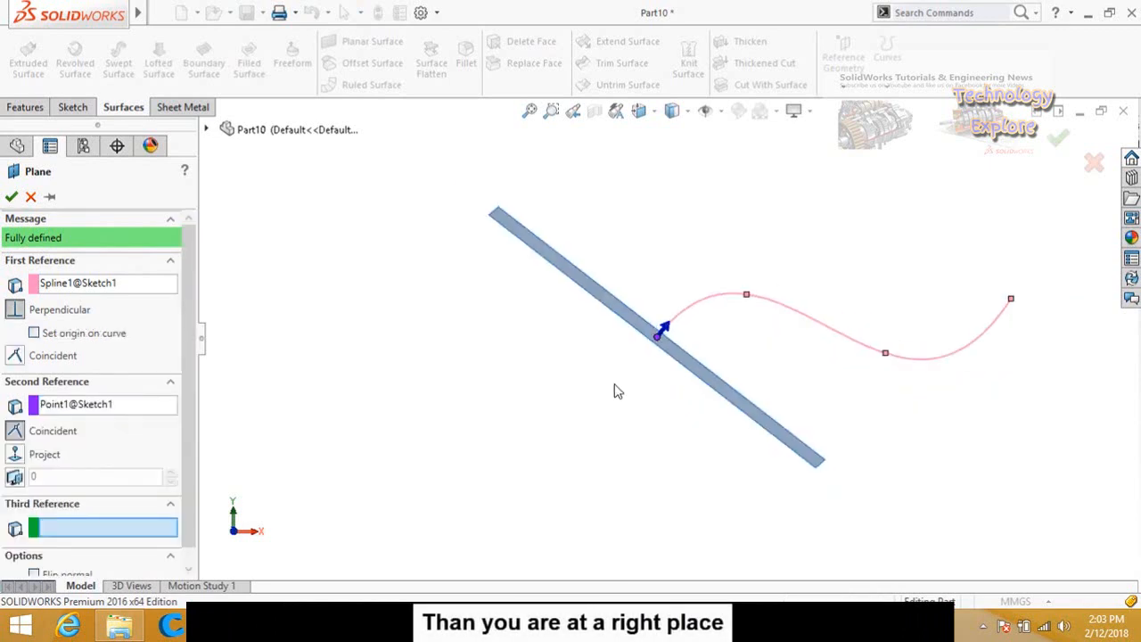
{"action": "middle_click_drag", "start_coordinate": [616, 390], "coordinate": [641, 354]}
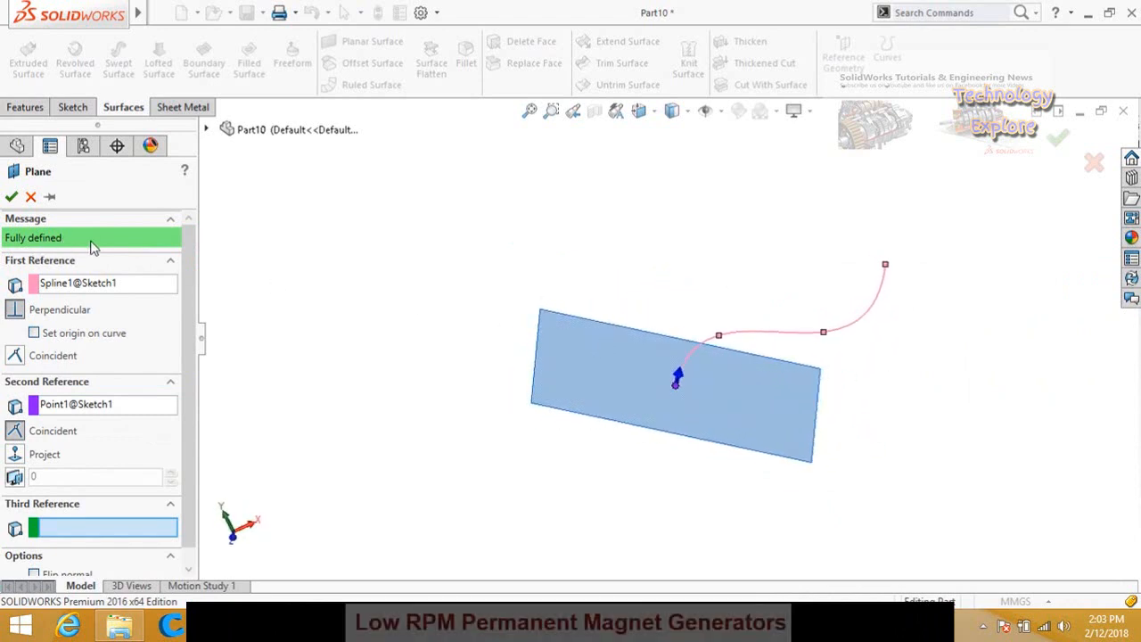
{"action": "left_click", "coordinate": [11, 197]}
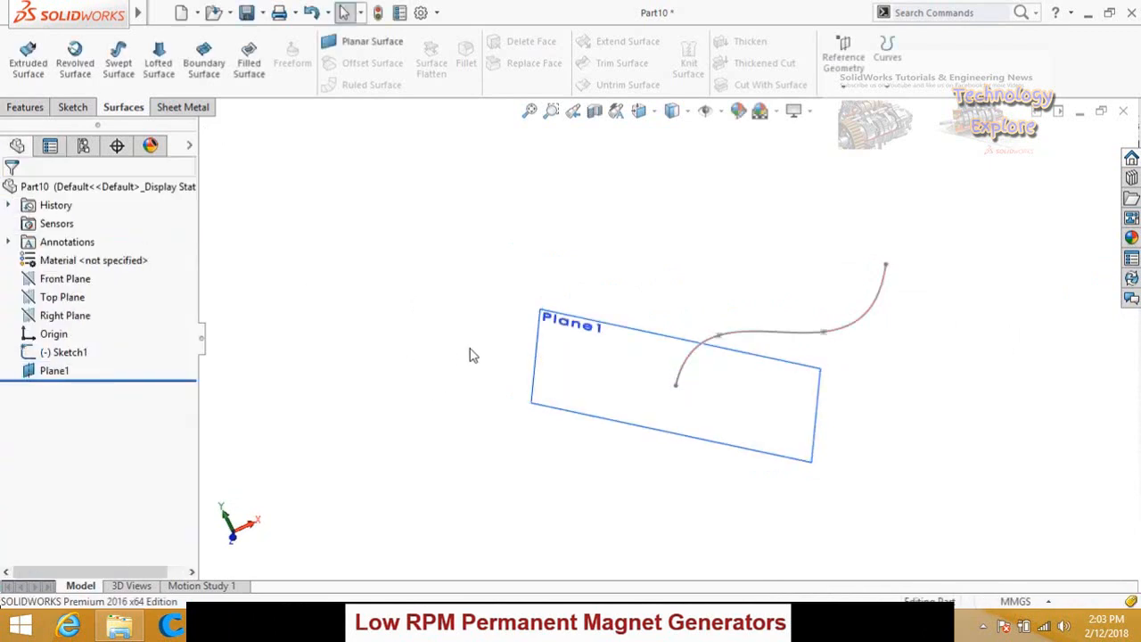
Sketch a small circle on the plane perpendicular to the spline, centred at about X -9, Y 12 mm from its start, and exit the sketch
{"action": "left_click", "coordinate": [618, 397]}
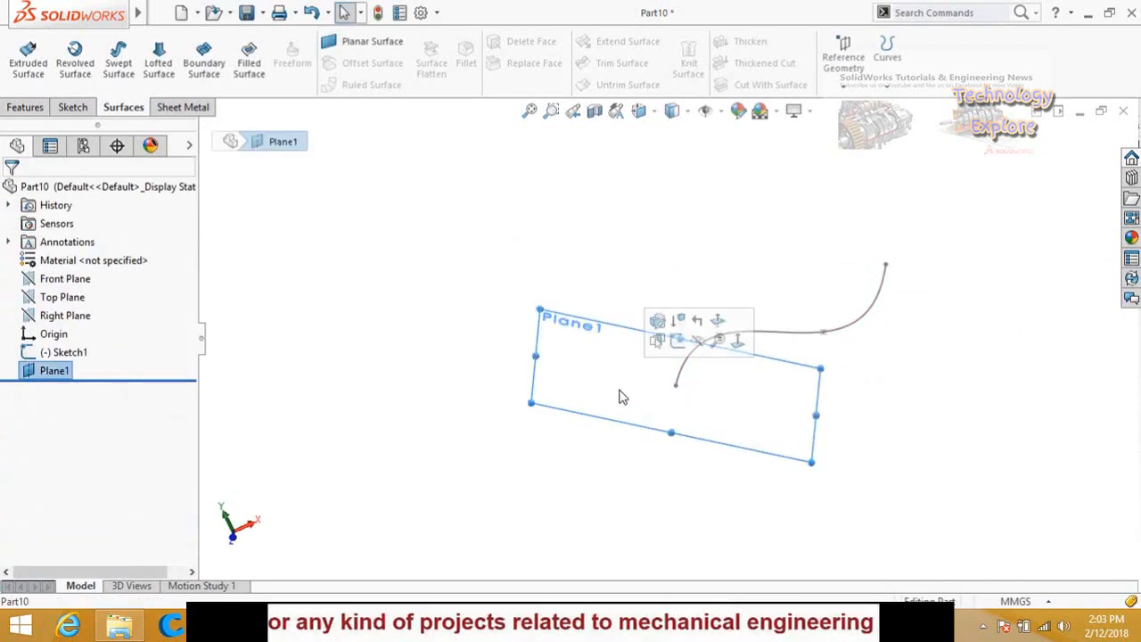
{"action": "left_click", "coordinate": [679, 342]}
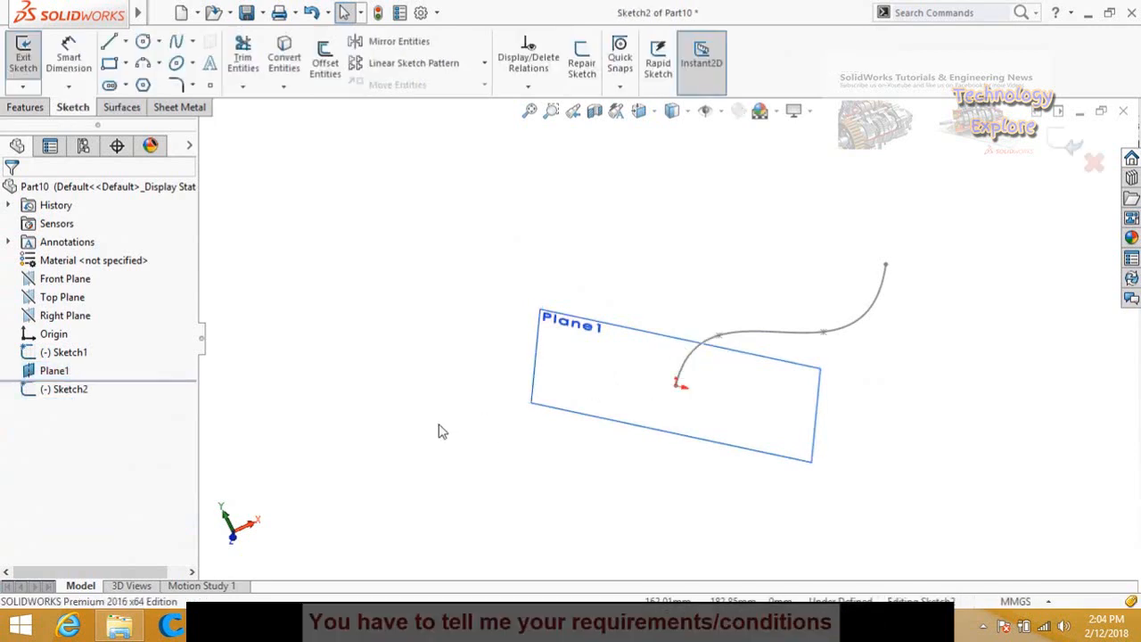
{"action": "key", "text": "ctrl+8"}
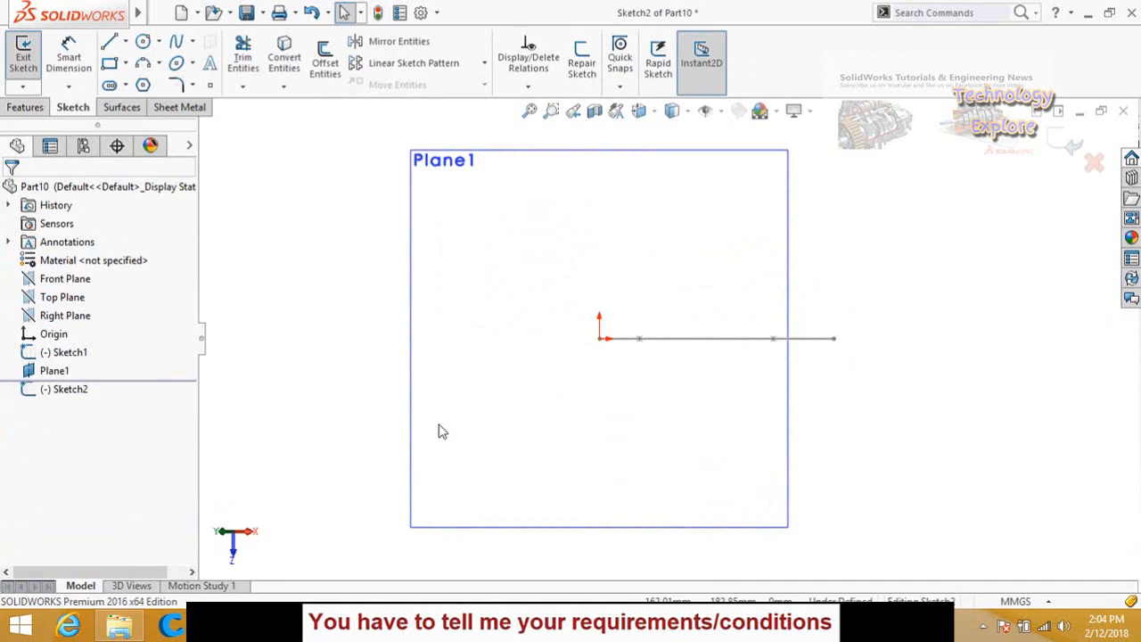
{"action": "scroll", "coordinate": [630, 362], "scroll_direction": "up", "scroll_amount": 1}
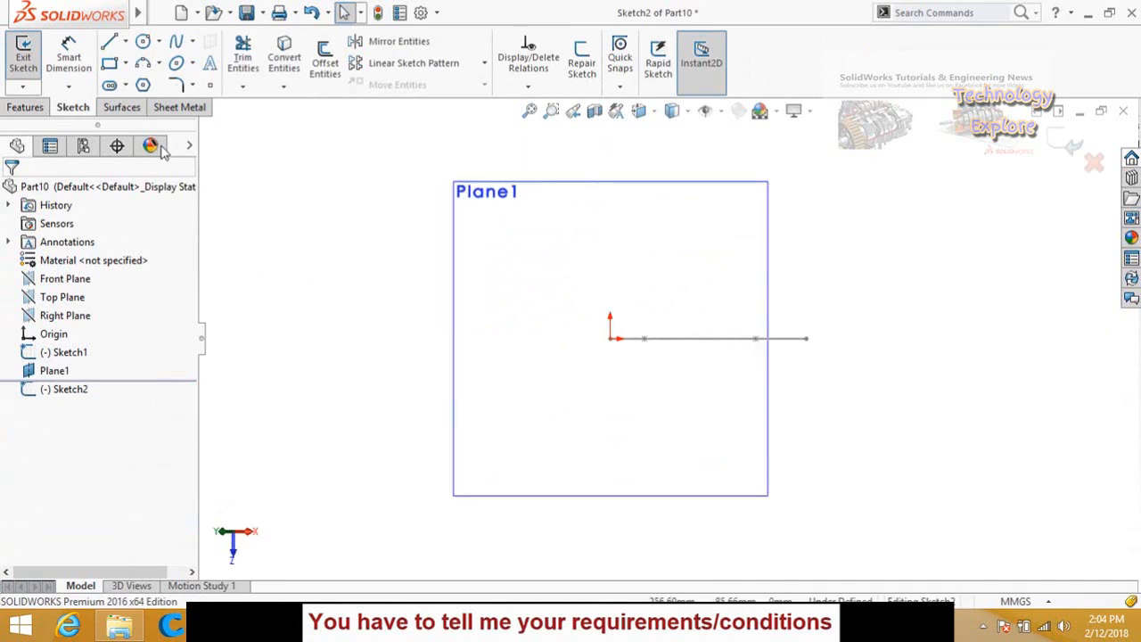
{"action": "left_click", "coordinate": [142, 43]}
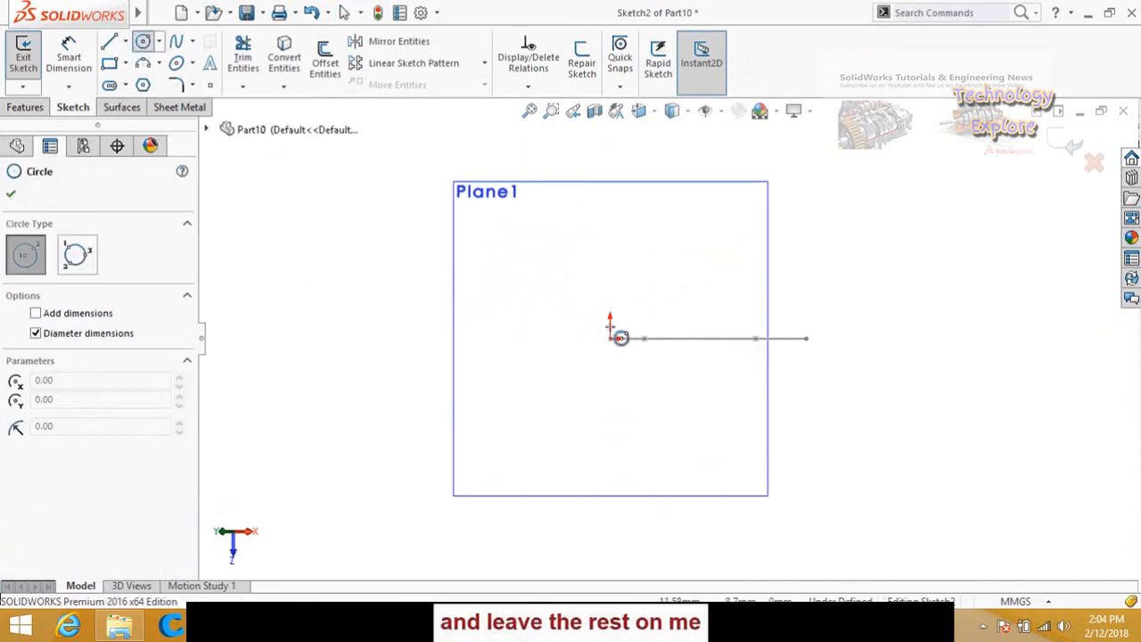
{"action": "scroll", "coordinate": [606, 329], "scroll_direction": "down", "scroll_amount": 1}
{"action": "left_click", "coordinate": [589, 309]}
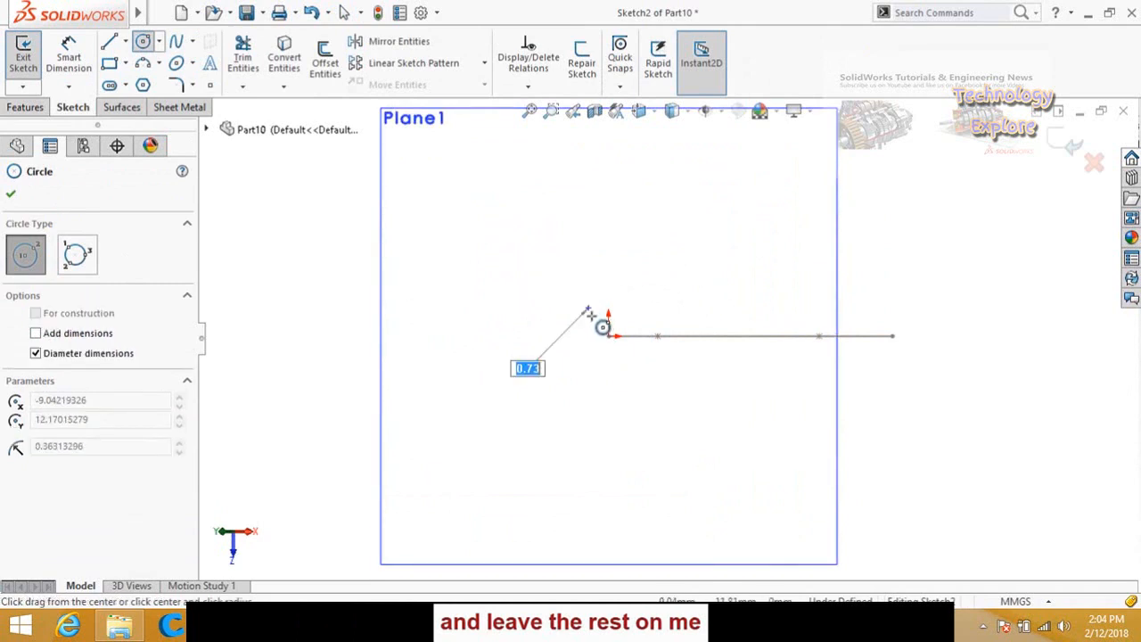
{"action": "left_click", "coordinate": [604, 335]}
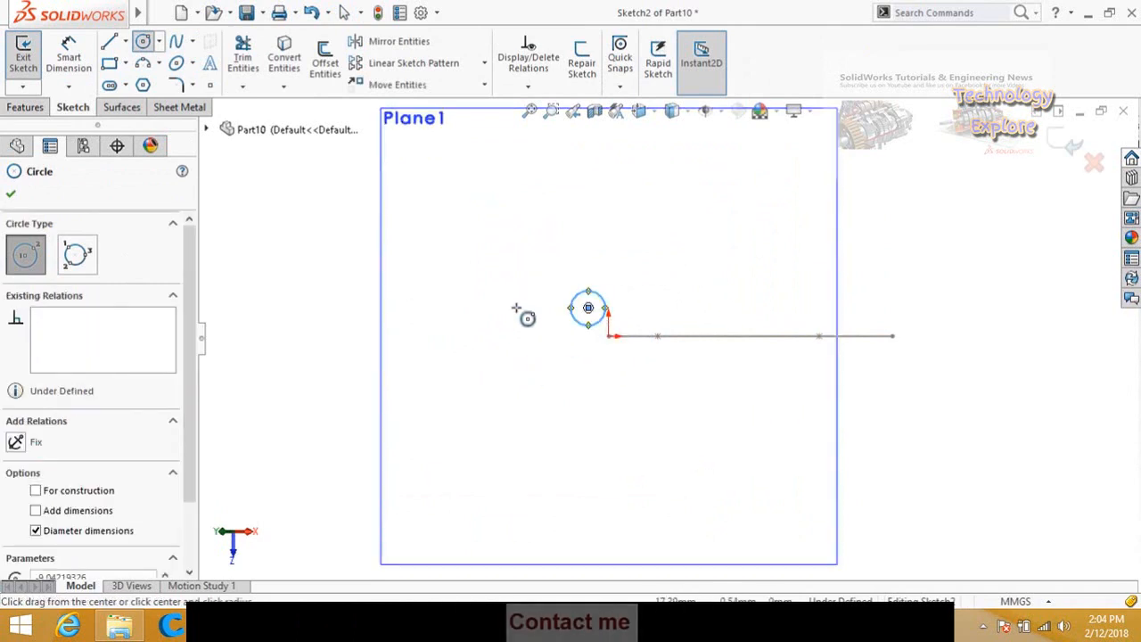
{"action": "left_click", "coordinate": [11, 196]}
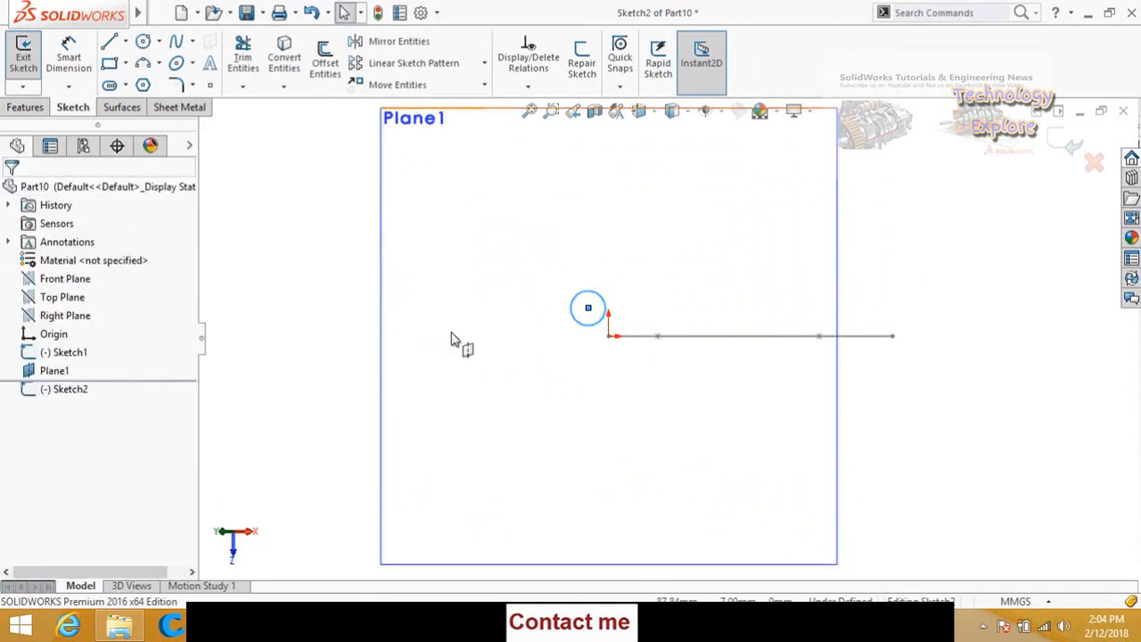
{"action": "scroll", "coordinate": [1061, 148], "scroll_direction": "up", "scroll_amount": 1}
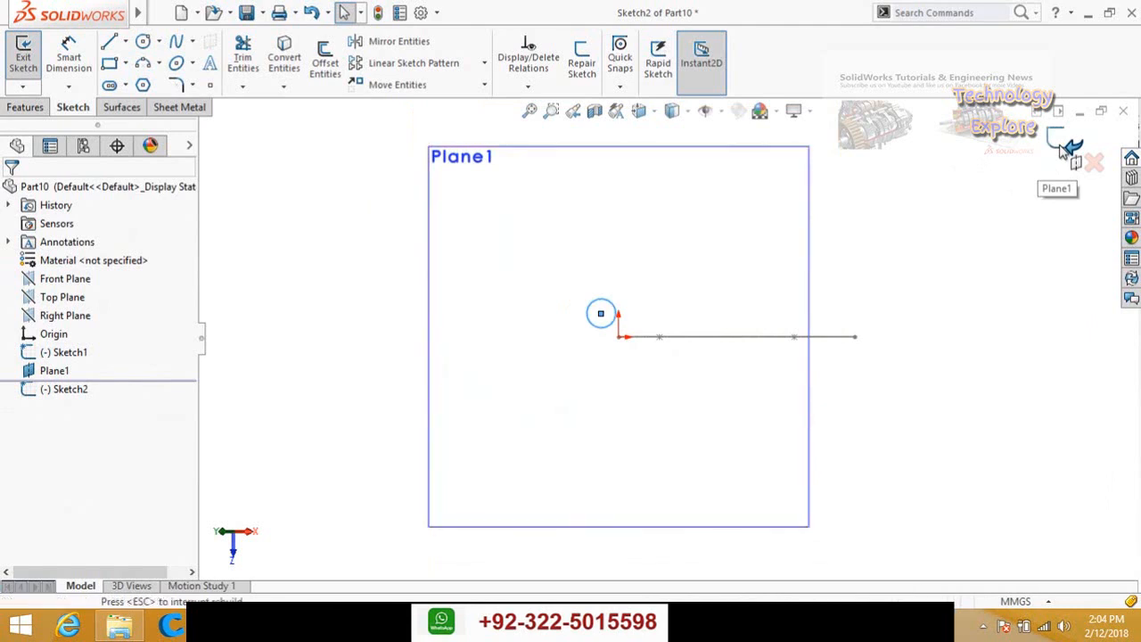
{"action": "left_click", "coordinate": [1060, 150]}
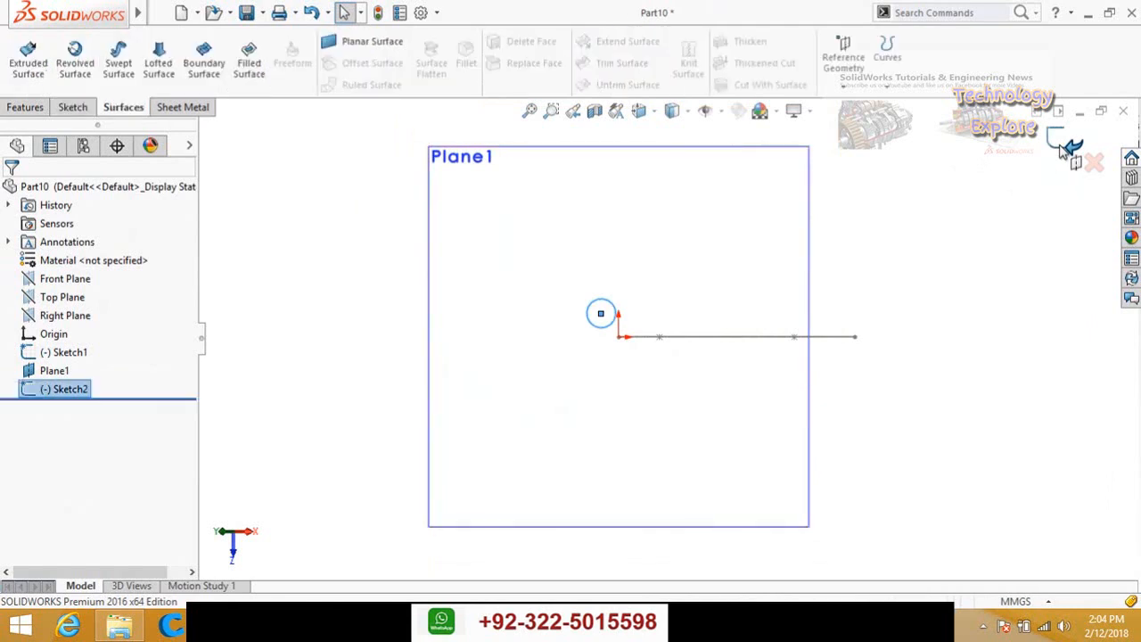
Hide the reference plane so only the circle and the spline are shown
{"action": "left_click", "coordinate": [798, 238]}
{"action": "left_click", "coordinate": [883, 183]}
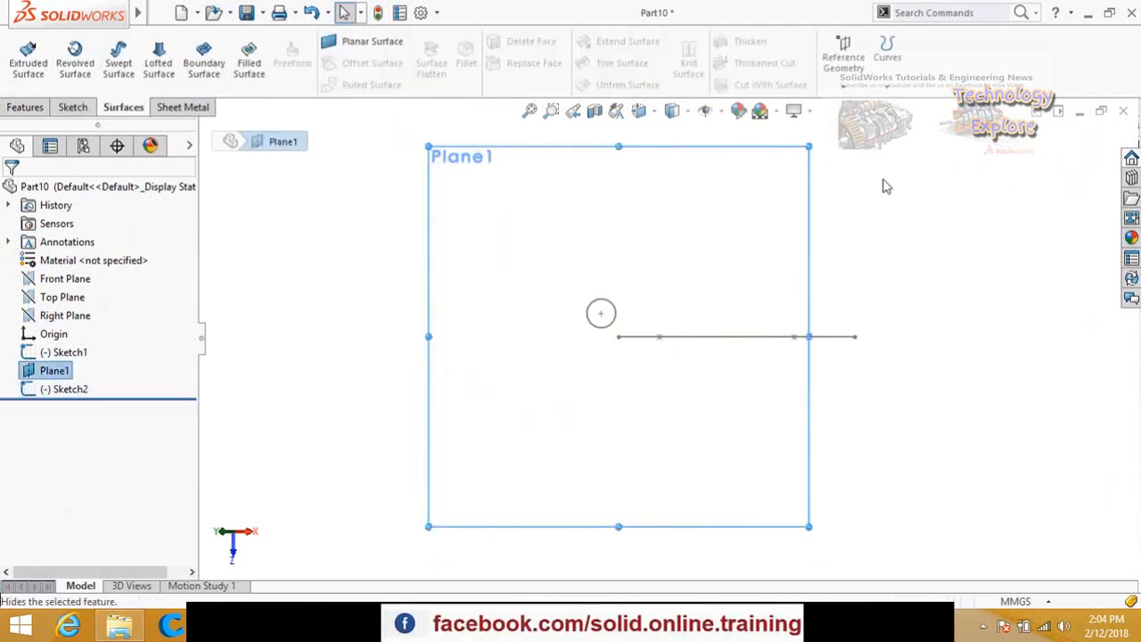
{"action": "mouse_move", "coordinate": [752, 247]}
{"action": "middle_mouse_down"}
{"action": "mouse_move", "coordinate": [733, 343]}
{"action": "mouse_move", "coordinate": [841, 209]}
{"action": "mouse_move", "coordinate": [851, 312]}
{"action": "middle_mouse_up"}
{"action": "middle_click_drag", "start_coordinate": [620, 242], "coordinate": [391, 198]}
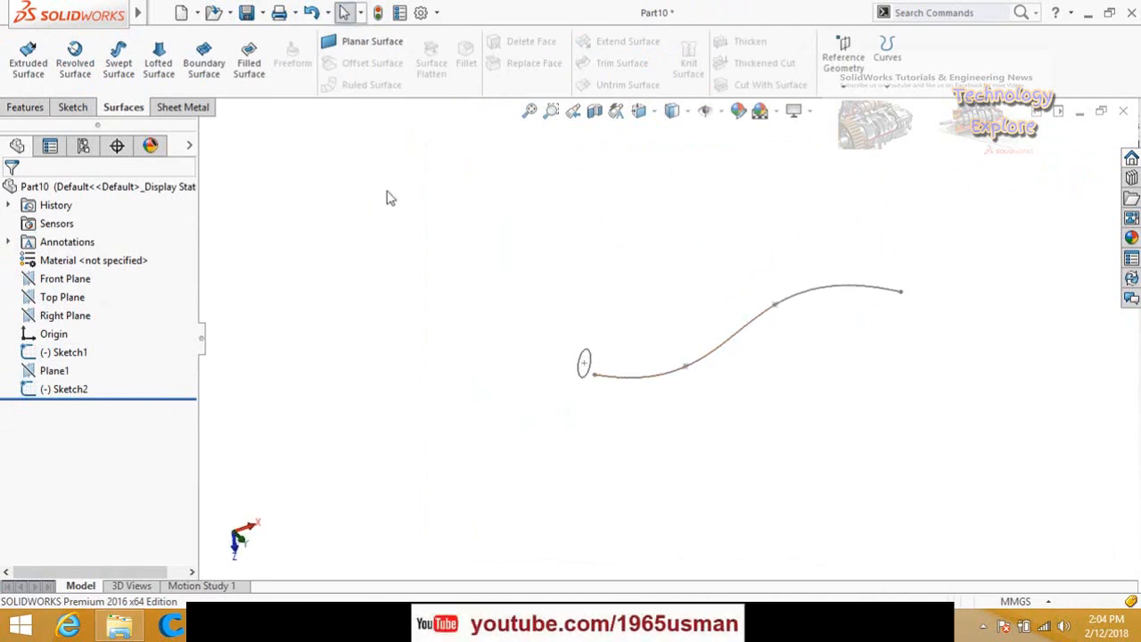
Start a swept surface using the small circle as the sketch profile and the spline as the path
{"action": "left_click", "coordinate": [122, 71]}
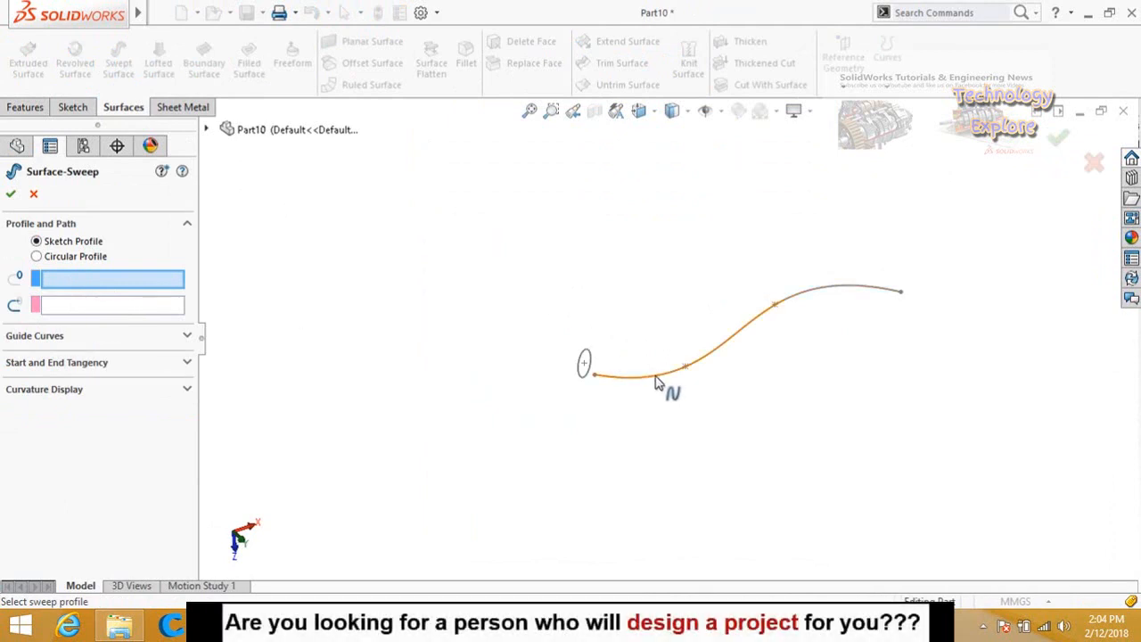
{"action": "left_click", "coordinate": [580, 382]}
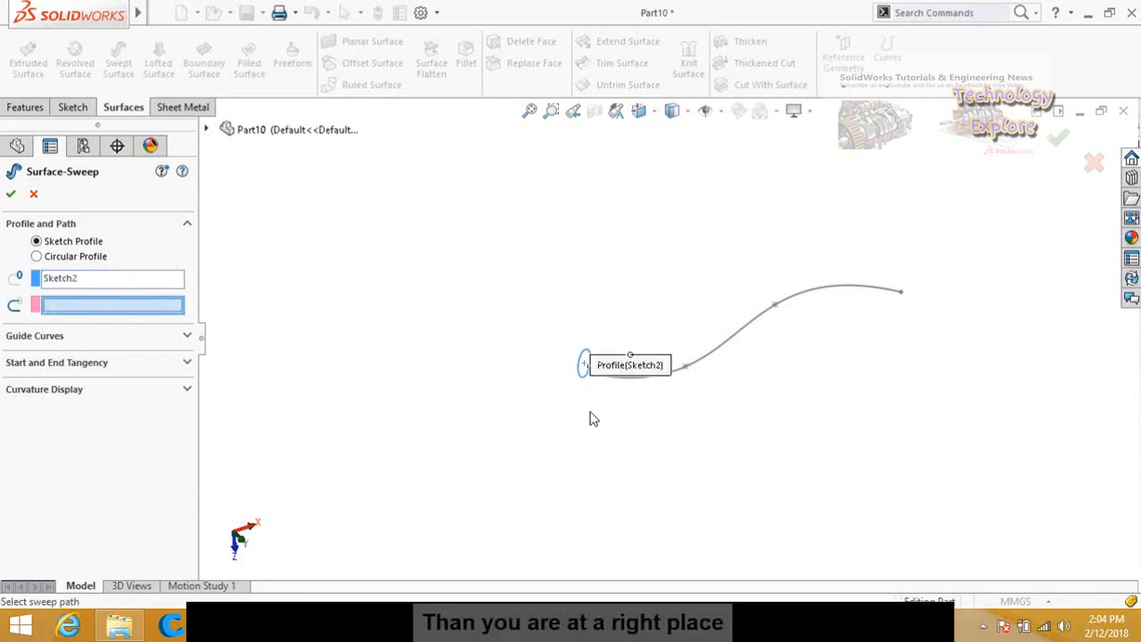
{"action": "left_click", "coordinate": [704, 366]}
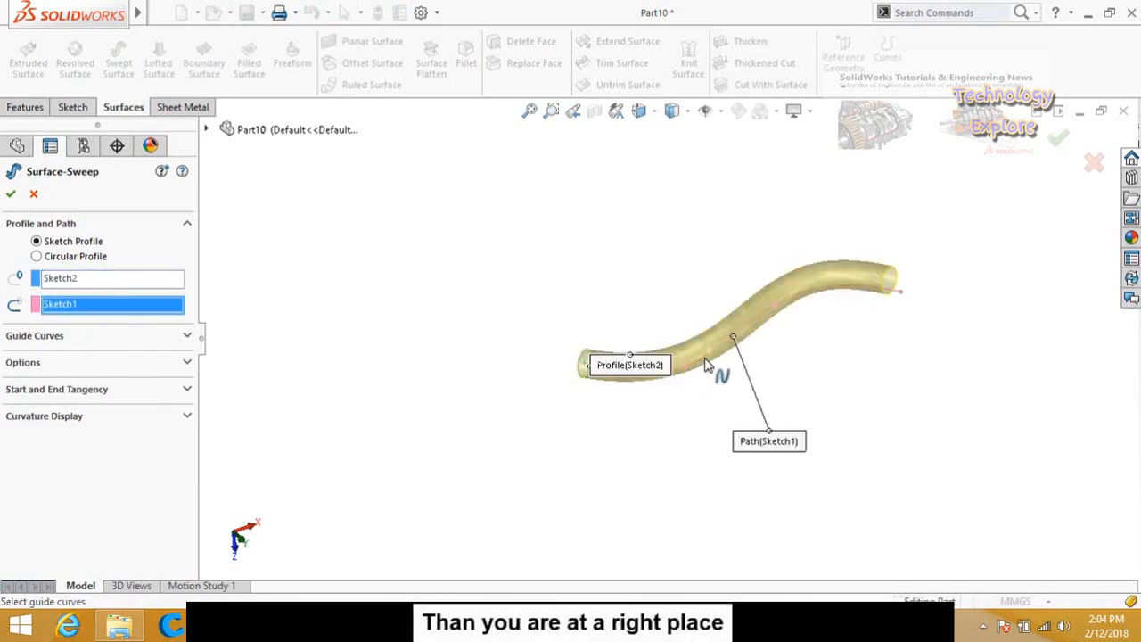
{"action": "middle_click_drag", "start_coordinate": [524, 398], "coordinate": [538, 212]}
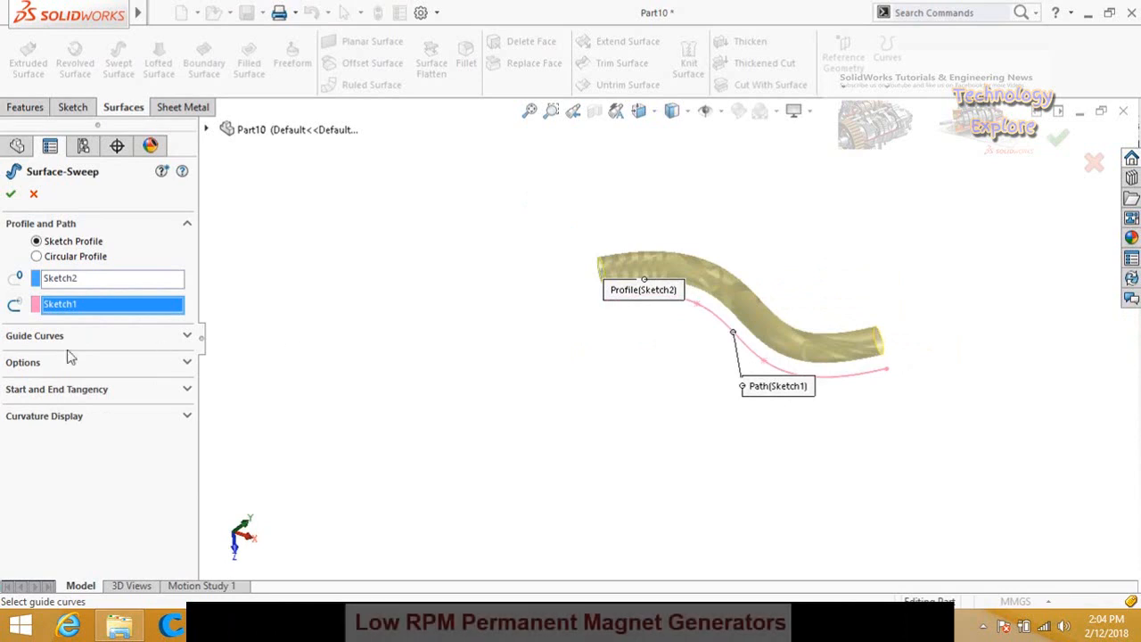
Set the sweep's profile twist to Specify Twist Value with 50 revolutions, keeping the profile orientation at Follow Path
{"action": "left_click", "coordinate": [25, 366]}
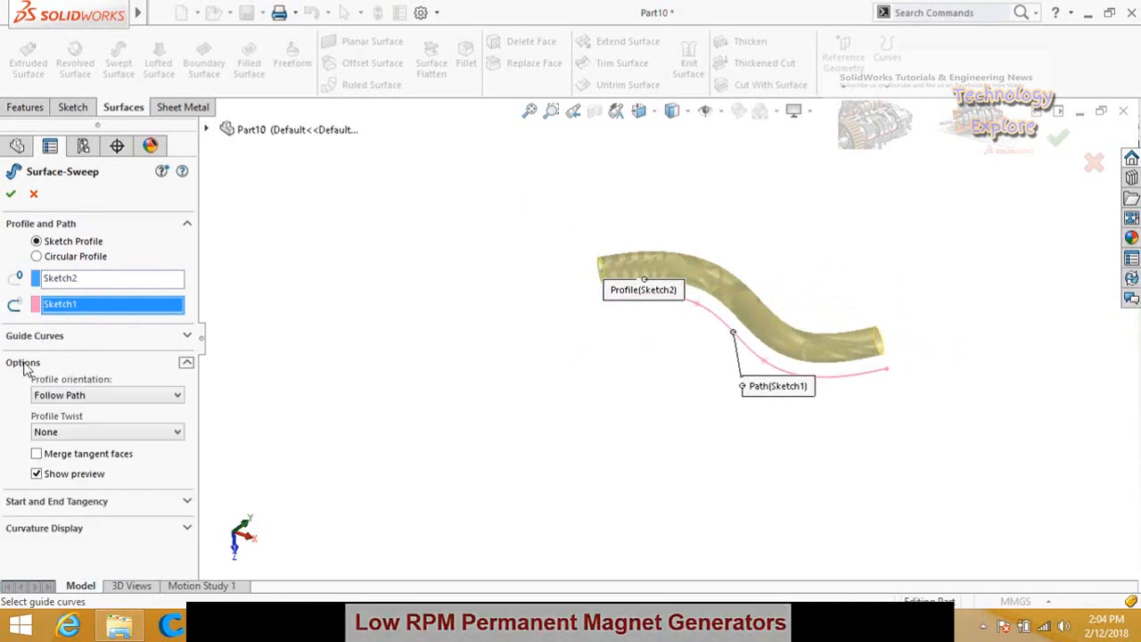
{"action": "left_click", "coordinate": [87, 397]}
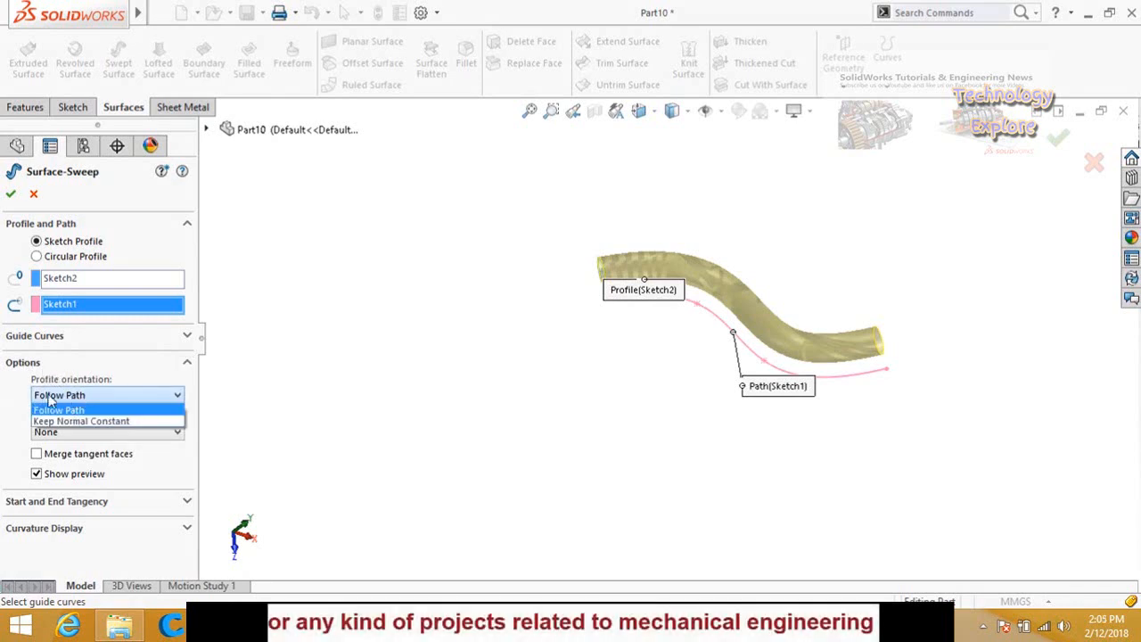
{"action": "left_click", "coordinate": [90, 397]}
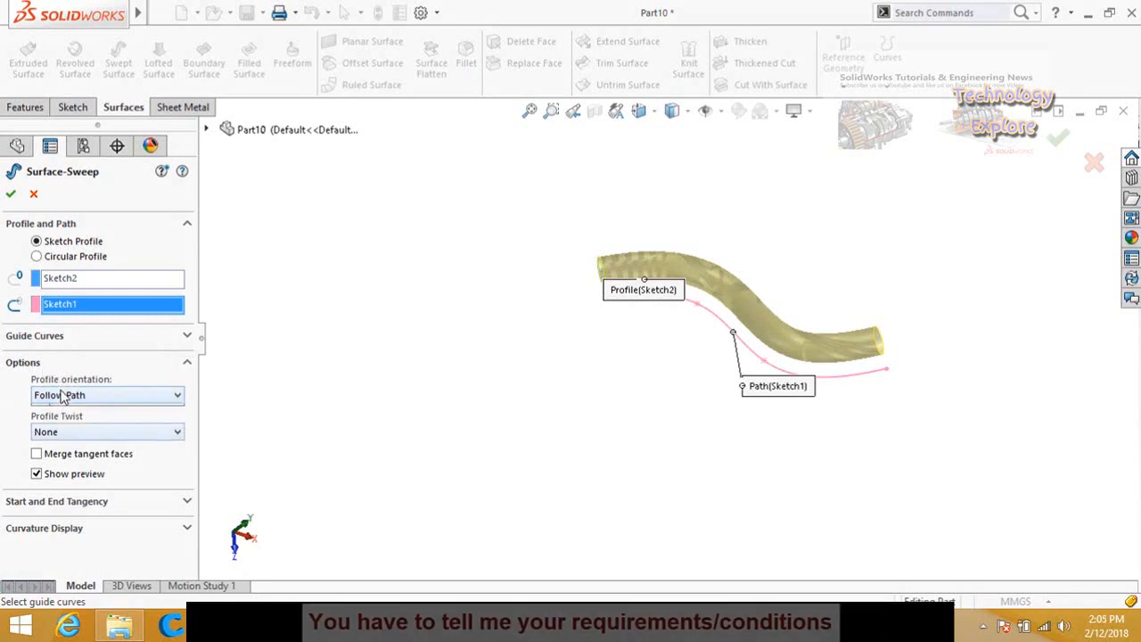
{"action": "left_click", "coordinate": [64, 395]}
{"action": "left_click", "coordinate": [73, 433]}
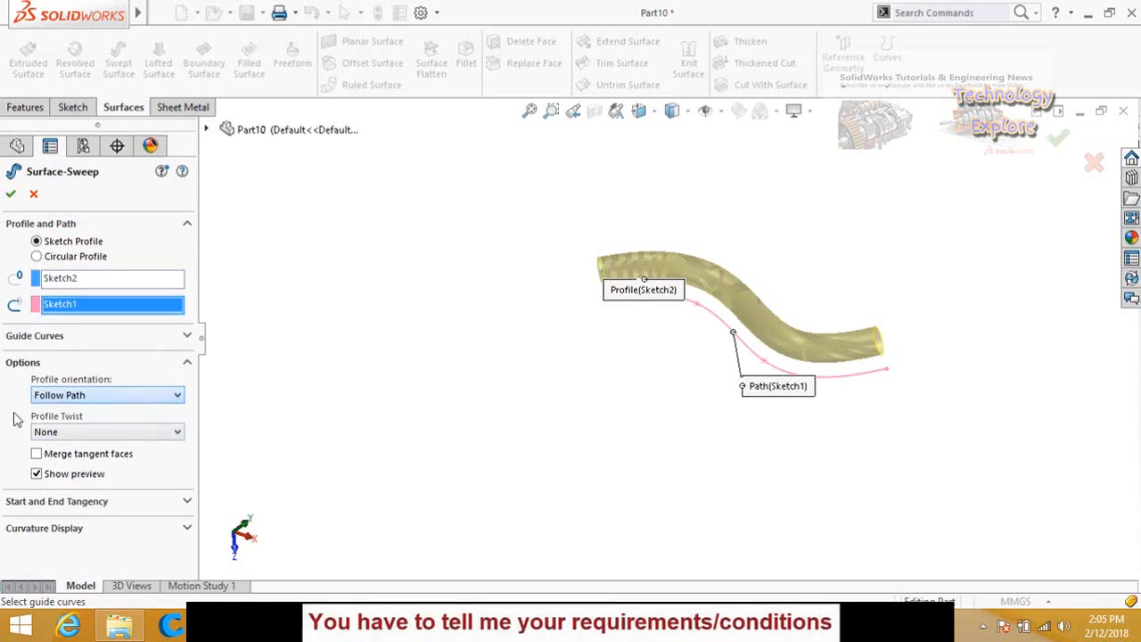
{"action": "left_click", "coordinate": [76, 432]}
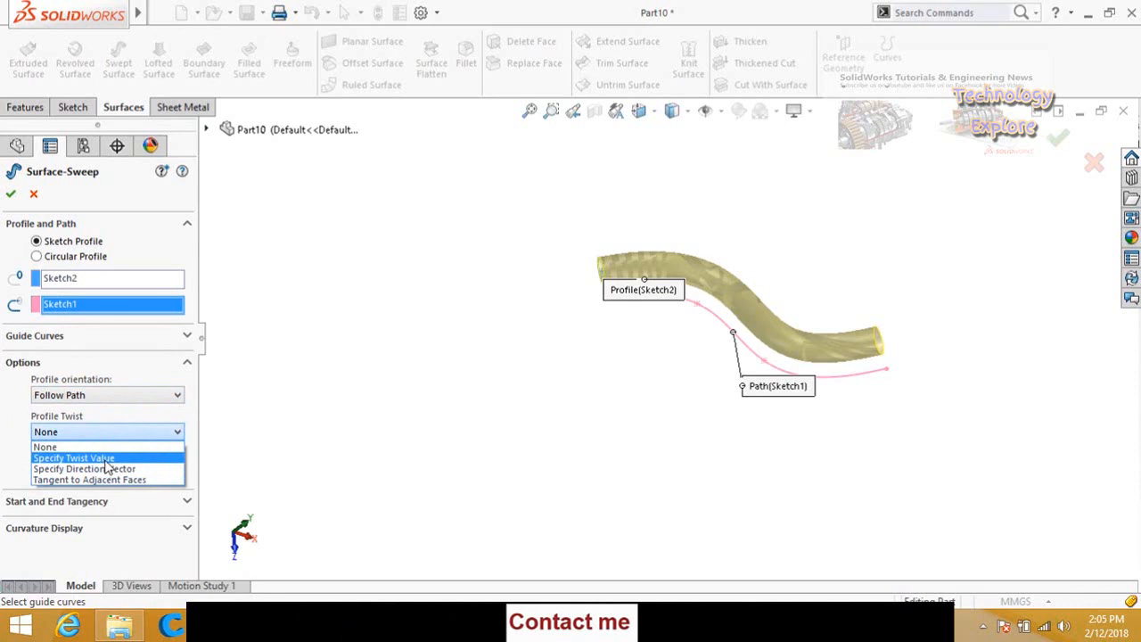
{"action": "left_click", "coordinate": [105, 458]}
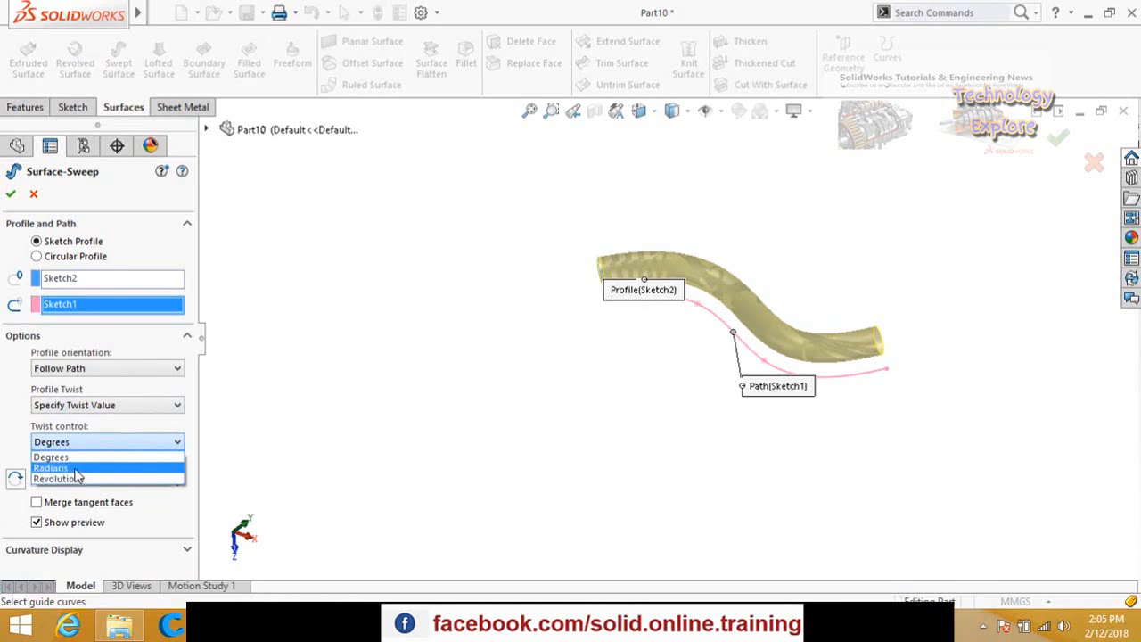
{"action": "left_click", "coordinate": [72, 480]}
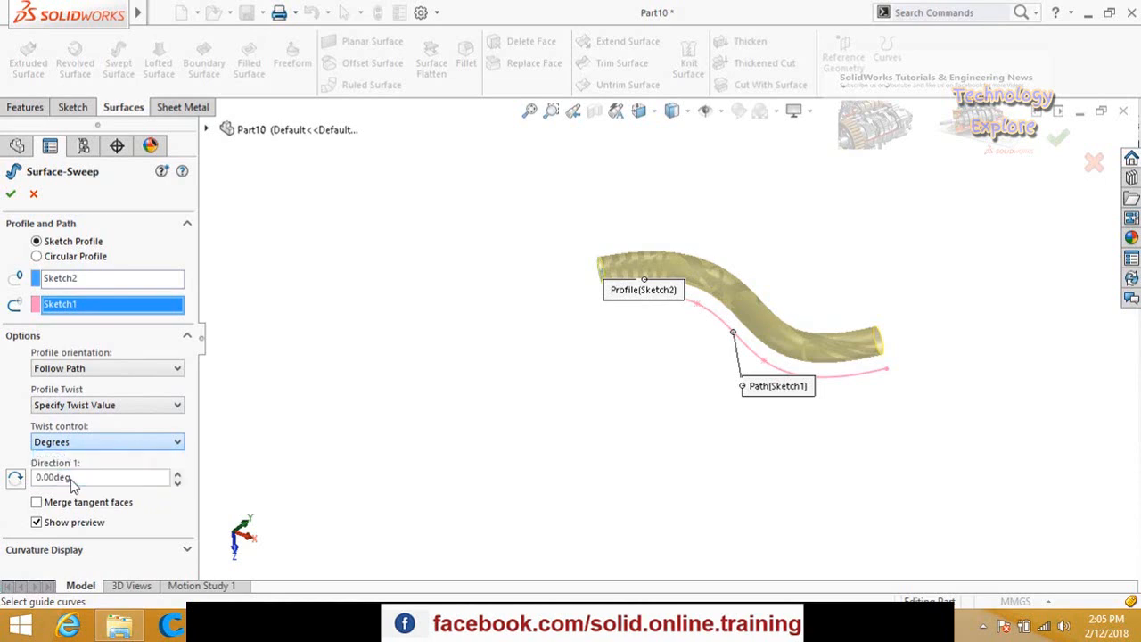
{"action": "left_click_drag", "start_coordinate": [61, 478], "coordinate": [36, 480]}
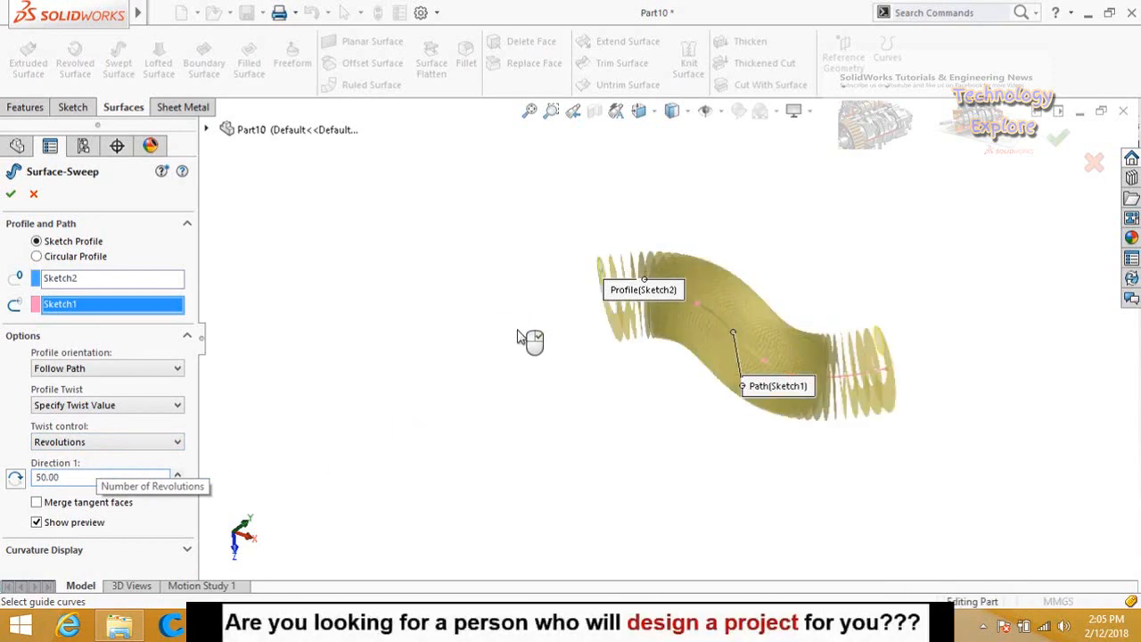
{"action": "middle_click_drag", "start_coordinate": [529, 270], "coordinate": [529, 364]}
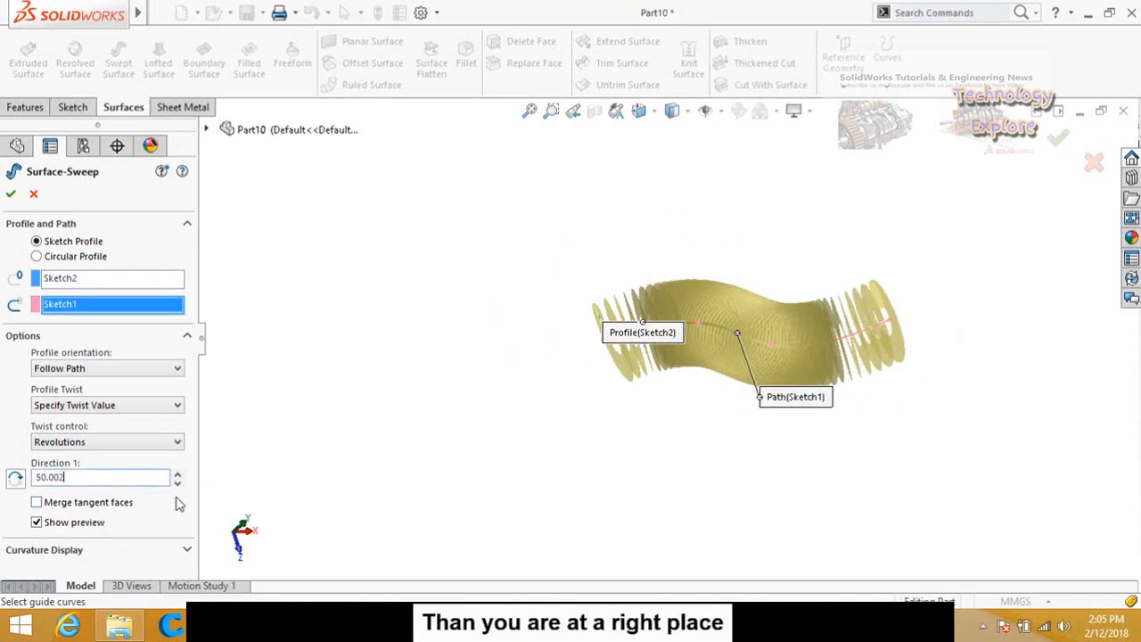
Set the sweep's twist to 5 revolutions and create the twisted swept surface
{"action": "double_click", "coordinate": [100, 477]}
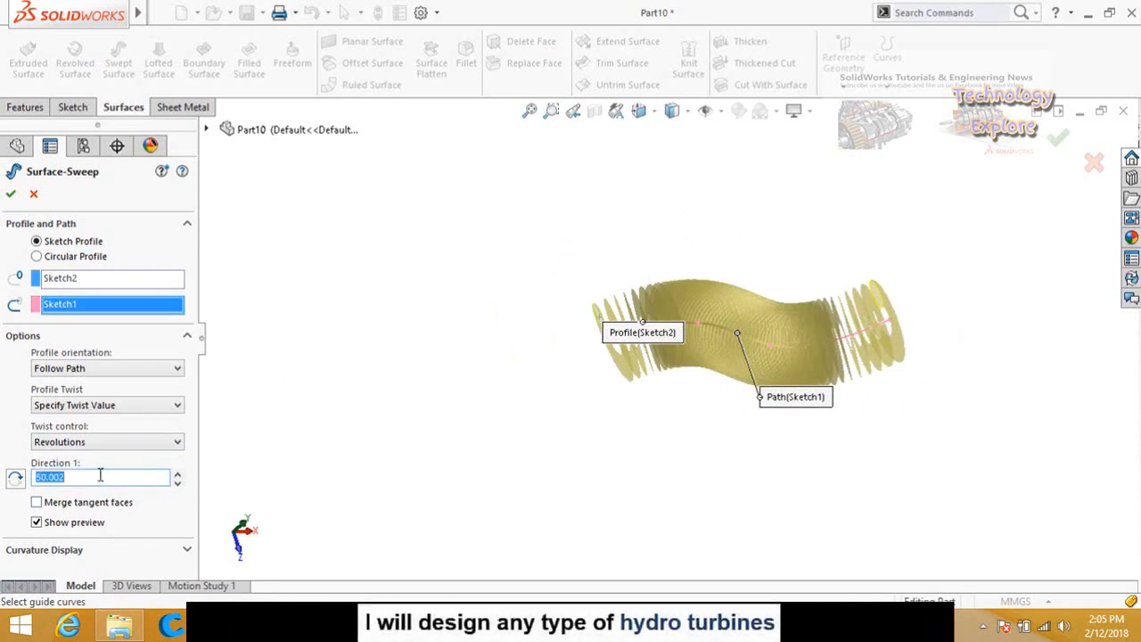
{"action": "left_click", "coordinate": [392, 360]}
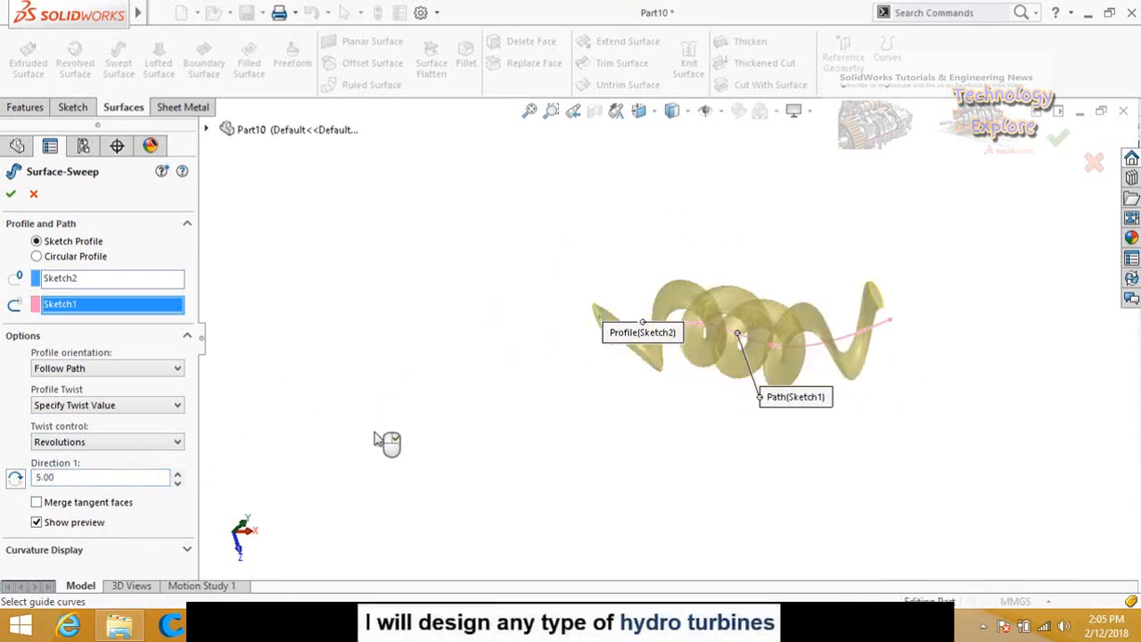
{"action": "middle_click_drag", "start_coordinate": [437, 297], "coordinate": [405, 440]}
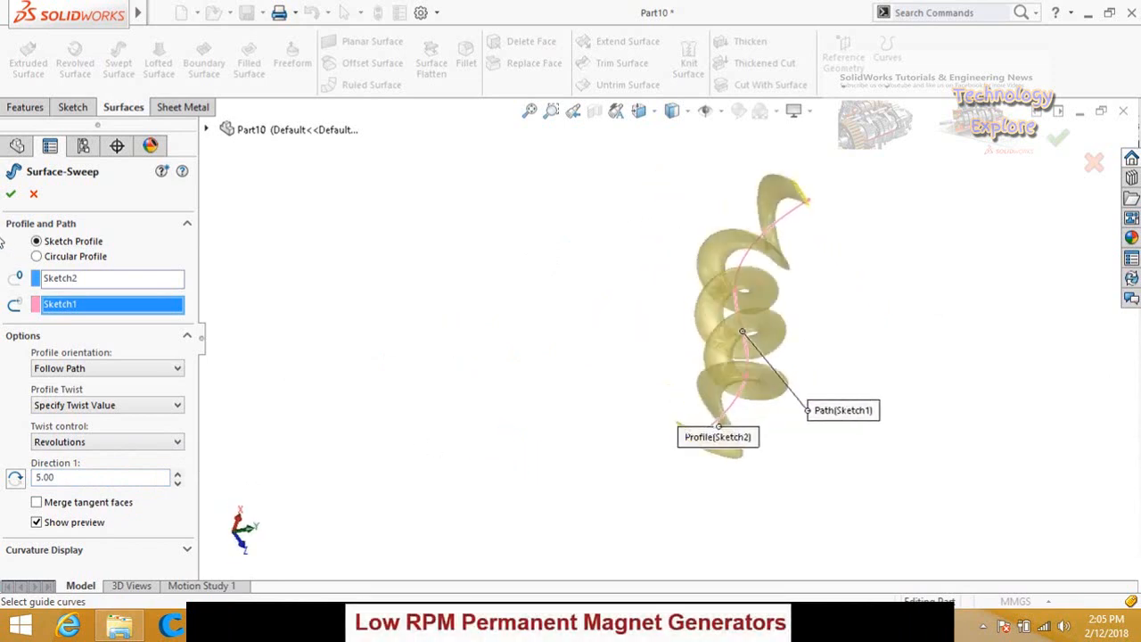
{"action": "left_click", "coordinate": [9, 195]}
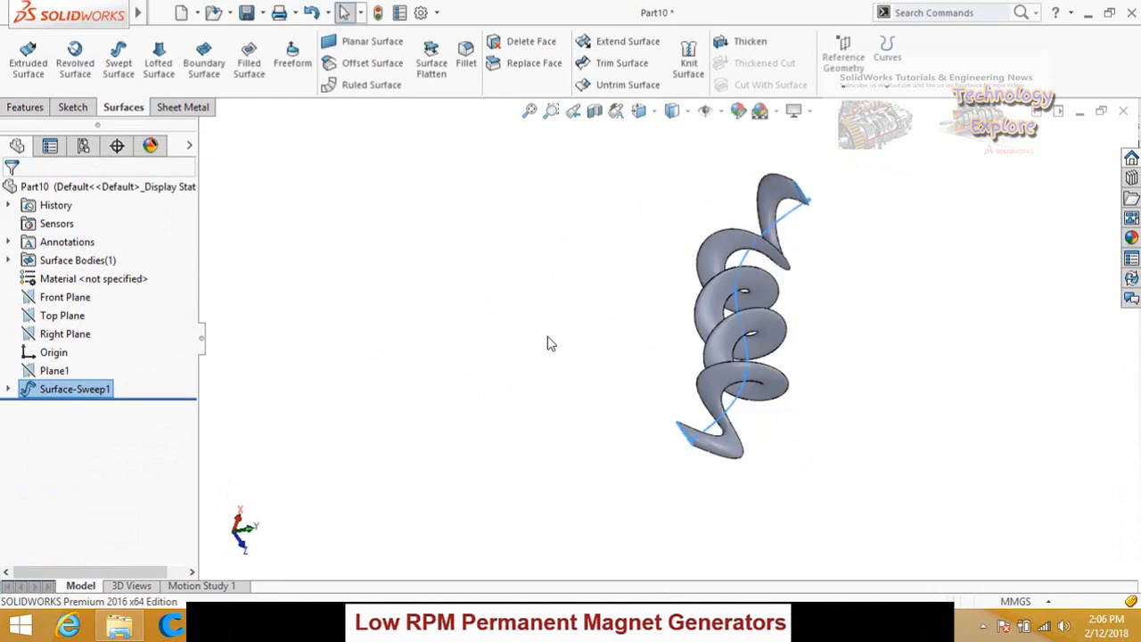
{"action": "middle_click_drag", "start_coordinate": [548, 344], "coordinate": [659, 295]}
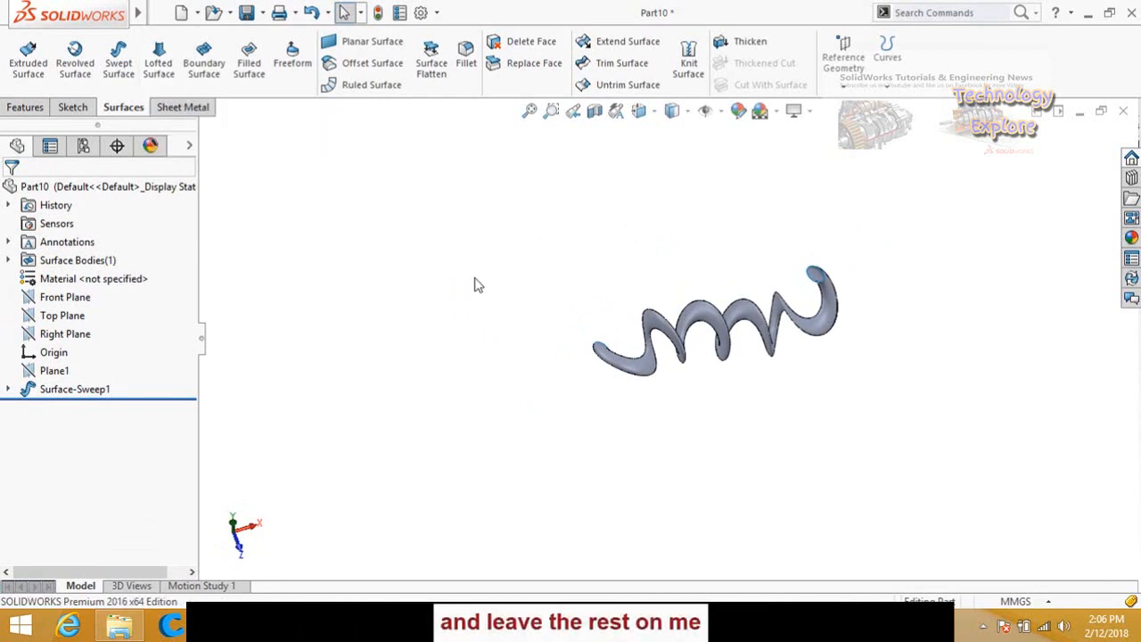
{"action": "scroll", "coordinate": [479, 284], "scroll_direction": "up", "scroll_amount": 2}
Create a new part and sketch a circle centred on the origin on its Front Plane
{"action": "key", "text": "ctrl+n"}
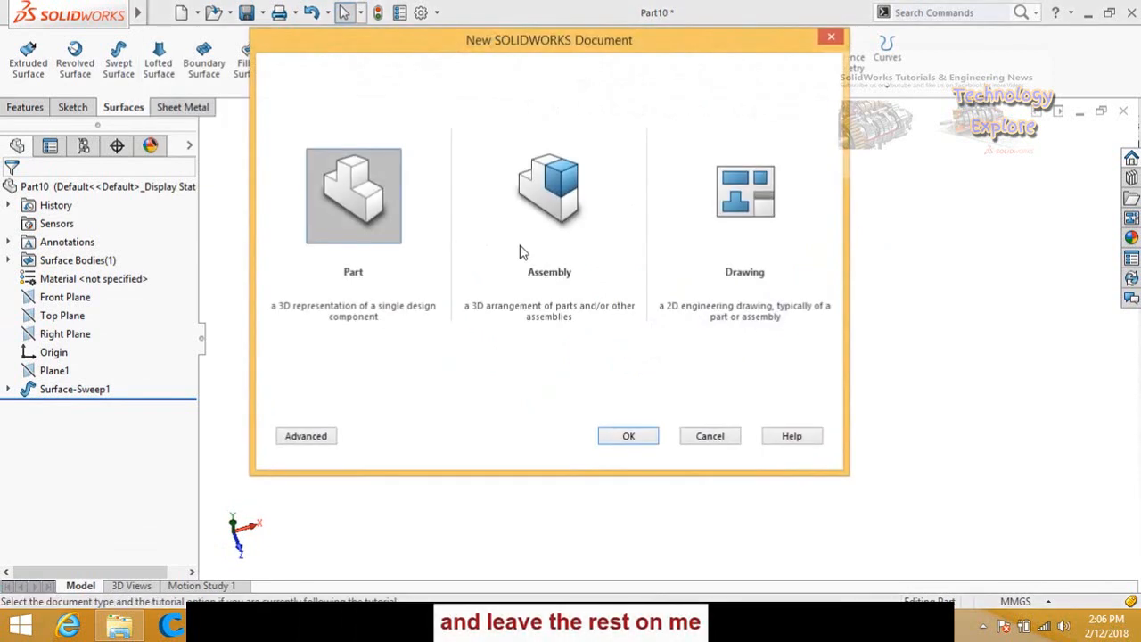
{"action": "double_click", "coordinate": [367, 239]}
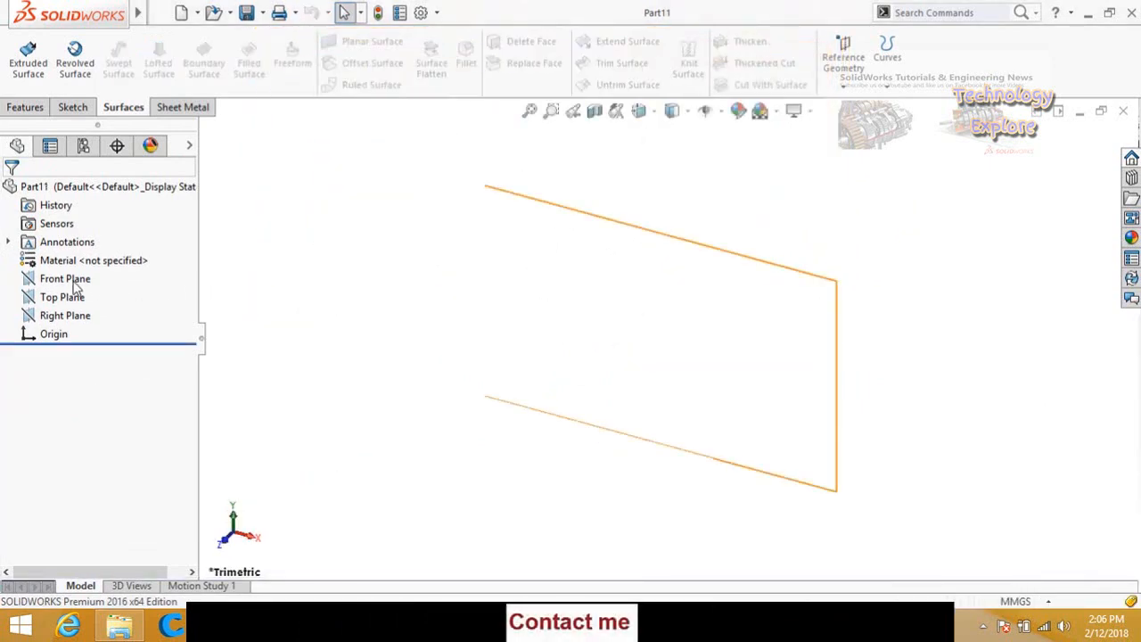
{"action": "left_click", "coordinate": [71, 279]}
{"action": "left_click", "coordinate": [104, 255]}
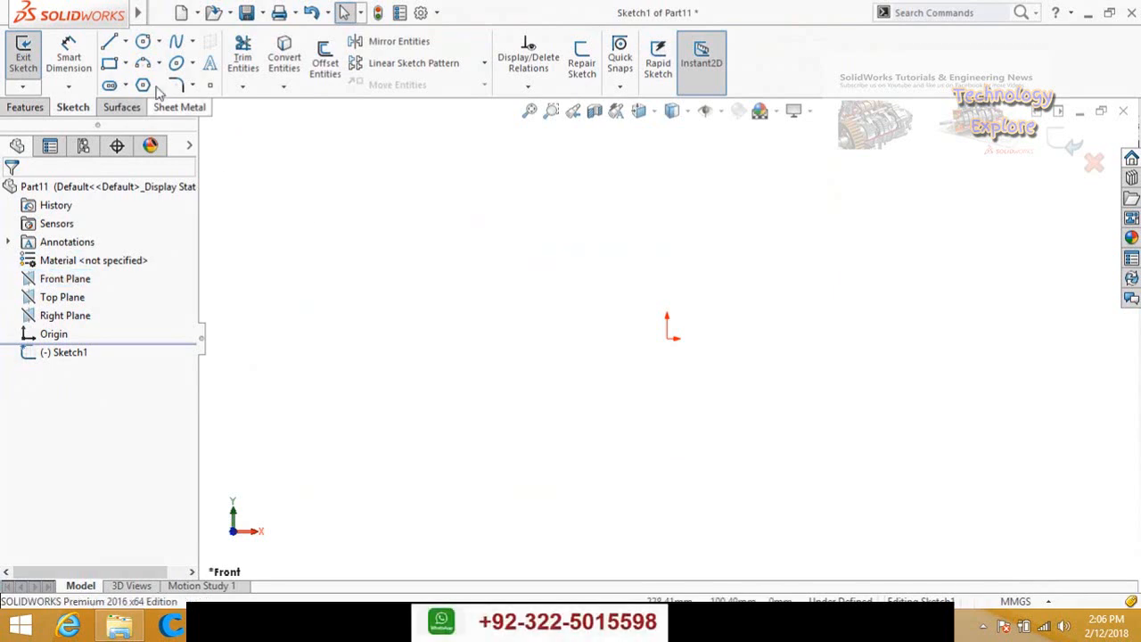
{"action": "left_click", "coordinate": [142, 41]}
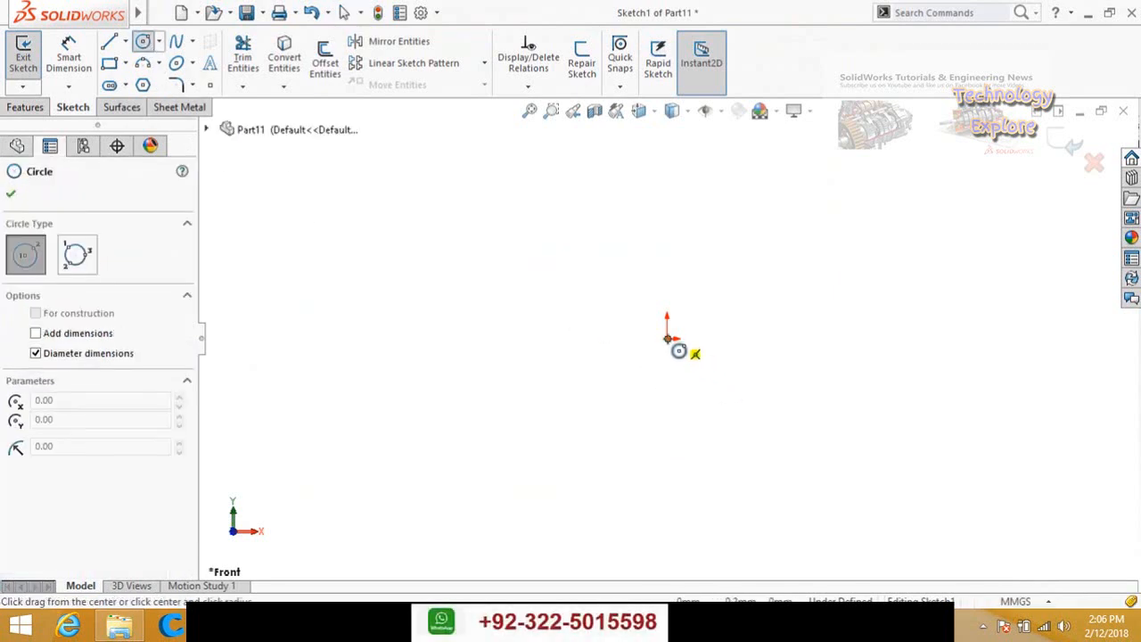
{"action": "left_click_drag", "start_coordinate": [667, 339], "coordinate": [741, 401]}
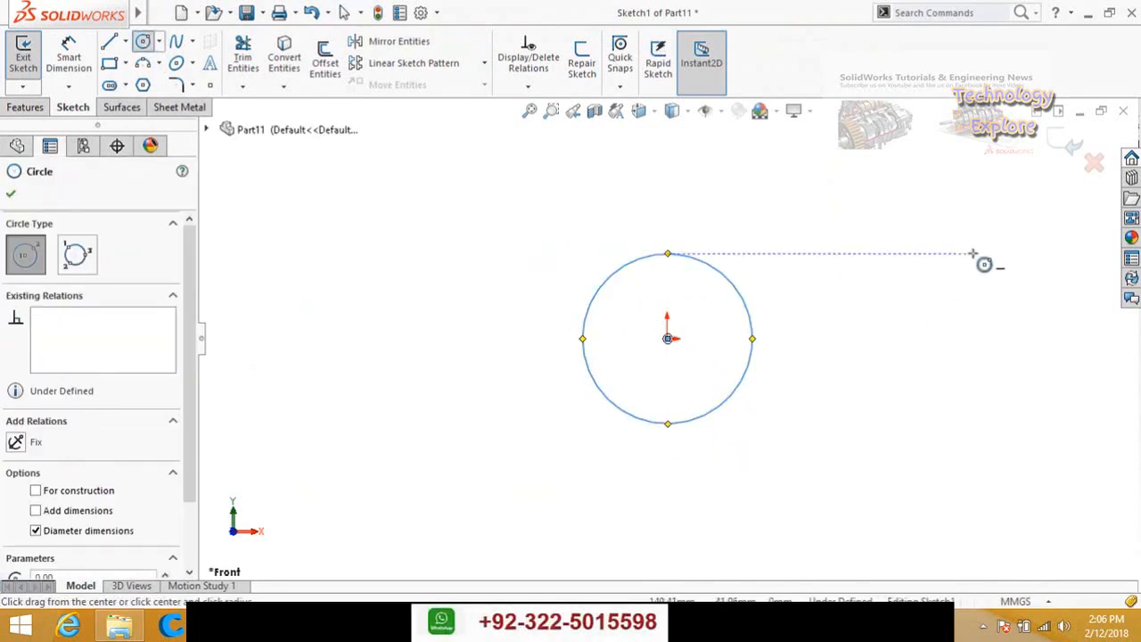
Close the circle sketch and create a reference plane offset 50 mm from the Front Plane
{"action": "left_click", "coordinate": [1063, 155]}
{"action": "scroll", "coordinate": [872, 383], "scroll_direction": "up", "scroll_amount": 3}
{"action": "mouse_move", "coordinate": [790, 367]}
{"action": "middle_mouse_down"}
{"action": "mouse_move", "coordinate": [774, 257]}
{"action": "mouse_move", "coordinate": [812, 311]}
{"action": "middle_mouse_up"}
{"action": "left_click", "coordinate": [812, 310]}
{"action": "middle_click_drag", "start_coordinate": [723, 363], "coordinate": [752, 255]}
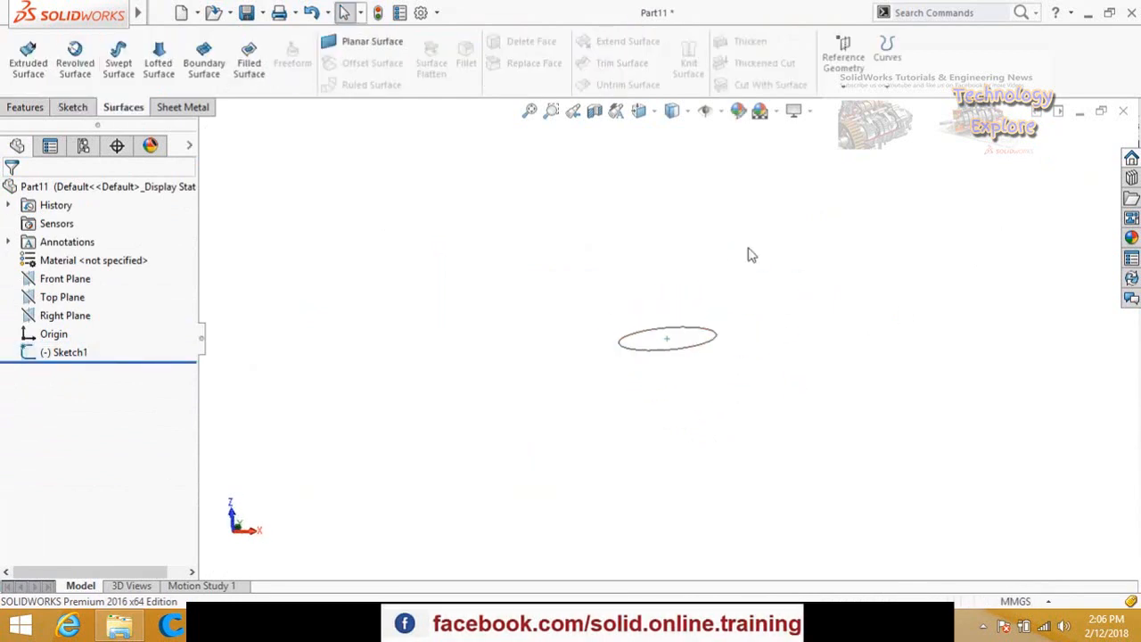
{"action": "left_click", "coordinate": [850, 55]}
{"action": "left_click", "coordinate": [859, 102]}
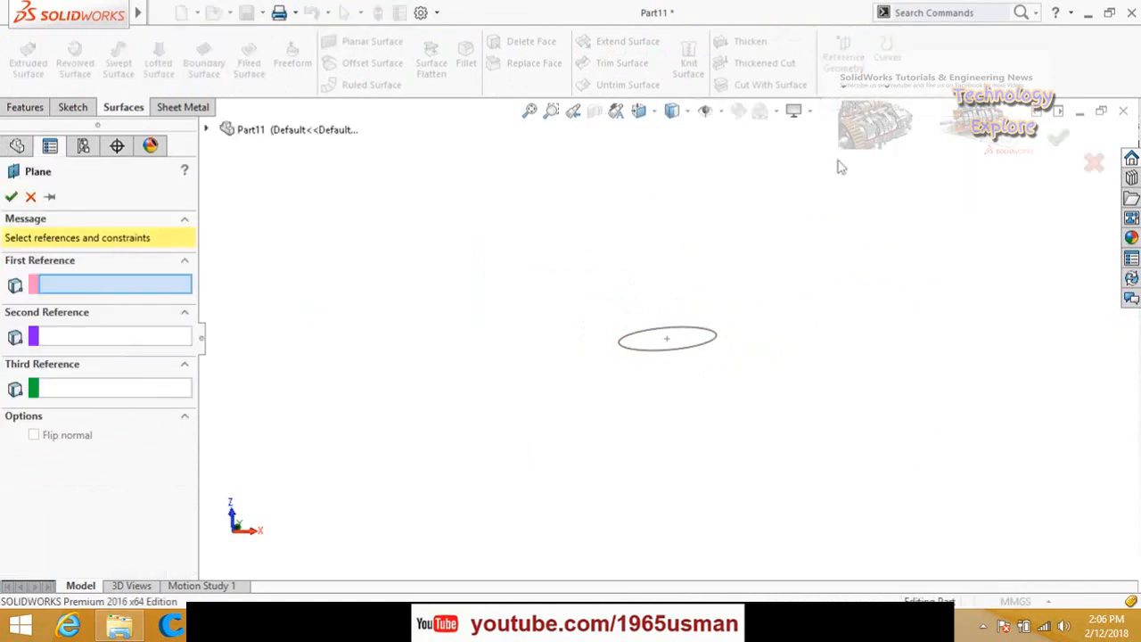
{"action": "left_click", "coordinate": [206, 129]}
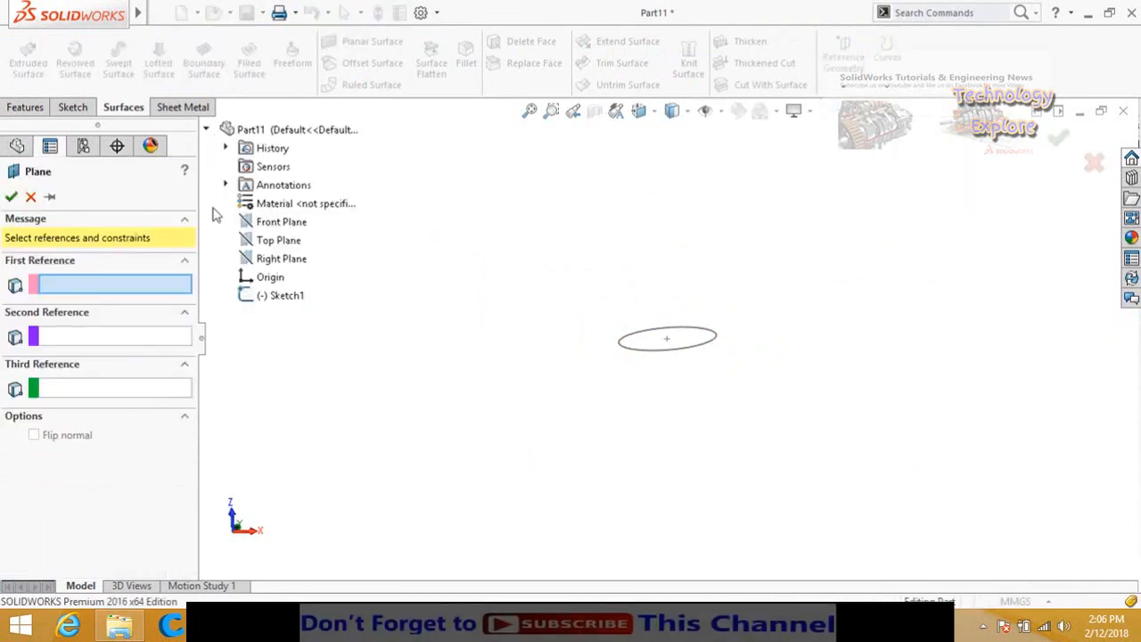
{"action": "left_click", "coordinate": [260, 228]}
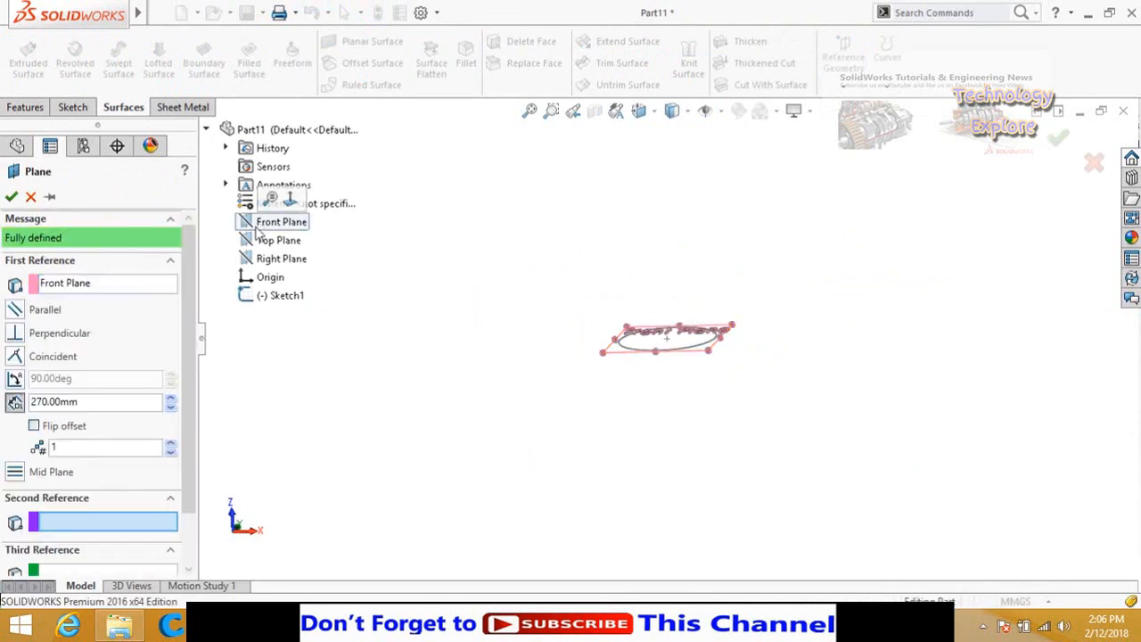
{"action": "double_click", "coordinate": [87, 402]}
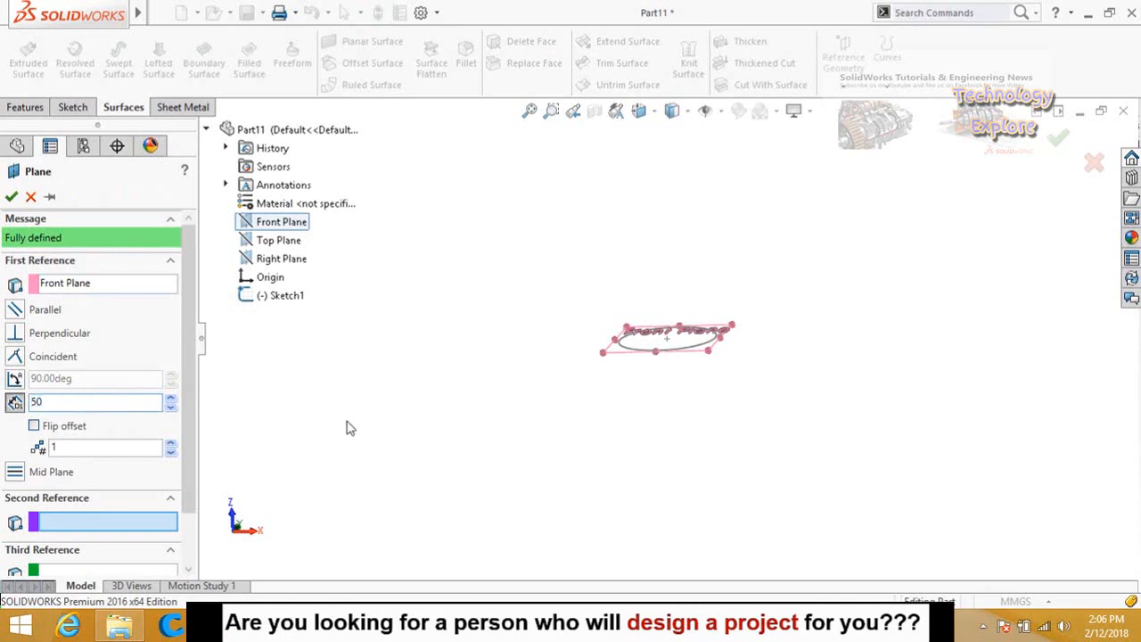
{"action": "key", "text": "Return"}
{"action": "left_click", "coordinate": [11, 196]}
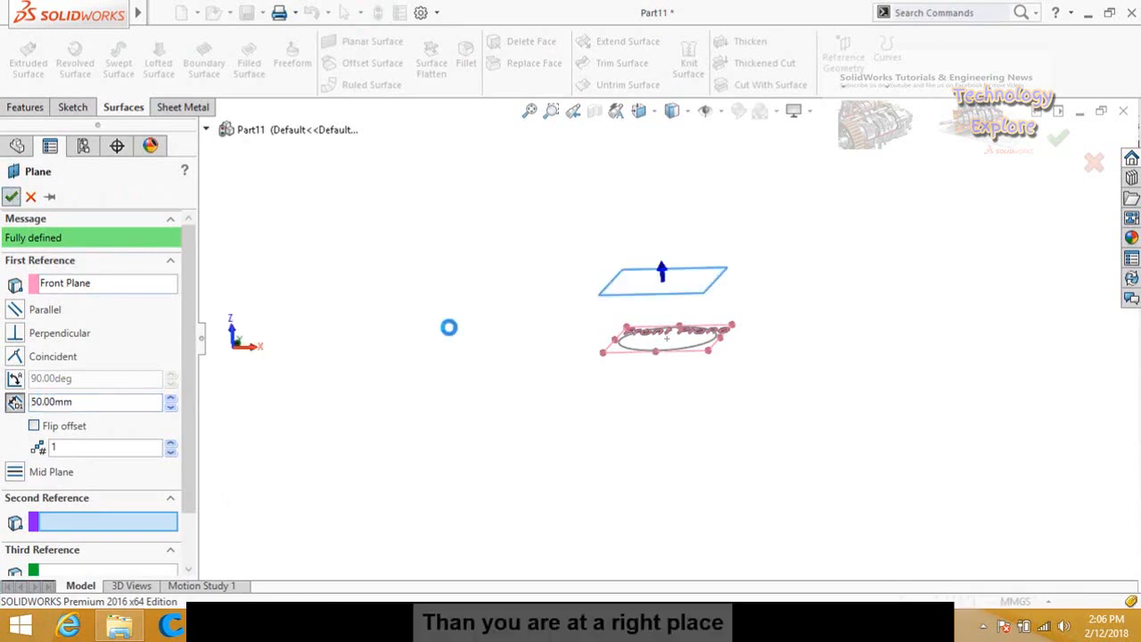
Sketch a corner rectangle enclosing the circle on the new offset plane and close the sketch
{"action": "middle_click_drag", "start_coordinate": [528, 231], "coordinate": [509, 297]}
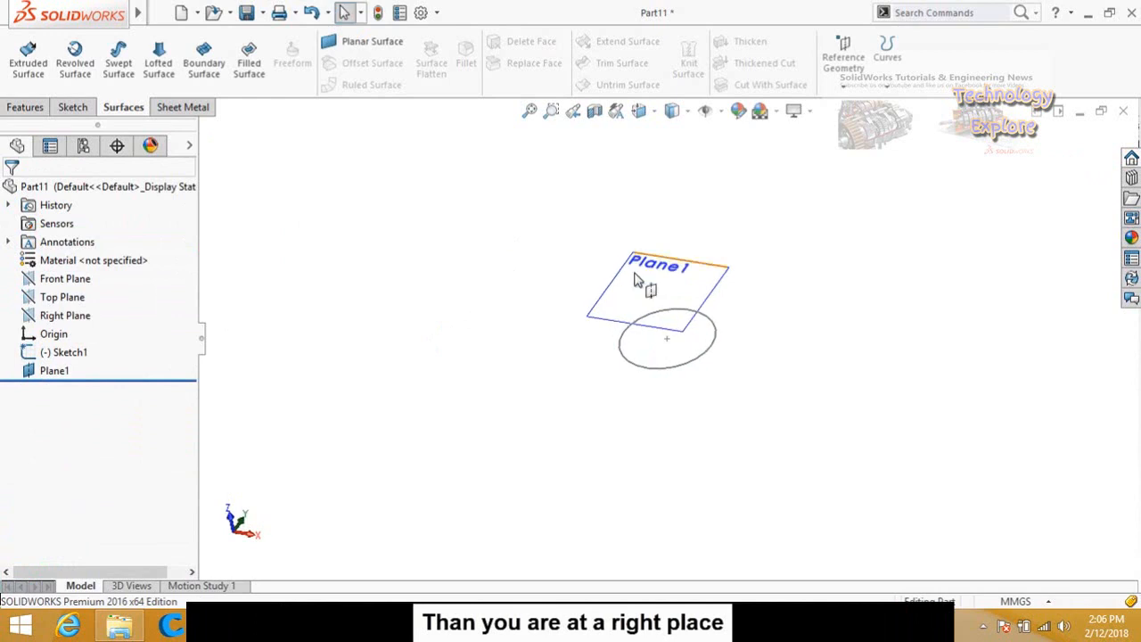
{"action": "left_click", "coordinate": [688, 321]}
{"action": "left_click", "coordinate": [699, 223]}
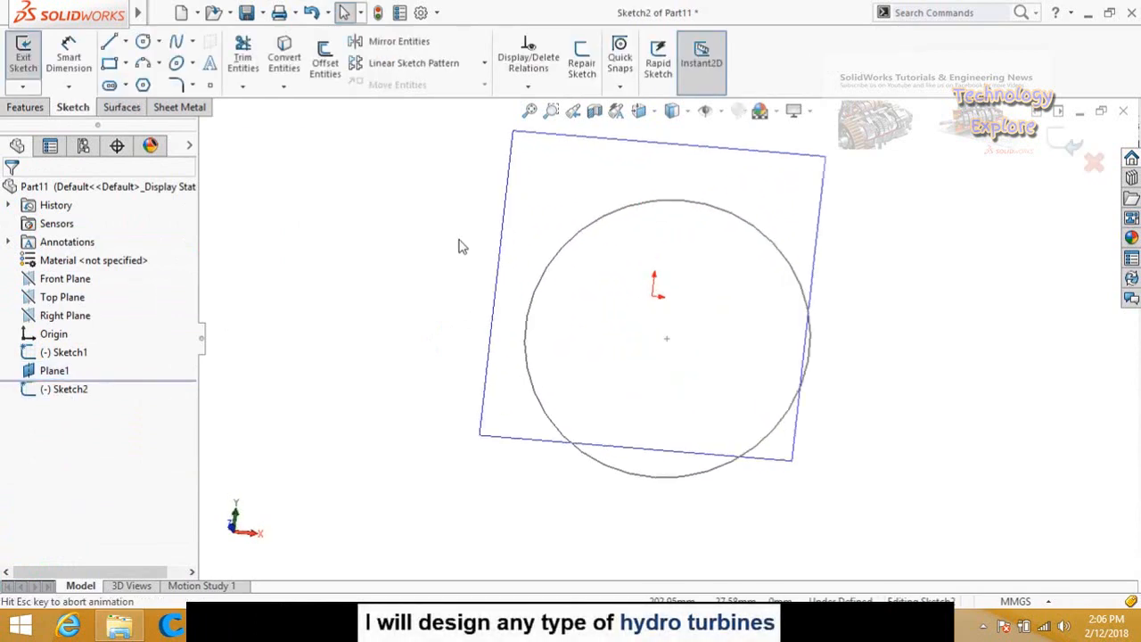
{"action": "left_click", "coordinate": [110, 64]}
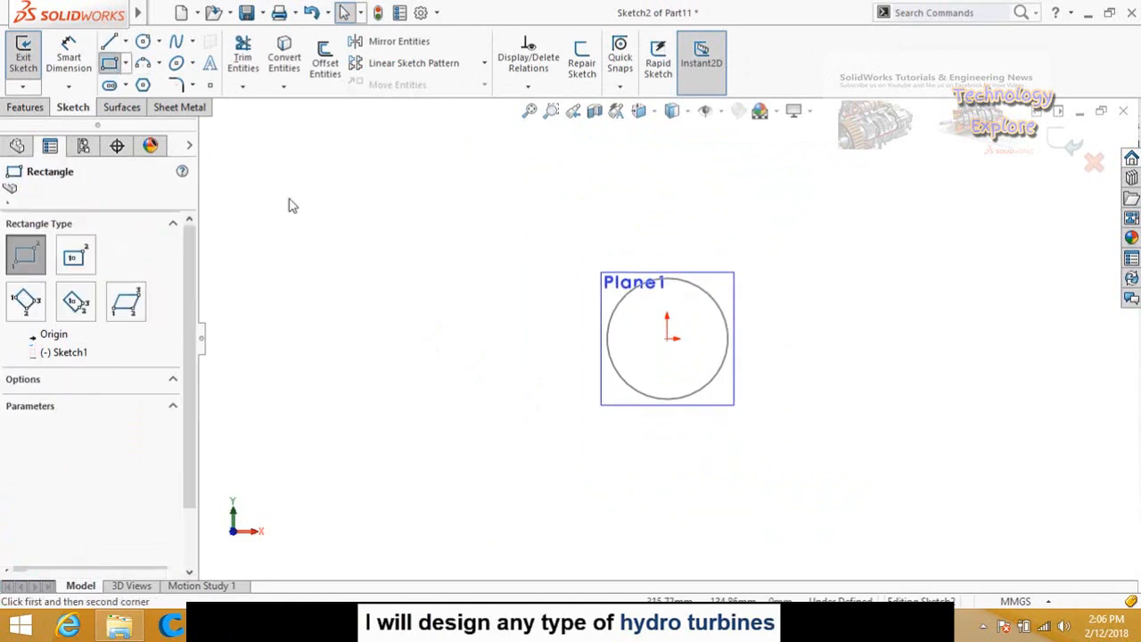
{"action": "left_click", "coordinate": [575, 239]}
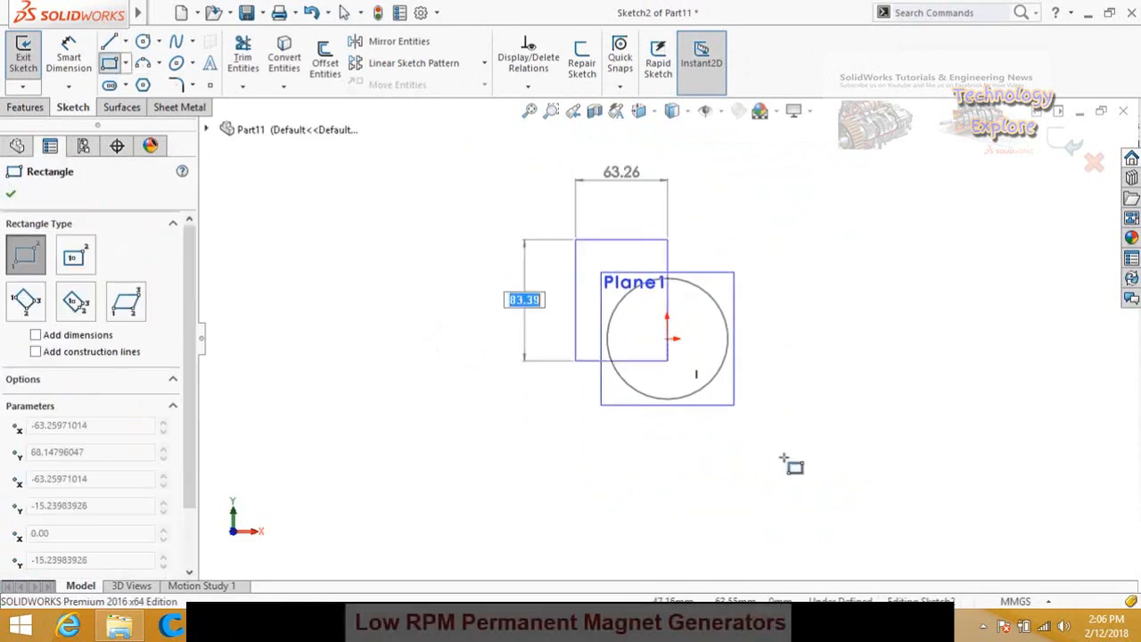
{"action": "left_click", "coordinate": [754, 429]}
{"action": "key", "text": "Escape"}
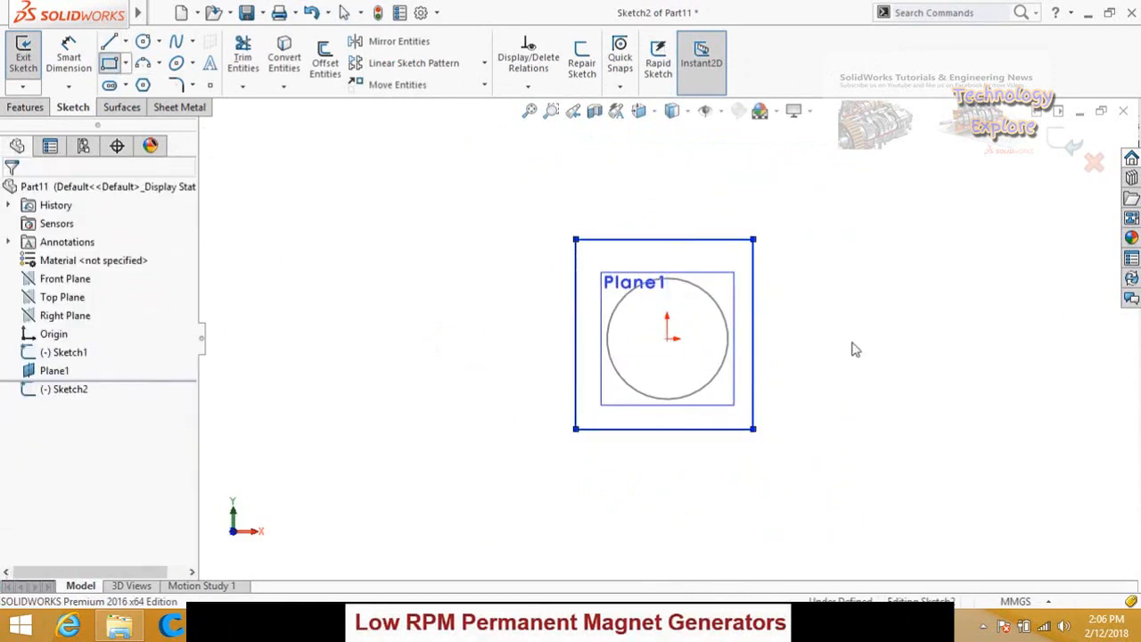
{"action": "left_click", "coordinate": [1066, 145]}
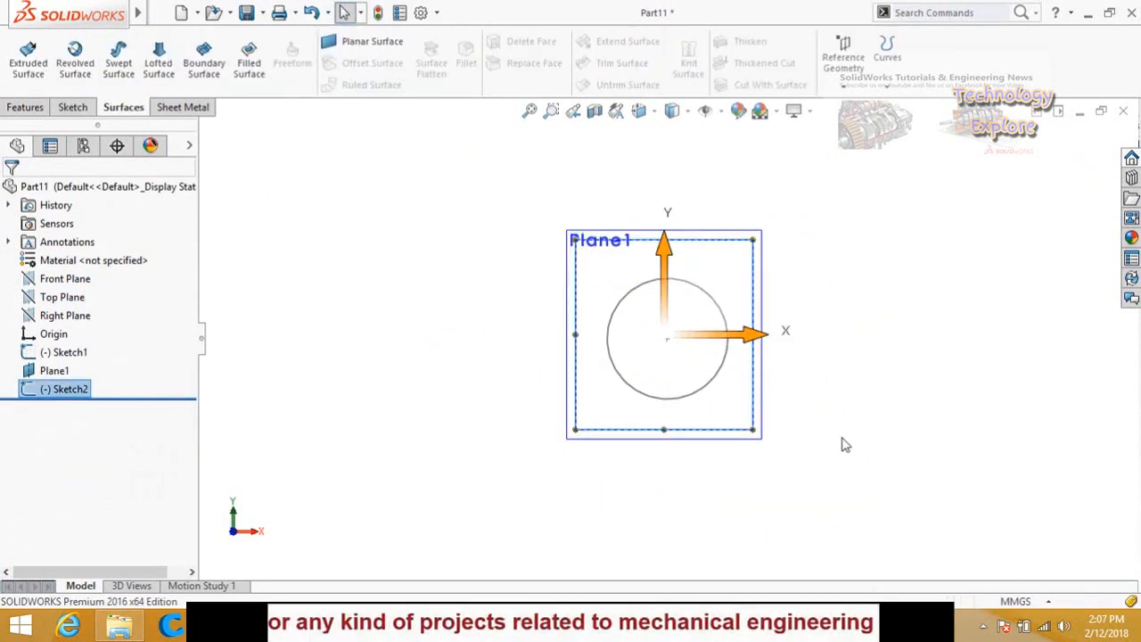
Hide the offset reference plane, leaving the circle and rectangle sketches shown
{"action": "mouse_move", "coordinate": [820, 345]}
{"action": "middle_mouse_down"}
{"action": "mouse_move", "coordinate": [794, 312]}
{"action": "mouse_move", "coordinate": [759, 331]}
{"action": "mouse_move", "coordinate": [790, 368]}
{"action": "middle_mouse_up"}
{"action": "left_click", "coordinate": [734, 287]}
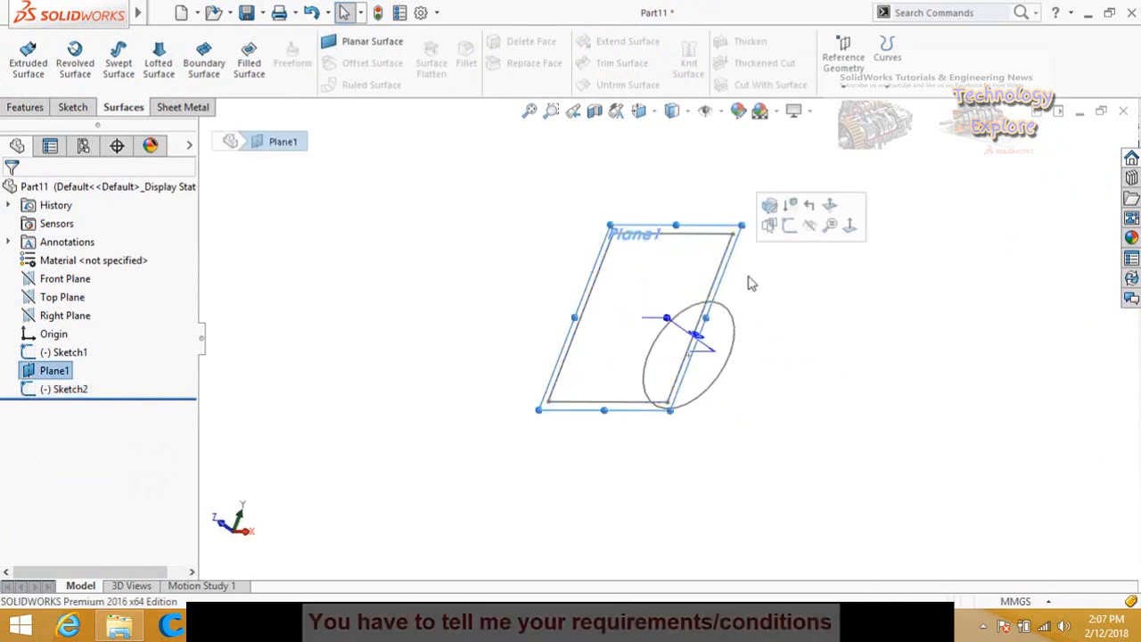
{"action": "left_click", "coordinate": [809, 226]}
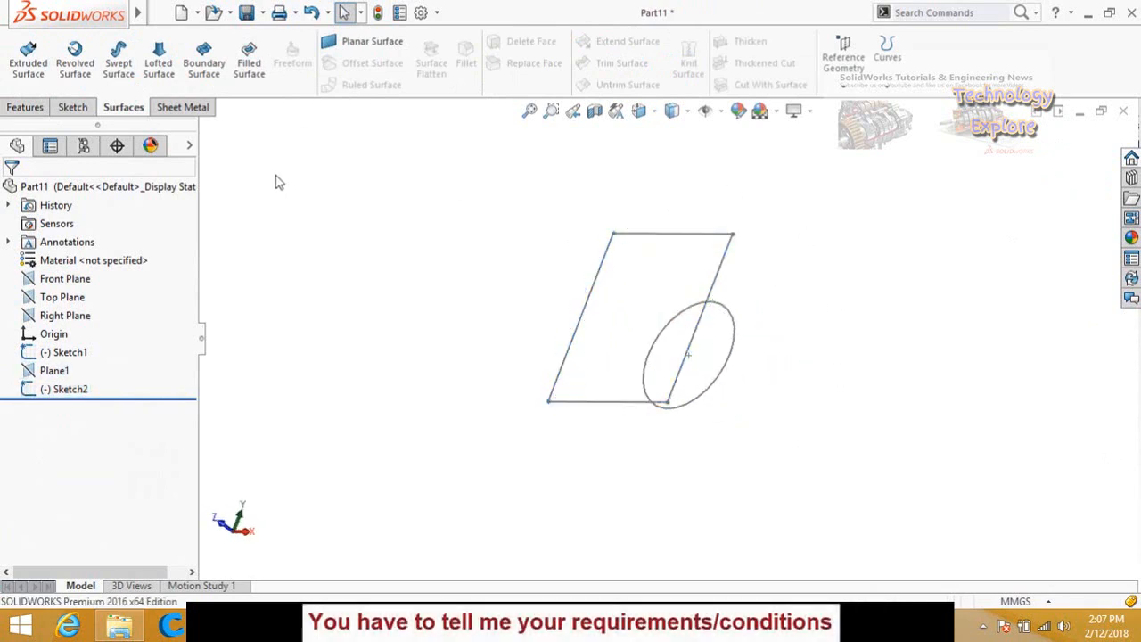
Create a lofted surface using the circle and the rectangle sketches as profiles
{"action": "left_click", "coordinate": [157, 64]}
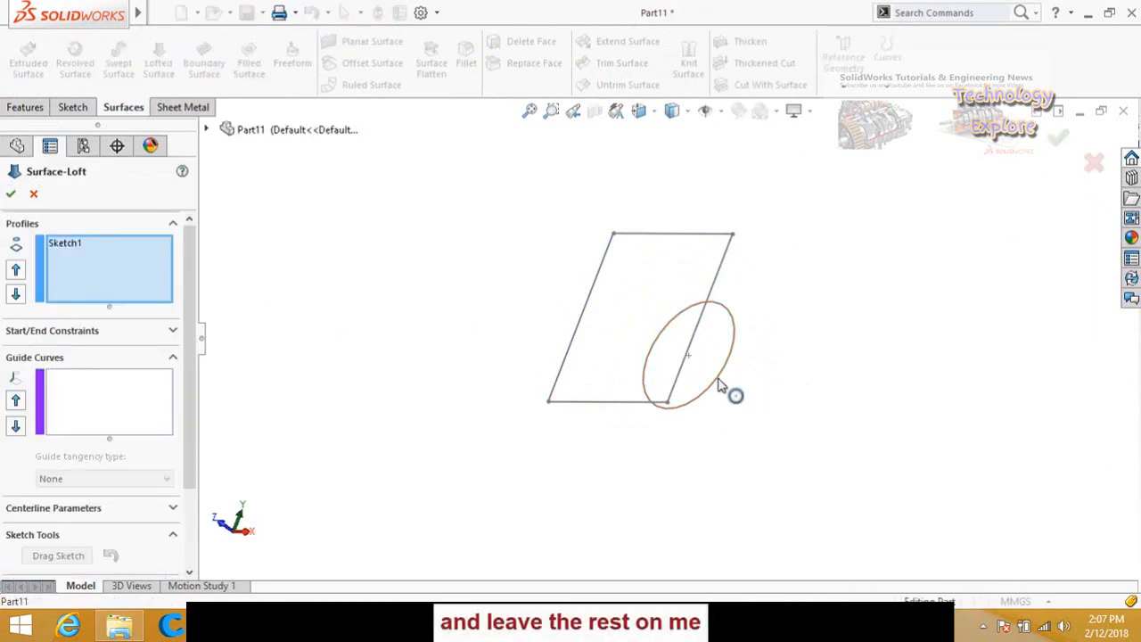
{"action": "left_click", "coordinate": [727, 271]}
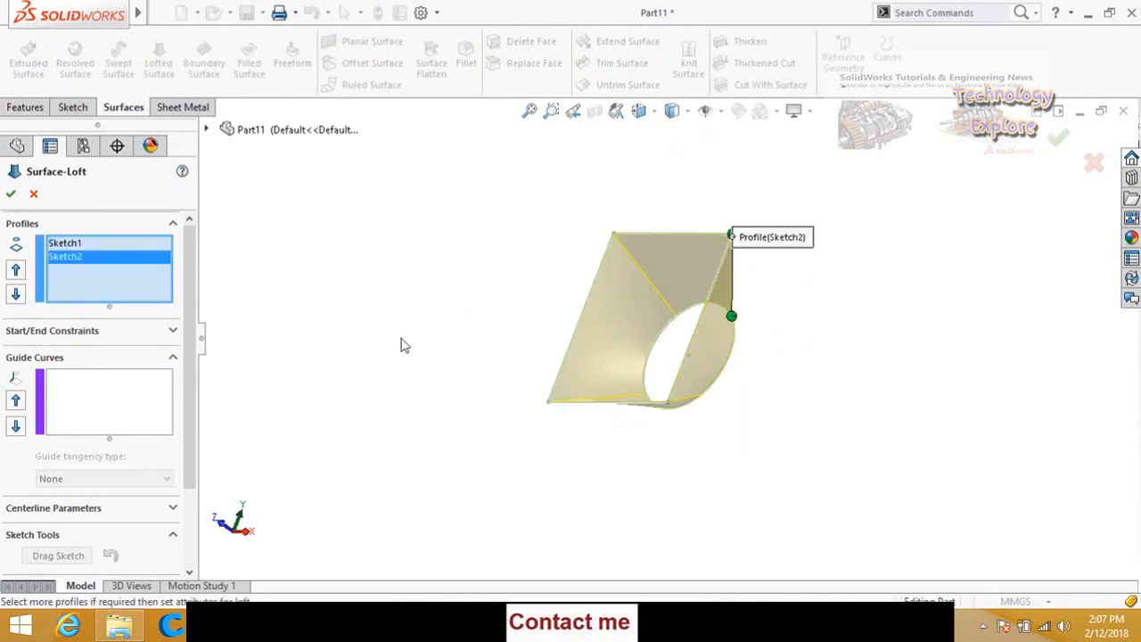
{"action": "middle_click_drag", "start_coordinate": [467, 291], "coordinate": [445, 323]}
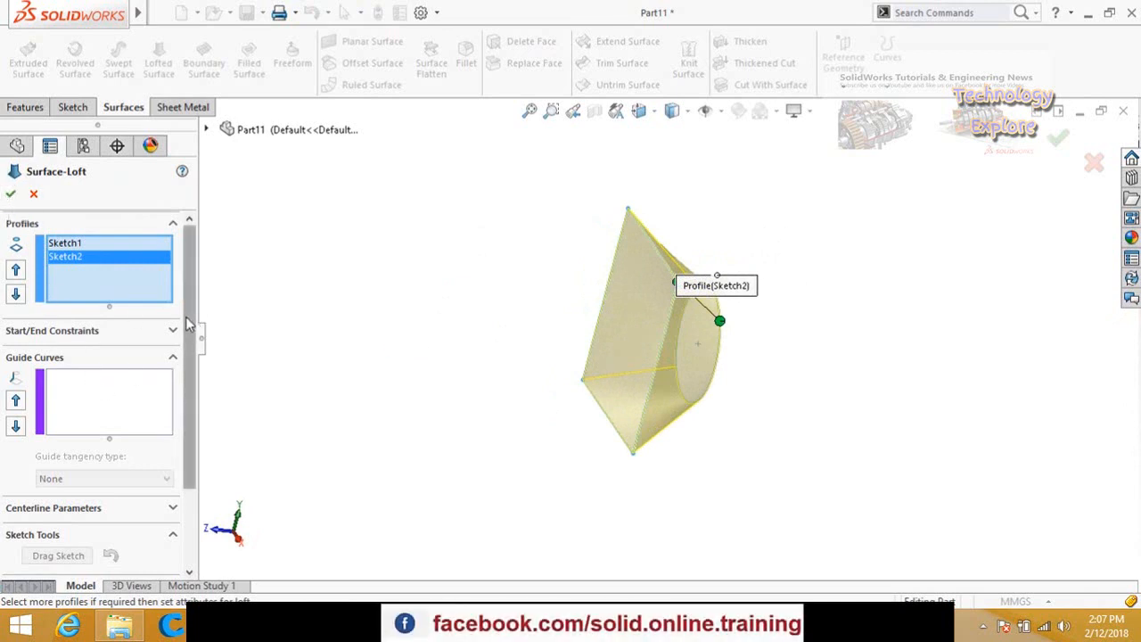
{"action": "mouse_move", "coordinate": [186, 317]}
{"action": "left_mouse_down"}
{"action": "mouse_move", "coordinate": [196, 431]}
{"action": "mouse_move", "coordinate": [196, 287]}
{"action": "left_mouse_up"}
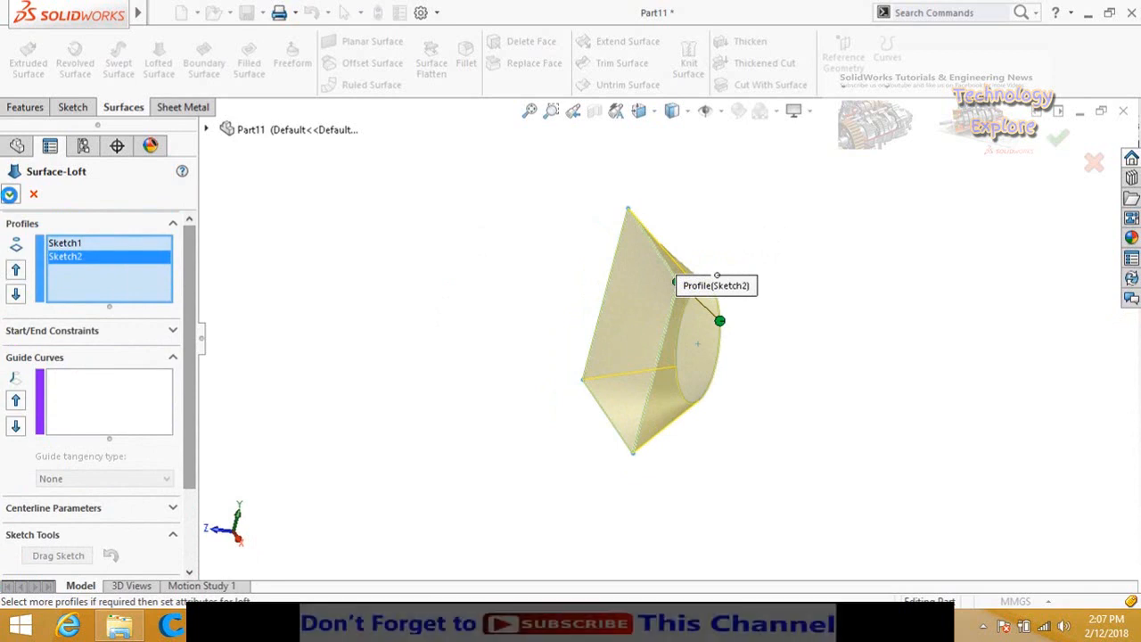
{"action": "left_click", "coordinate": [9, 194]}
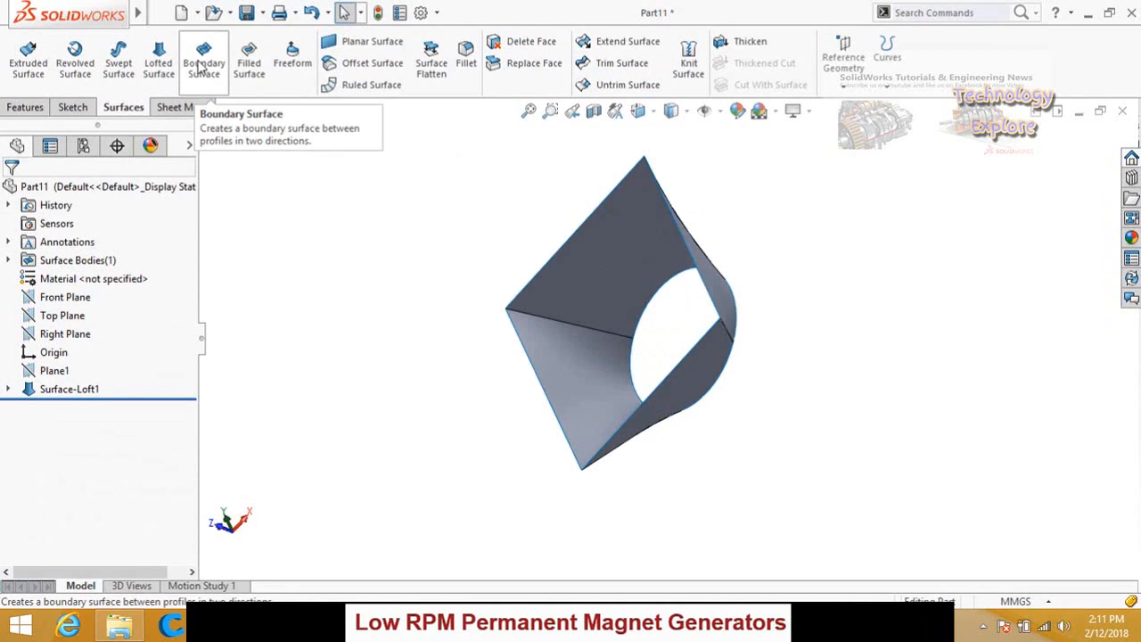
Start a boundary surface using two adjacent edges of the loft's rectangular opening as the Direction 1 curves
{"action": "middle_click_drag", "start_coordinate": [342, 309], "coordinate": [403, 258]}
{"action": "left_click", "coordinate": [204, 55]}
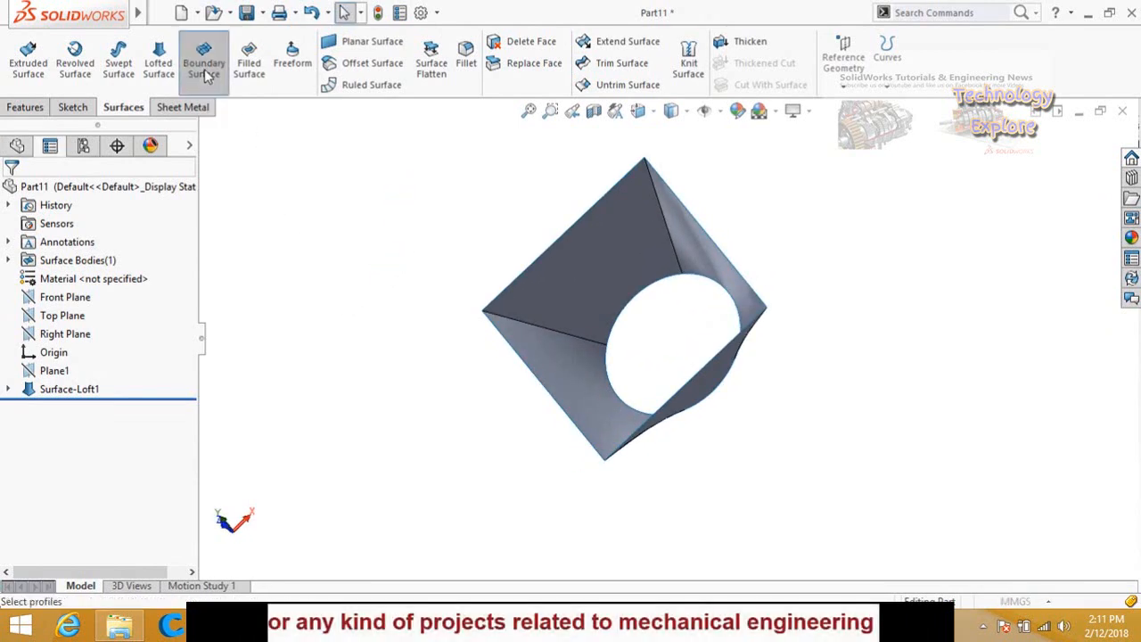
{"action": "middle_click_drag", "start_coordinate": [381, 322], "coordinate": [352, 314]}
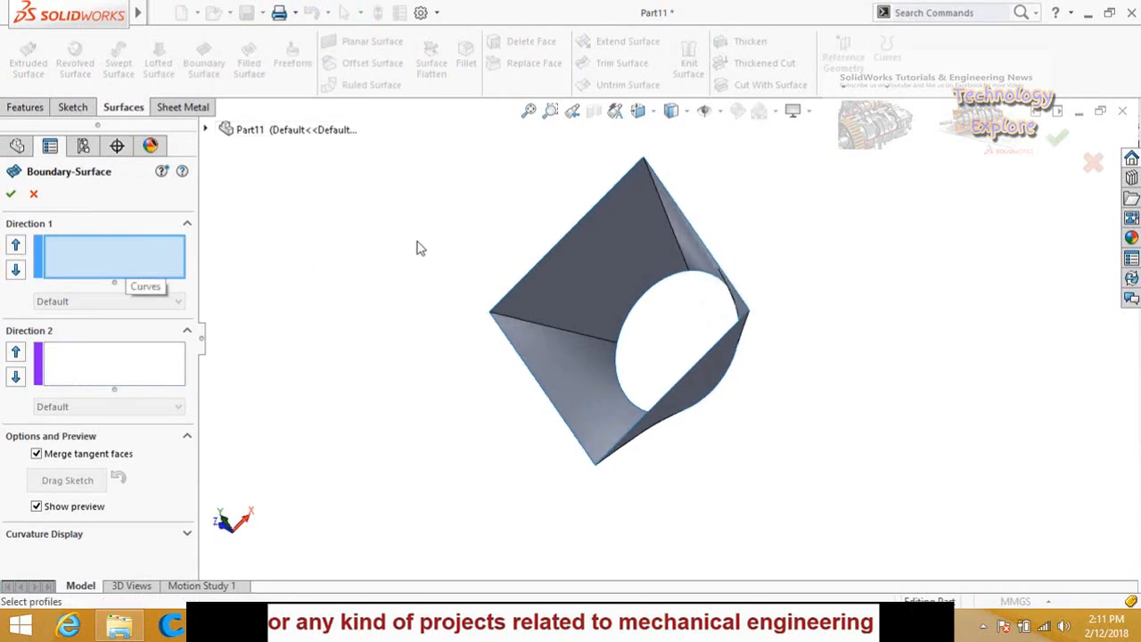
{"action": "left_click", "coordinate": [509, 294]}
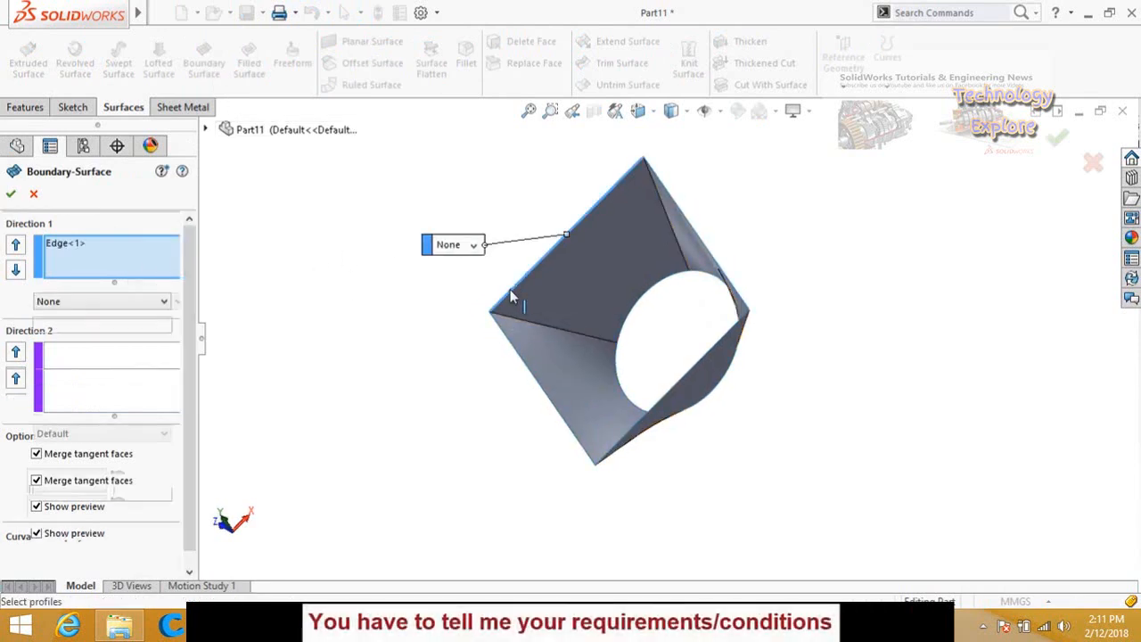
{"action": "left_click", "coordinate": [512, 353]}
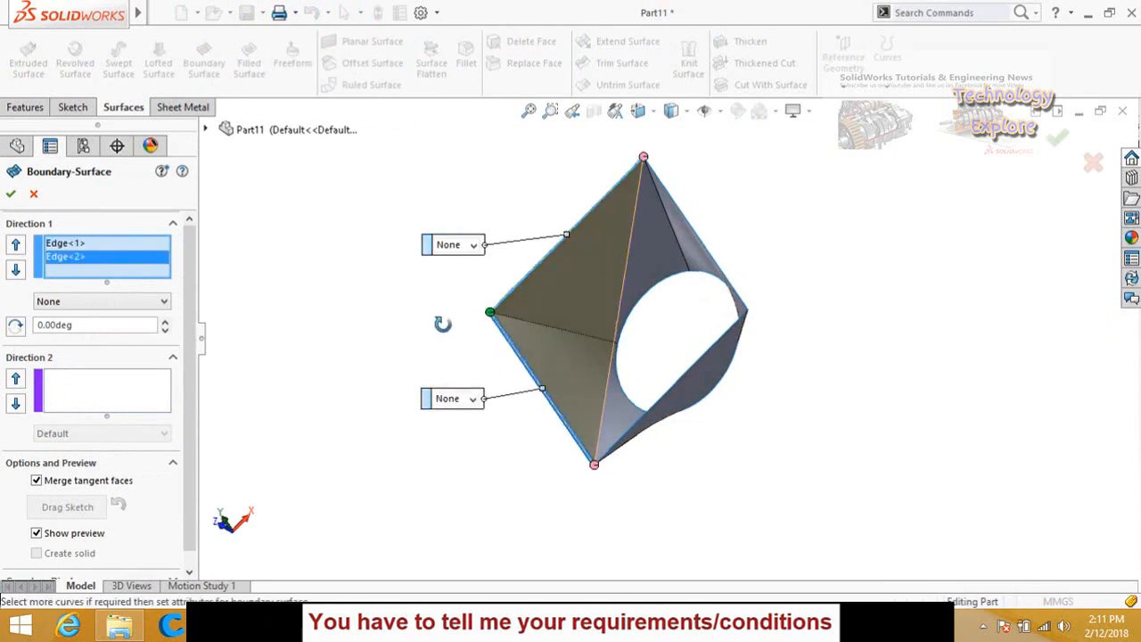
{"action": "mouse_move", "coordinate": [445, 312]}
{"action": "middle_mouse_down"}
{"action": "mouse_move", "coordinate": [424, 280]}
{"action": "mouse_move", "coordinate": [407, 283]}
{"action": "mouse_move", "coordinate": [448, 308]}
{"action": "middle_mouse_up"}
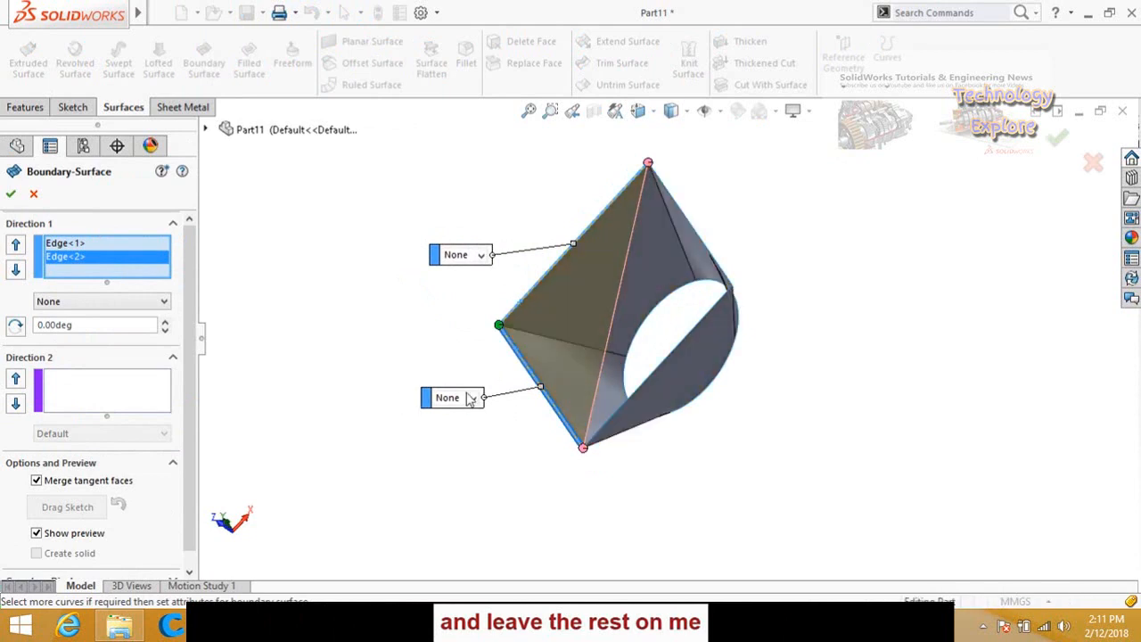
Set the tangency condition of both Direction 1 edges to Tangency To Face
{"action": "left_click", "coordinate": [480, 256]}
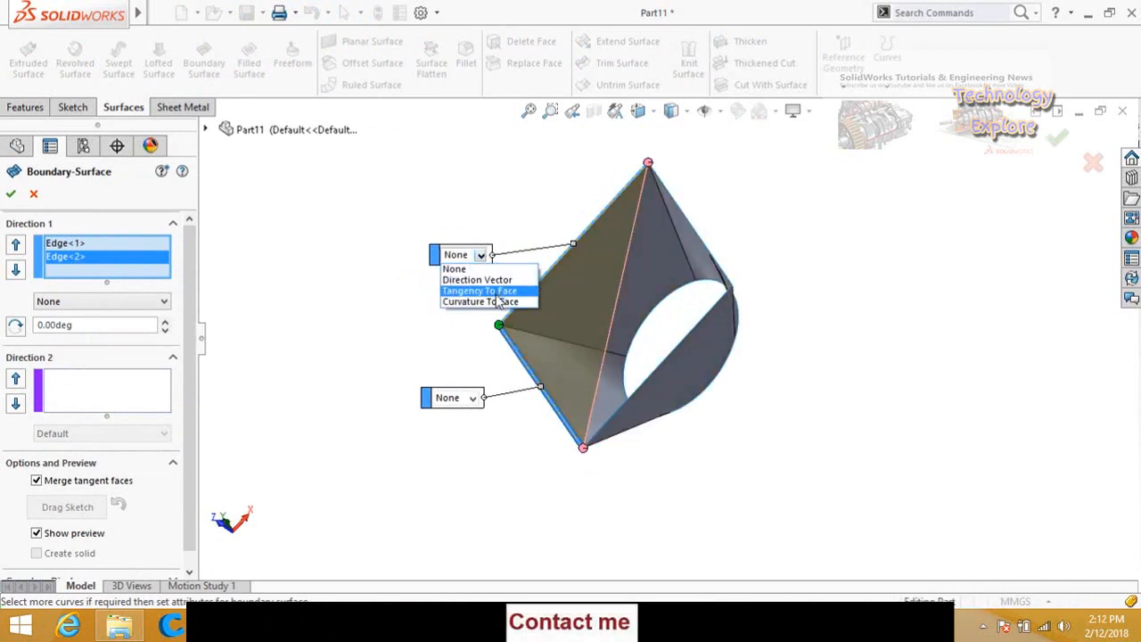
{"action": "left_click", "coordinate": [495, 292]}
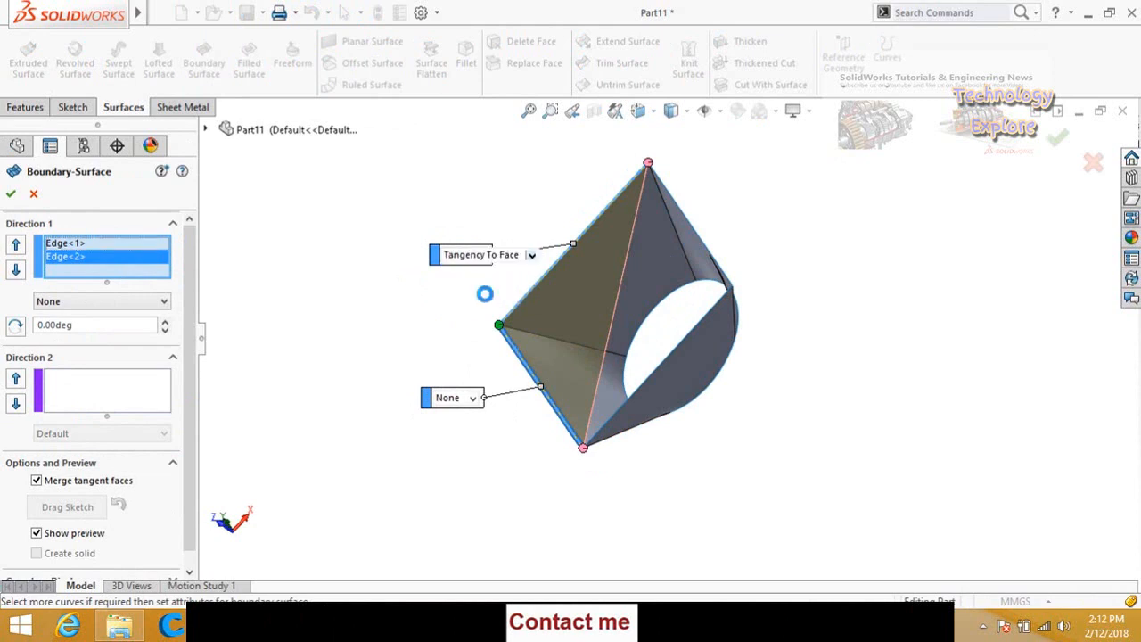
{"action": "middle_click_drag", "start_coordinate": [466, 327], "coordinate": [437, 315]}
{"action": "left_click", "coordinate": [487, 413]}
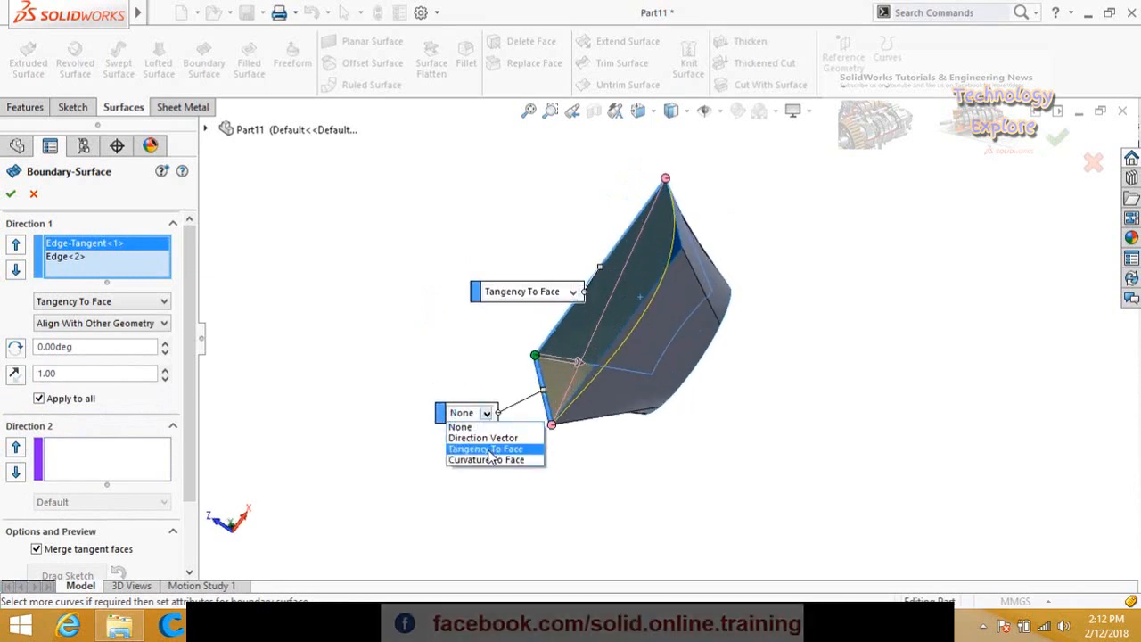
{"action": "left_click", "coordinate": [486, 449]}
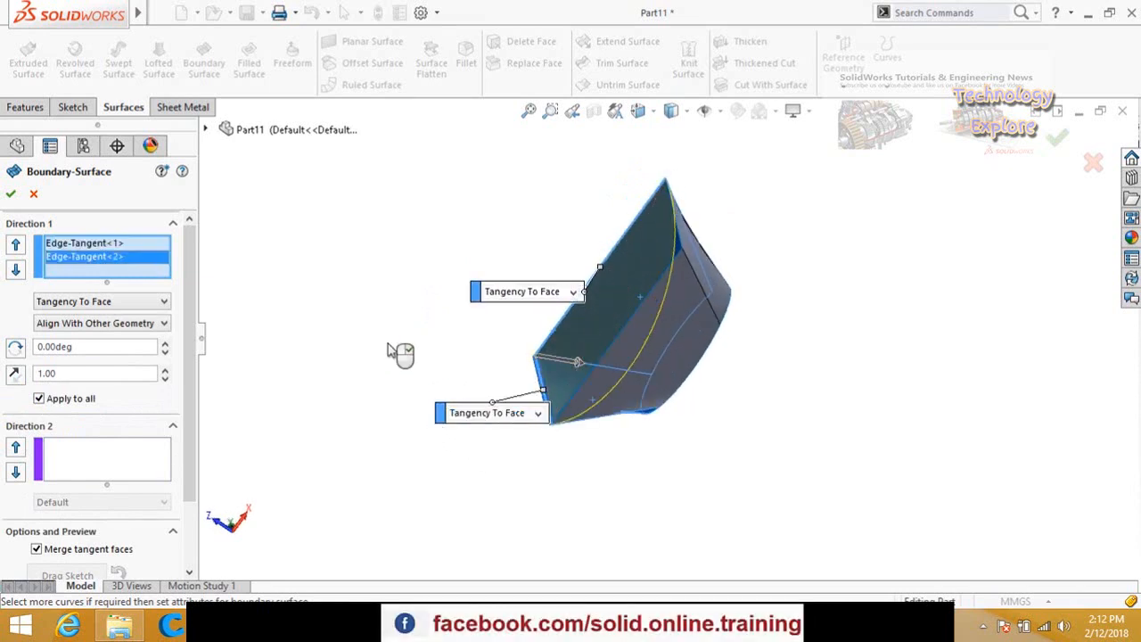
{"action": "middle_click_drag", "start_coordinate": [402, 318], "coordinate": [395, 359]}
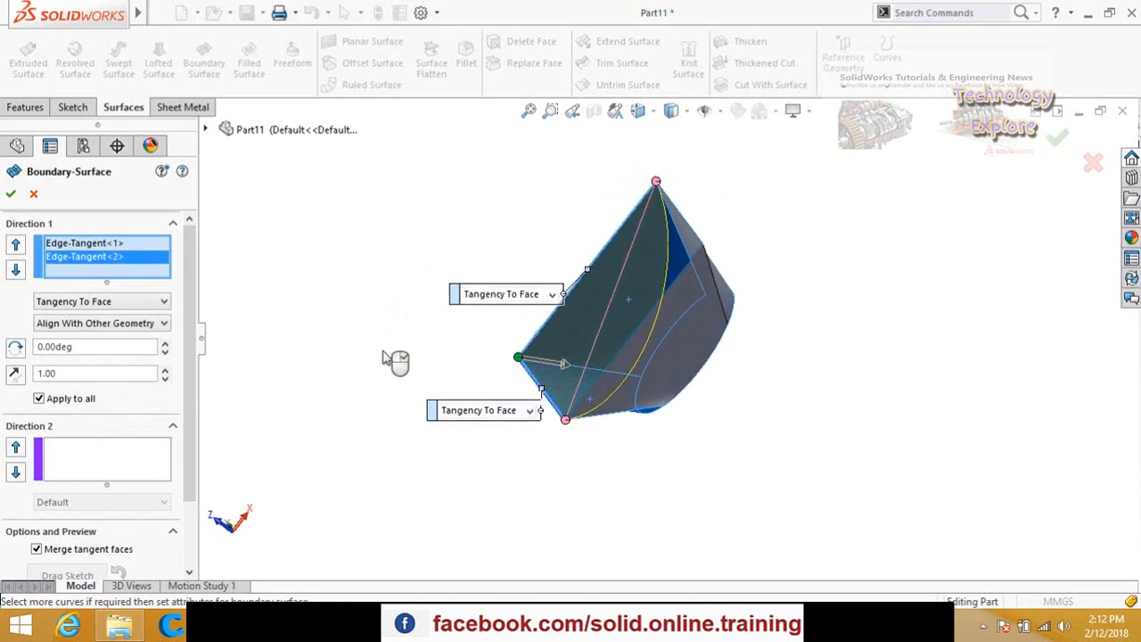
Reverse the tangent direction of both Direction 1 edges of the boundary surface
{"action": "left_click", "coordinate": [14, 377]}
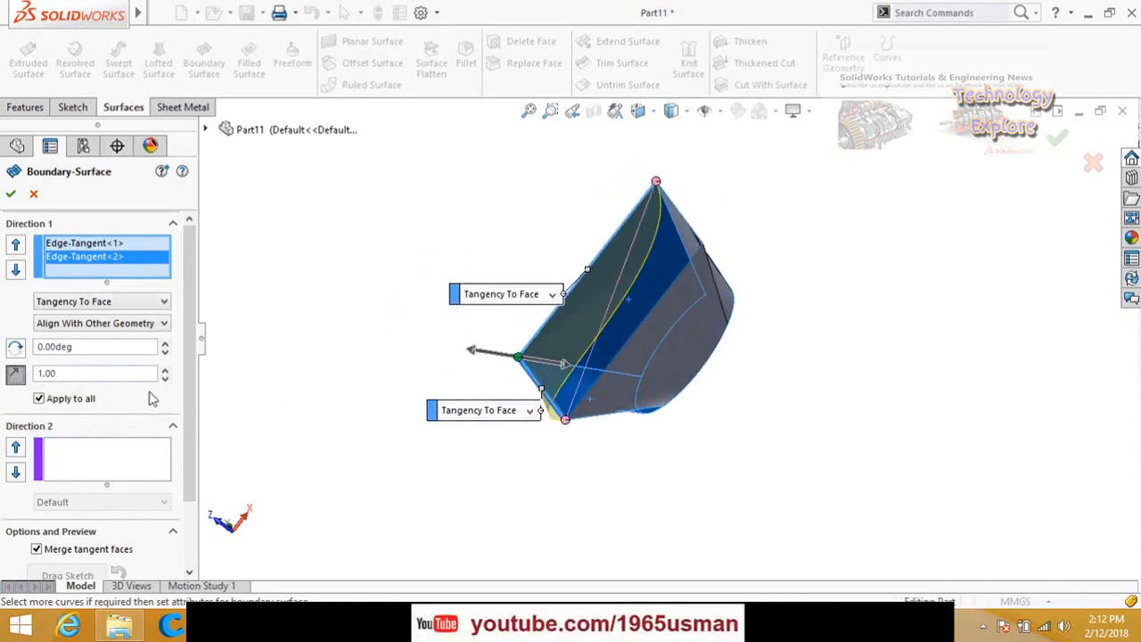
{"action": "left_click", "coordinate": [61, 244]}
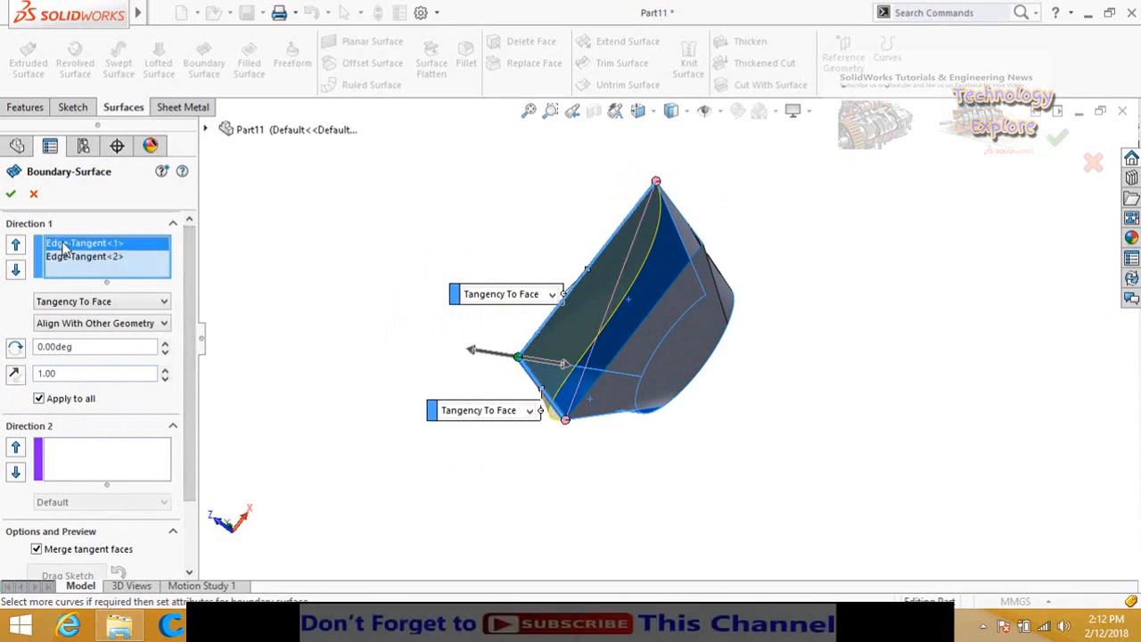
{"action": "left_click", "coordinate": [14, 376]}
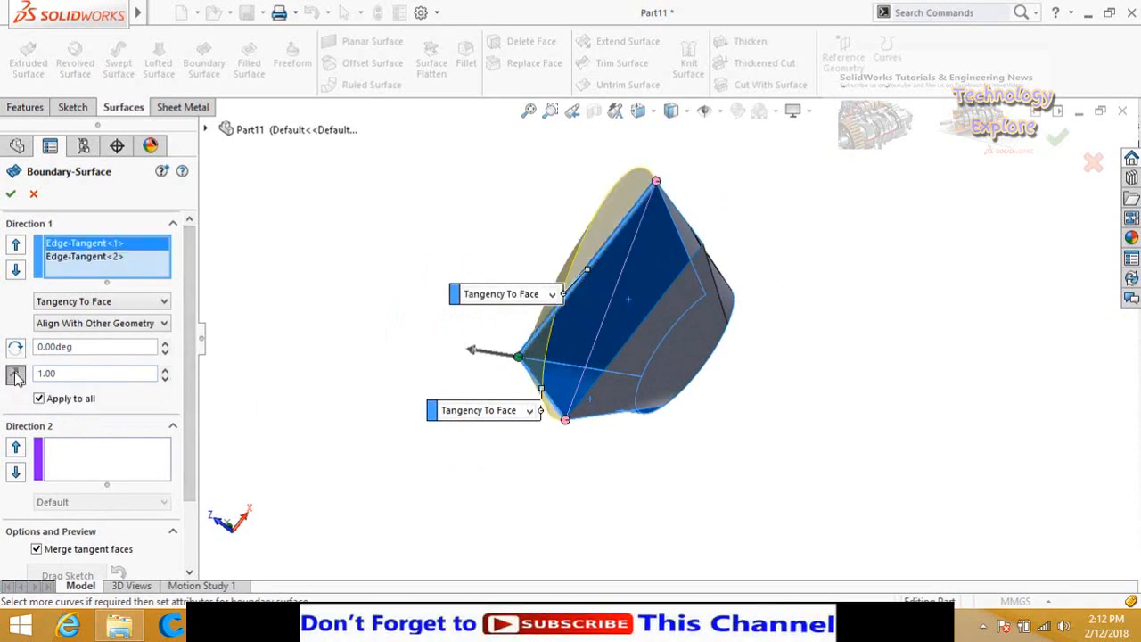
{"action": "middle_click_drag", "start_coordinate": [362, 354], "coordinate": [430, 326]}
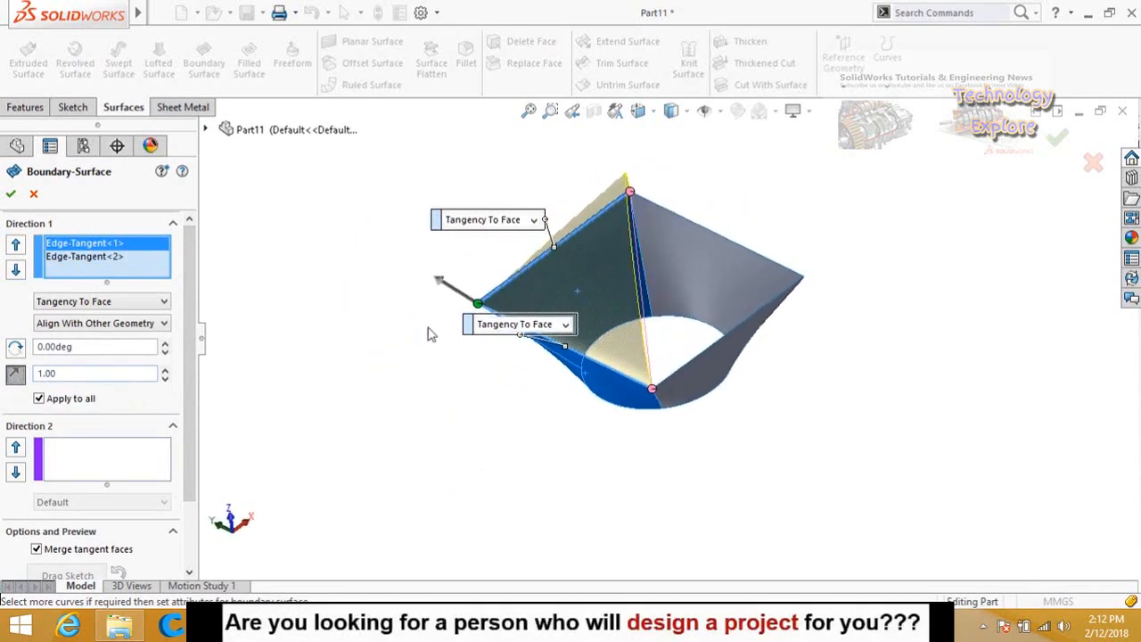
Lengthen the tangent vector of the second Direction 1 edge to about 4.64
{"action": "left_click_drag", "start_coordinate": [435, 279], "coordinate": [393, 255]}
{"action": "middle_click_drag", "start_coordinate": [395, 356], "coordinate": [381, 335]}
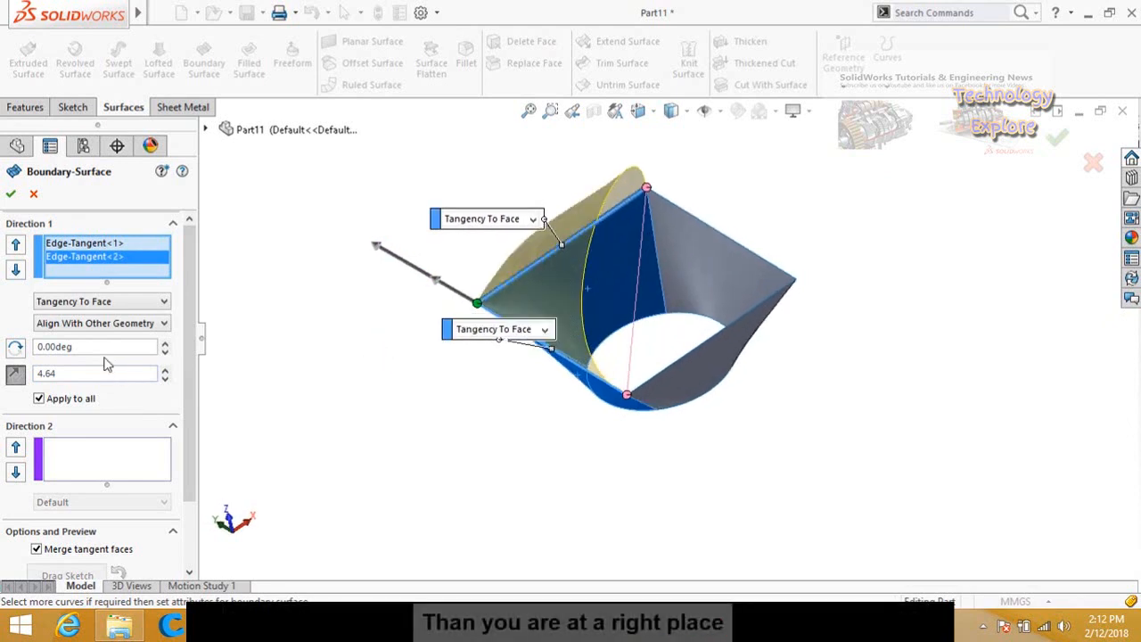
{"action": "mouse_move", "coordinate": [186, 399]}
{"action": "left_mouse_down"}
{"action": "mouse_move", "coordinate": [189, 491]}
{"action": "mouse_move", "coordinate": [187, 399]}
{"action": "left_mouse_up"}
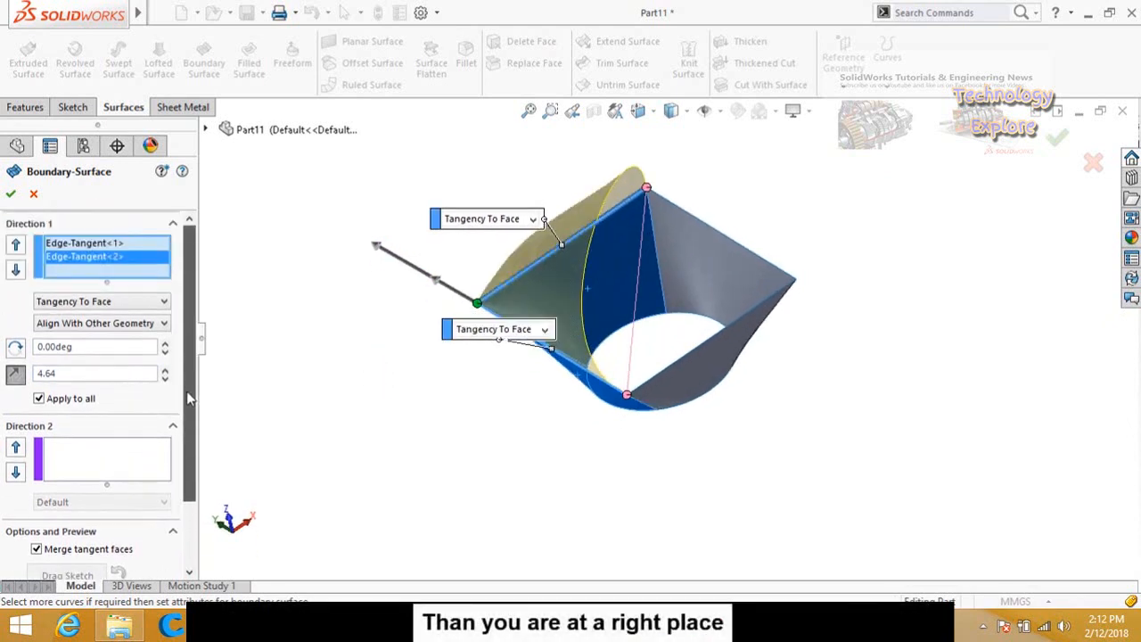
Complete the boundary surface between the two Direction 1 edges of the loft and inspect the result
{"action": "left_click", "coordinate": [10, 198]}
{"action": "middle_click_drag", "start_coordinate": [415, 229], "coordinate": [364, 233]}
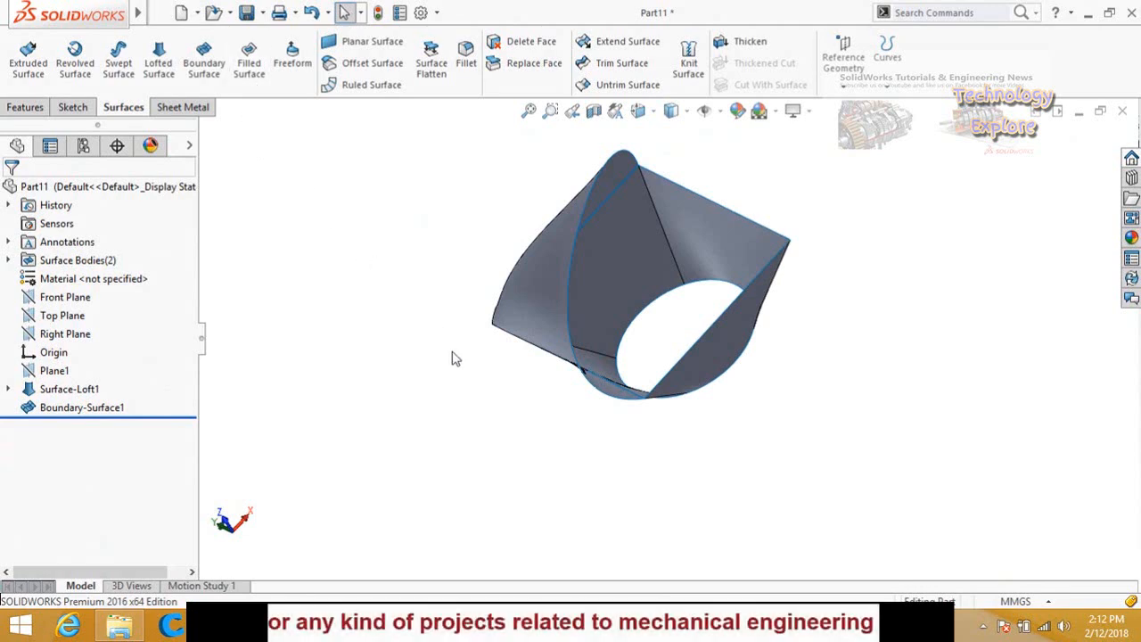
{"action": "middle_click_drag", "start_coordinate": [534, 415], "coordinate": [728, 379]}
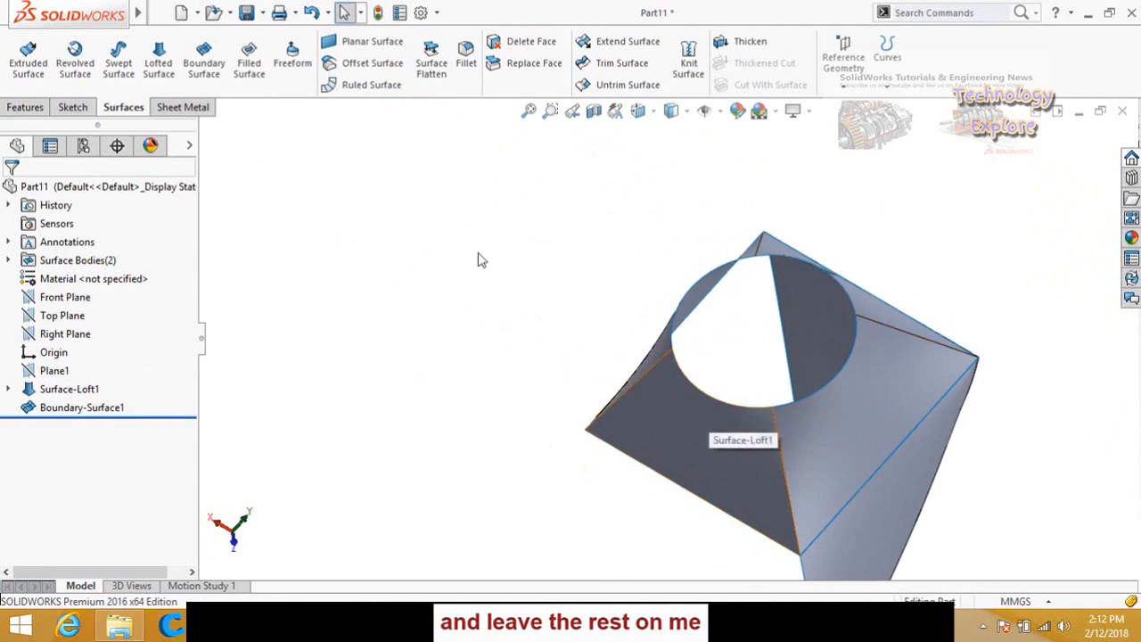
Close the loft's circular opening with a filled surface bounded by its four rim edges, using the Contact edge setting
{"action": "left_click", "coordinate": [249, 64]}
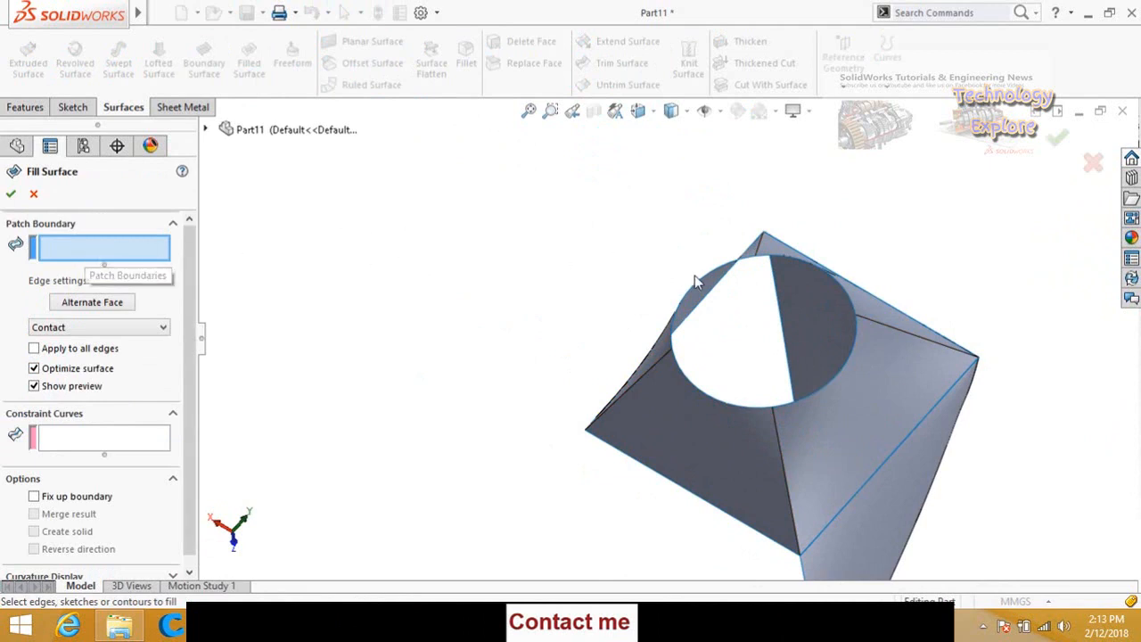
{"action": "left_click", "coordinate": [701, 296]}
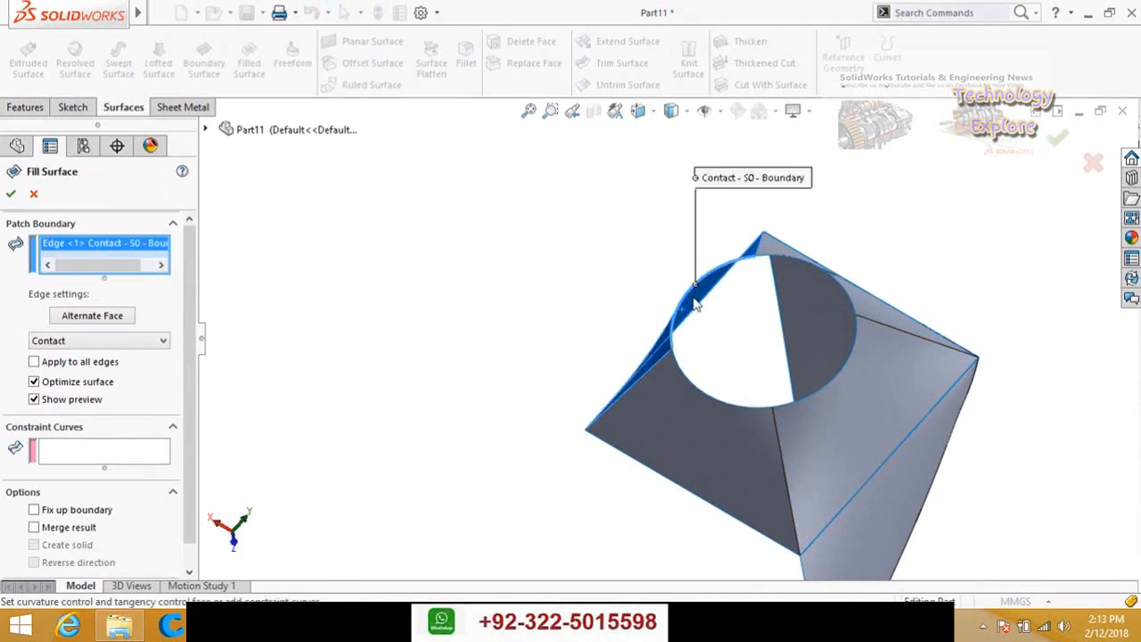
{"action": "left_click", "coordinate": [693, 390]}
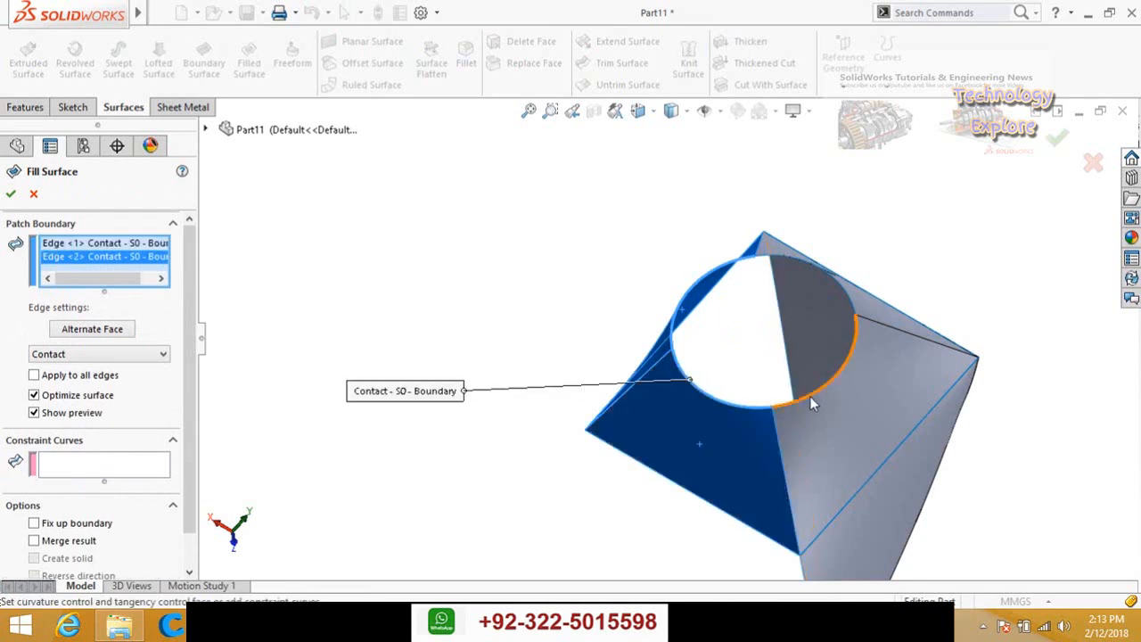
{"action": "left_click", "coordinate": [810, 395]}
{"action": "left_click", "coordinate": [818, 272]}
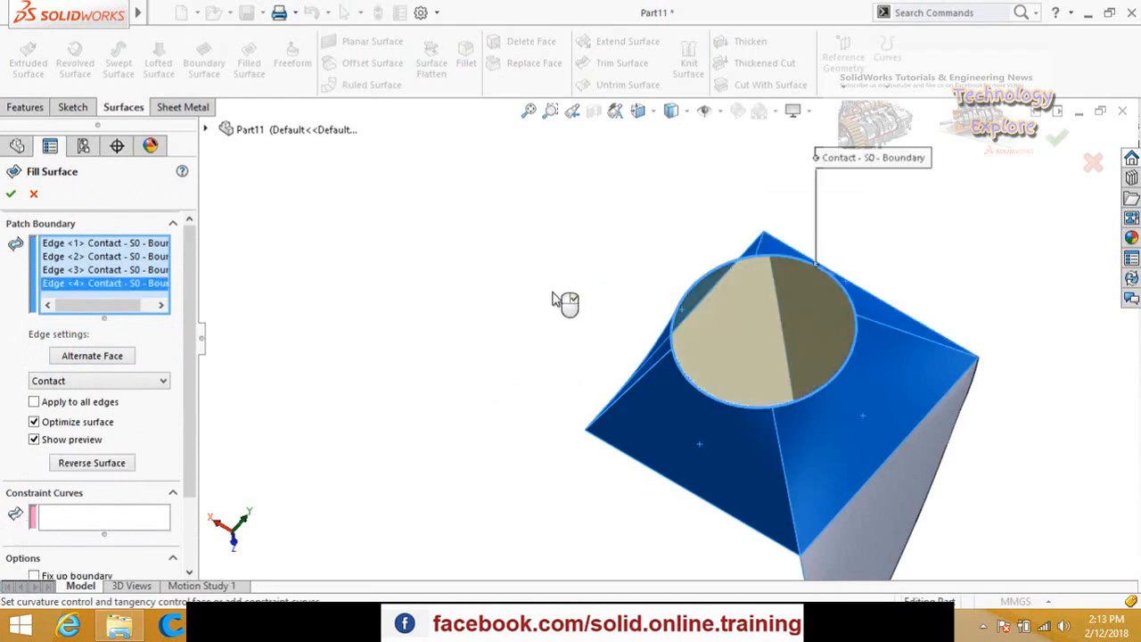
{"action": "middle_click_drag", "start_coordinate": [565, 333], "coordinate": [526, 285]}
{"action": "left_click_drag", "start_coordinate": [186, 364], "coordinate": [190, 475]}
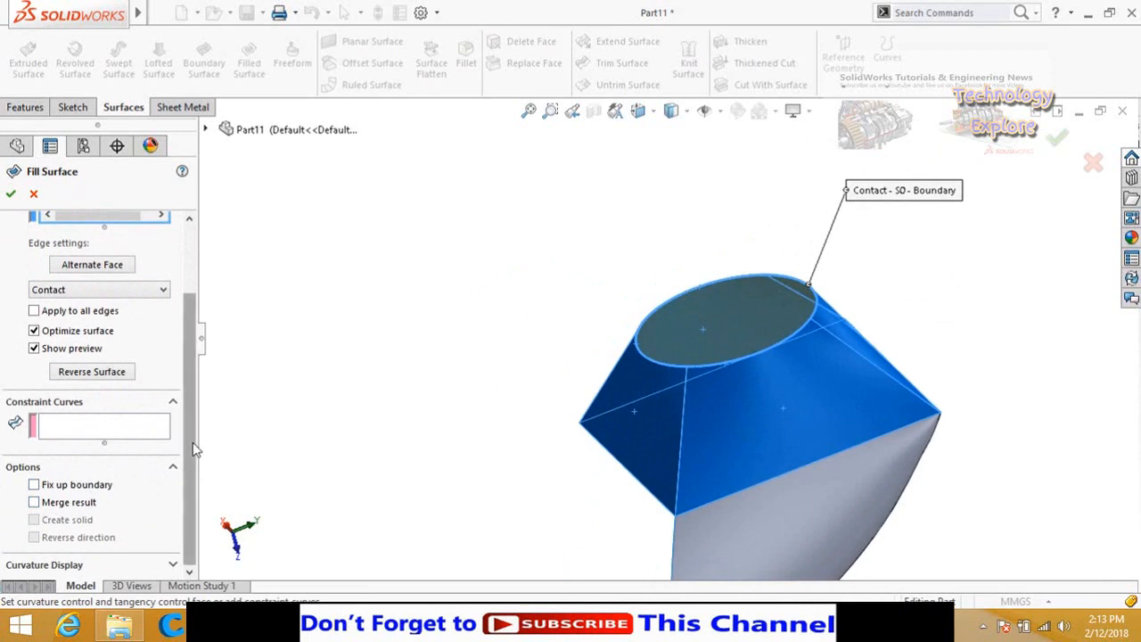
{"action": "left_click_drag", "start_coordinate": [191, 444], "coordinate": [187, 384]}
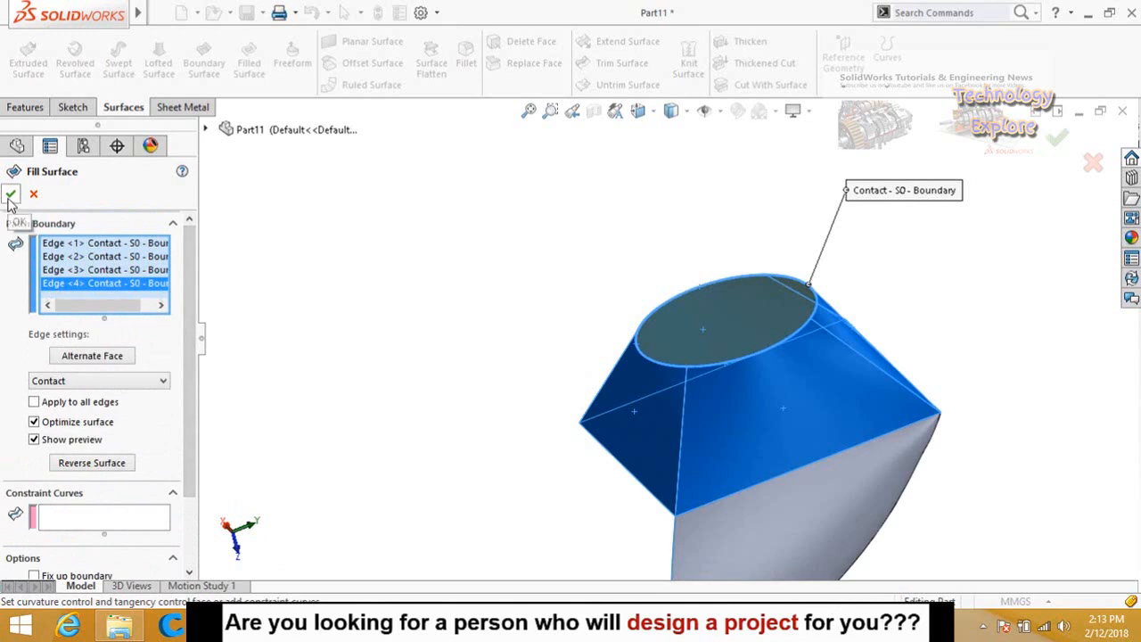
{"action": "left_click", "coordinate": [10, 196]}
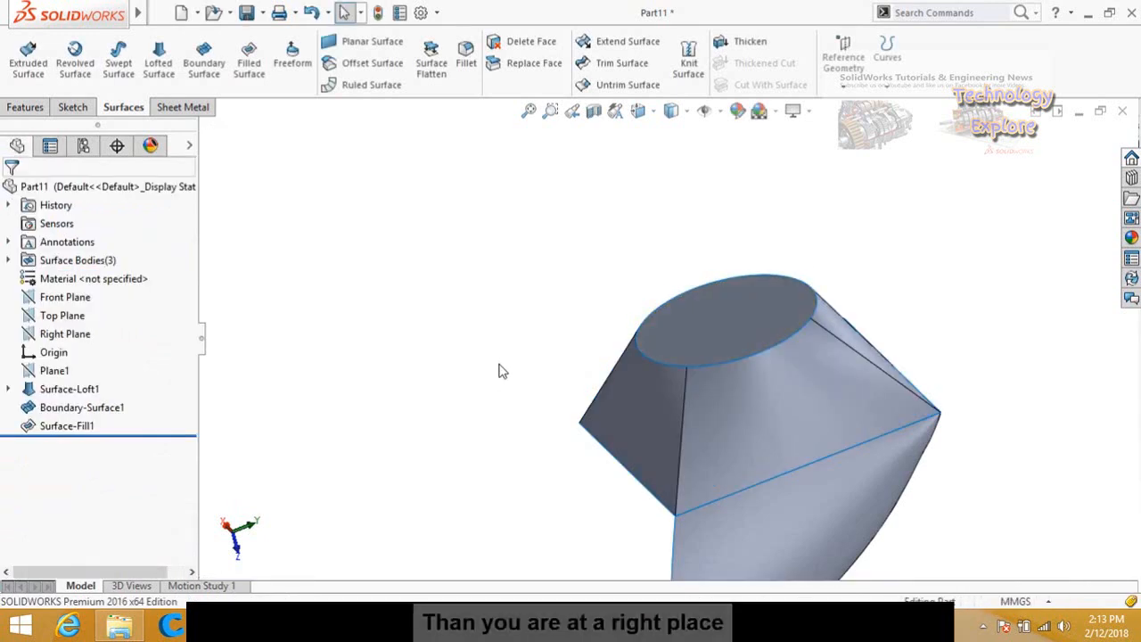
Start a Freeform on the filled circular face, keeping the Contact continuity along its boundaries
{"action": "middle_click_drag", "start_coordinate": [535, 435], "coordinate": [340, 158]}
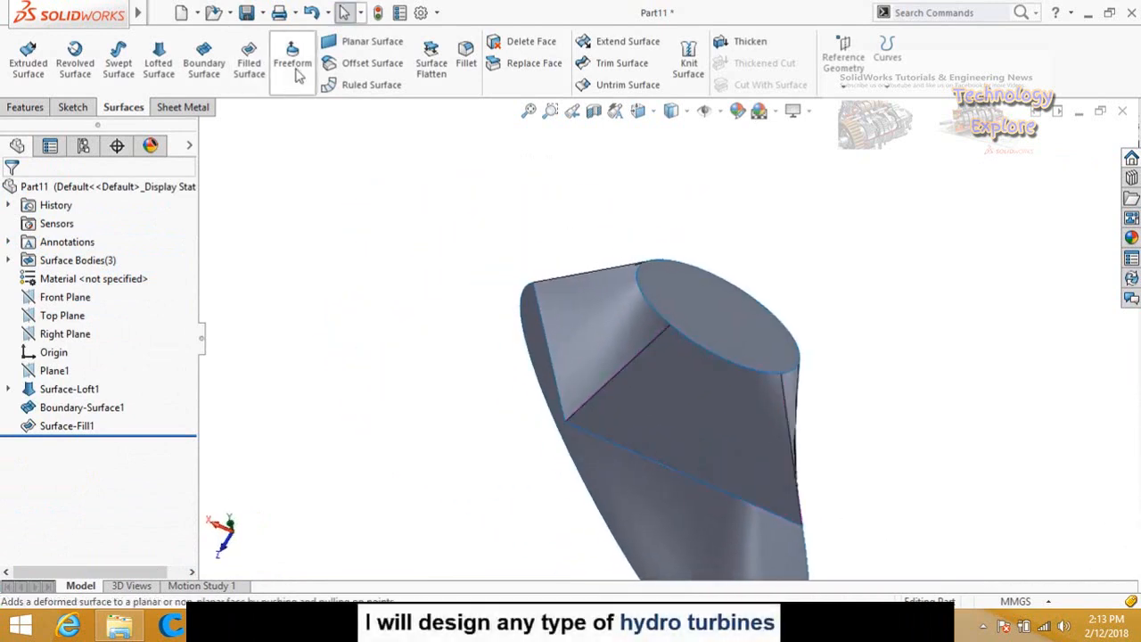
{"action": "middle_click_drag", "start_coordinate": [443, 343], "coordinate": [415, 312]}
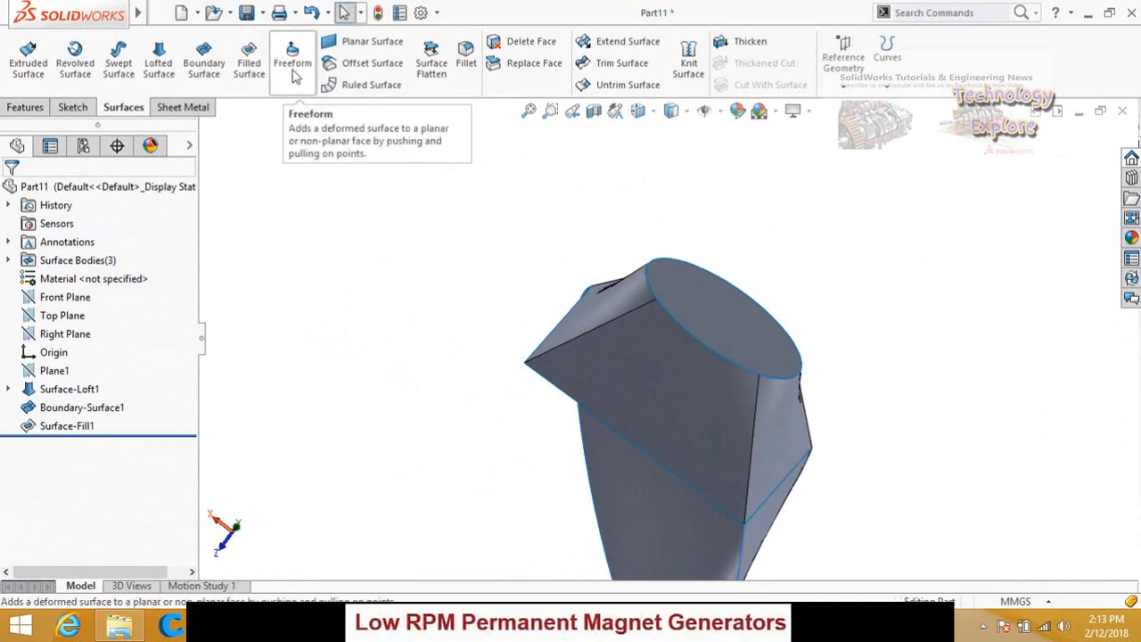
{"action": "left_click", "coordinate": [293, 70]}
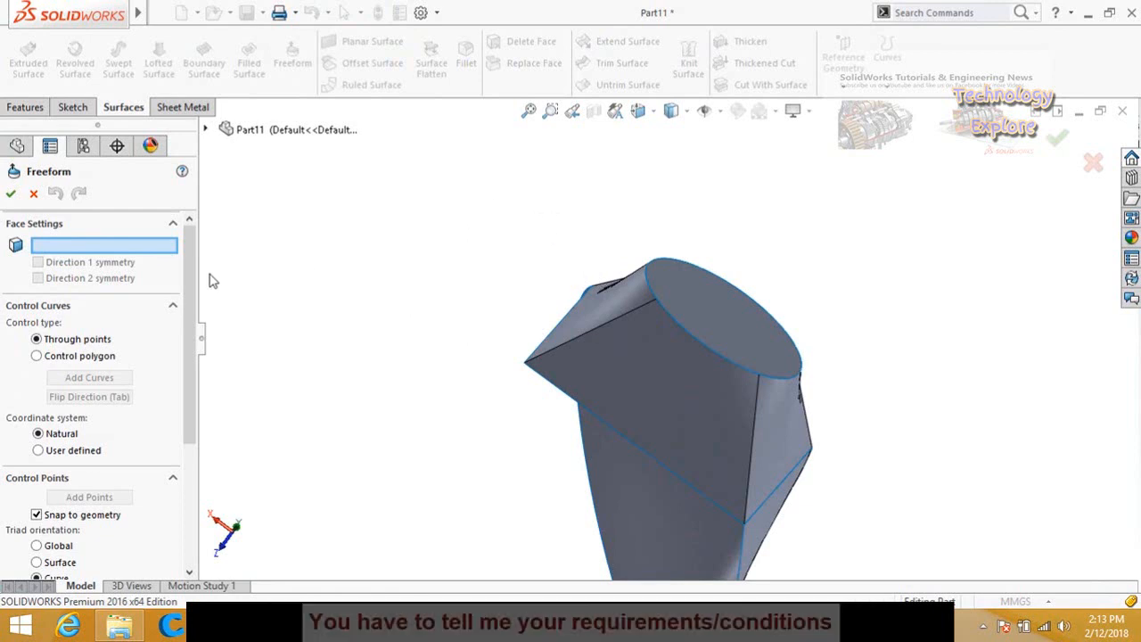
{"action": "left_click", "coordinate": [694, 318]}
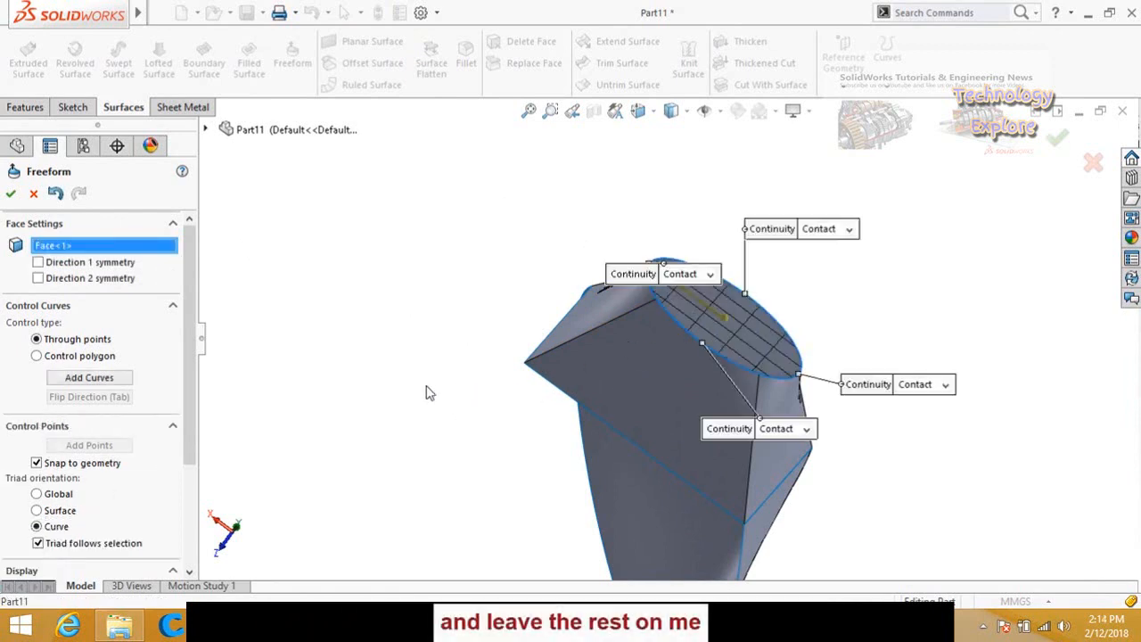
{"action": "middle_click_drag", "start_coordinate": [410, 427], "coordinate": [374, 357]}
{"action": "scroll", "coordinate": [187, 292], "scroll_direction": "down", "scroll_amount": 1}
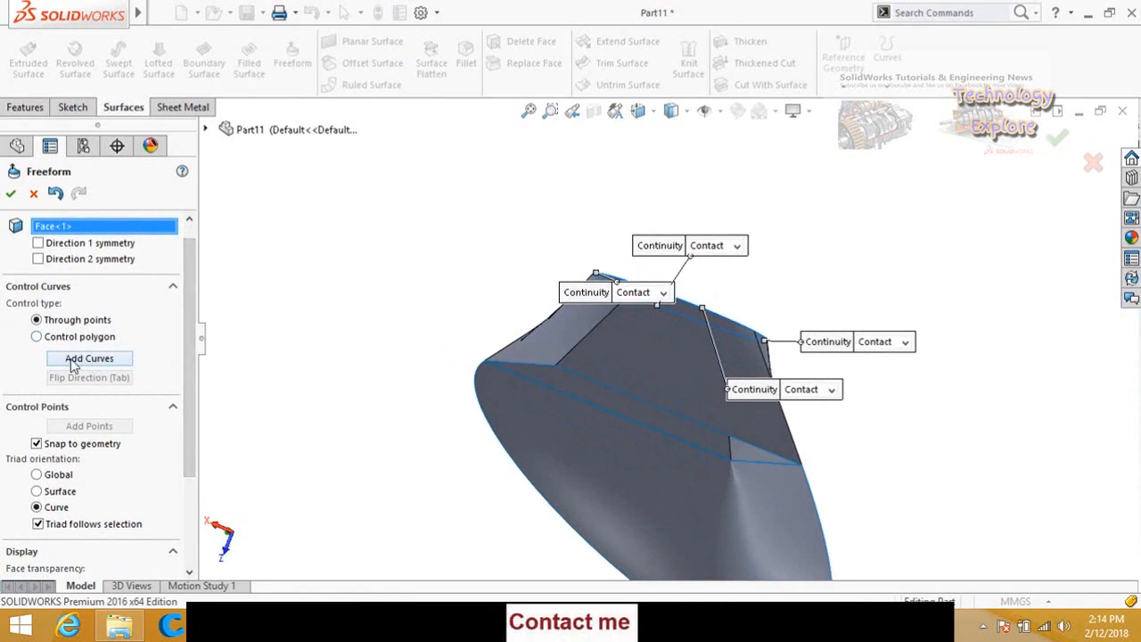
Add a control curve across the circular face and place two control points along it
{"action": "left_click", "coordinate": [75, 360]}
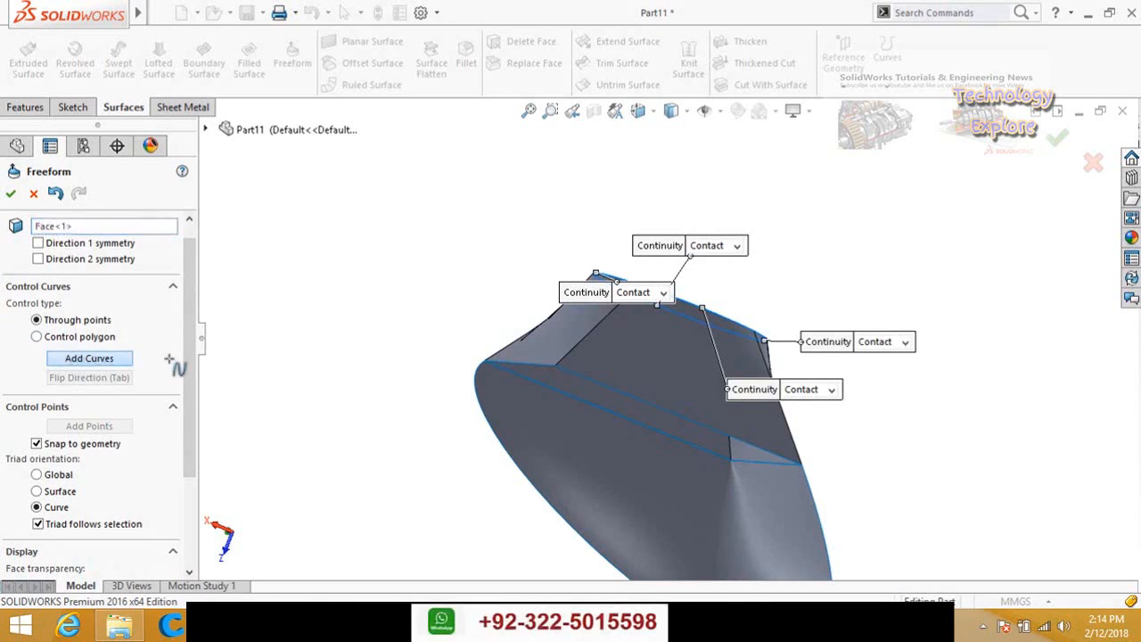
{"action": "middle_click_drag", "start_coordinate": [475, 198], "coordinate": [448, 319]}
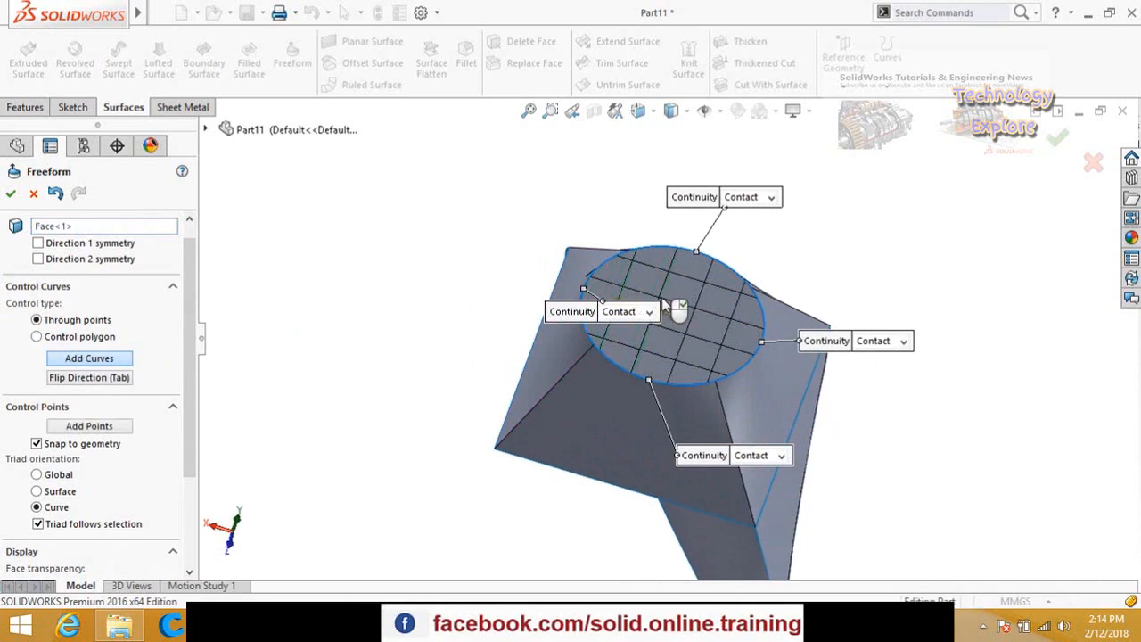
{"action": "left_click", "coordinate": [105, 429]}
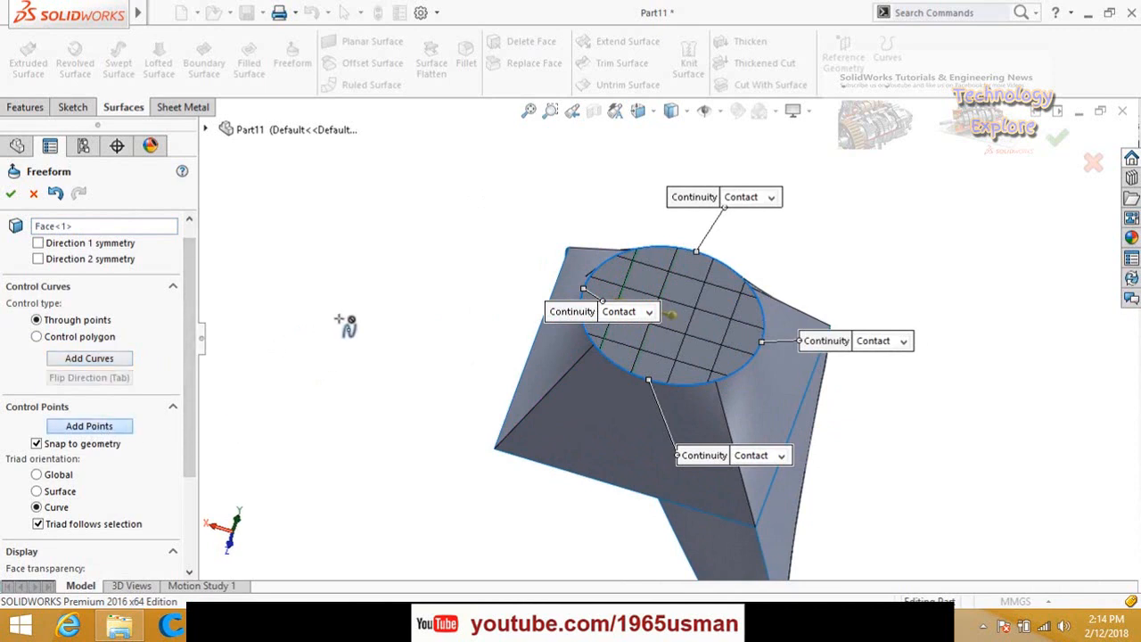
{"action": "left_click", "coordinate": [629, 269]}
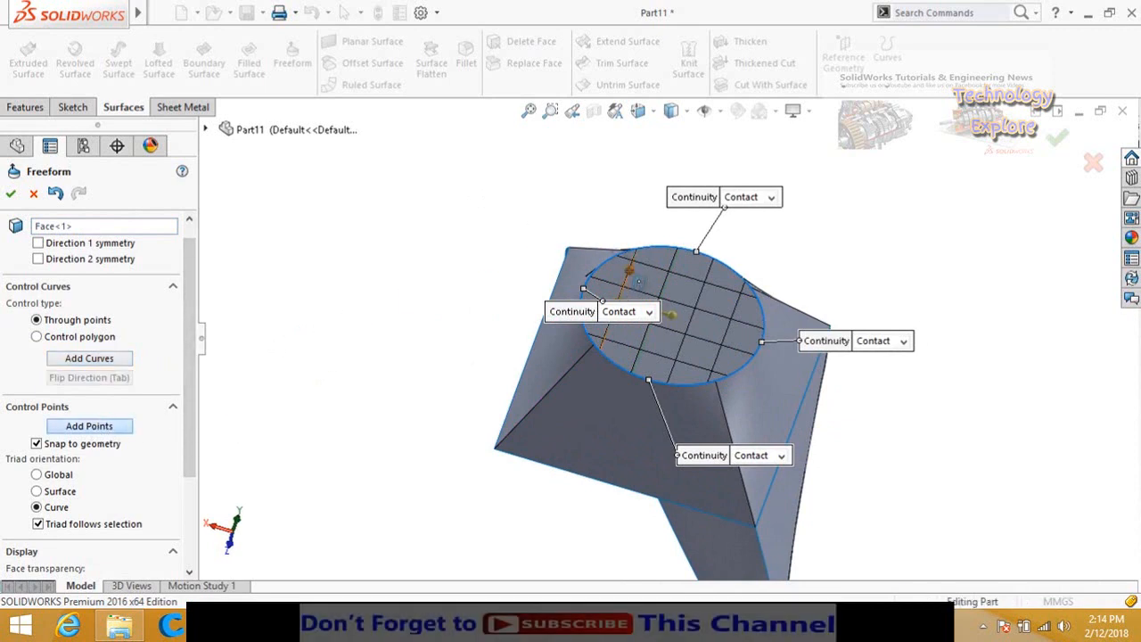
{"action": "left_click", "coordinate": [622, 292]}
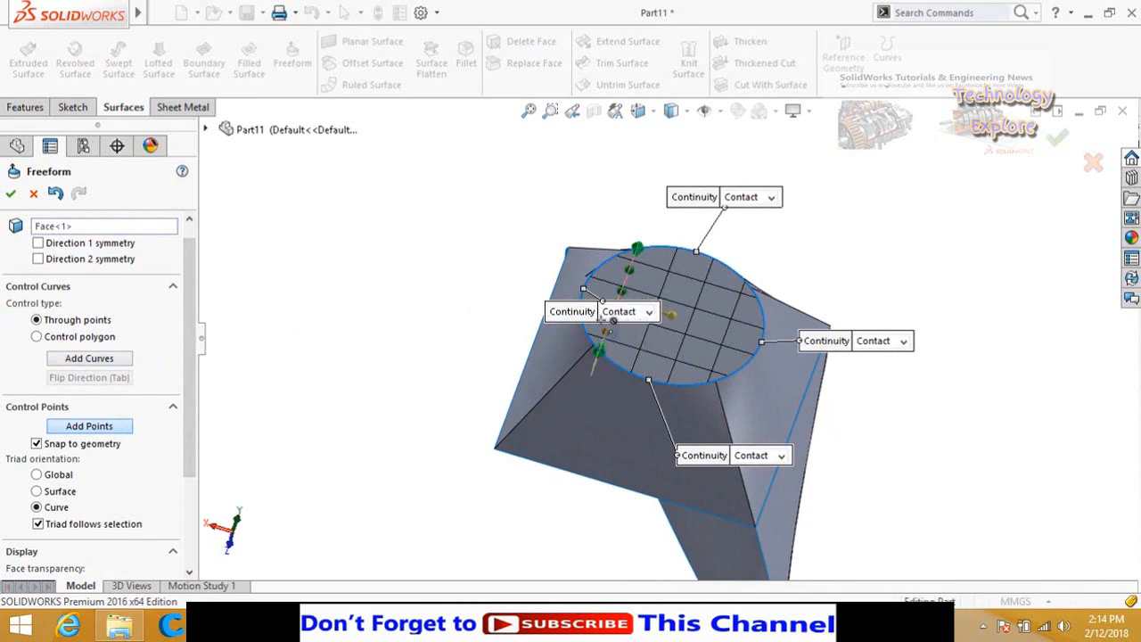
Deform the circular face by pulling its control points away from the loft, and complete the freeform
{"action": "left_click_drag", "start_coordinate": [548, 310], "coordinate": [410, 305]}
{"action": "left_click_drag", "start_coordinate": [188, 337], "coordinate": [188, 446]}
{"action": "middle_click_drag", "start_coordinate": [482, 419], "coordinate": [461, 360]}
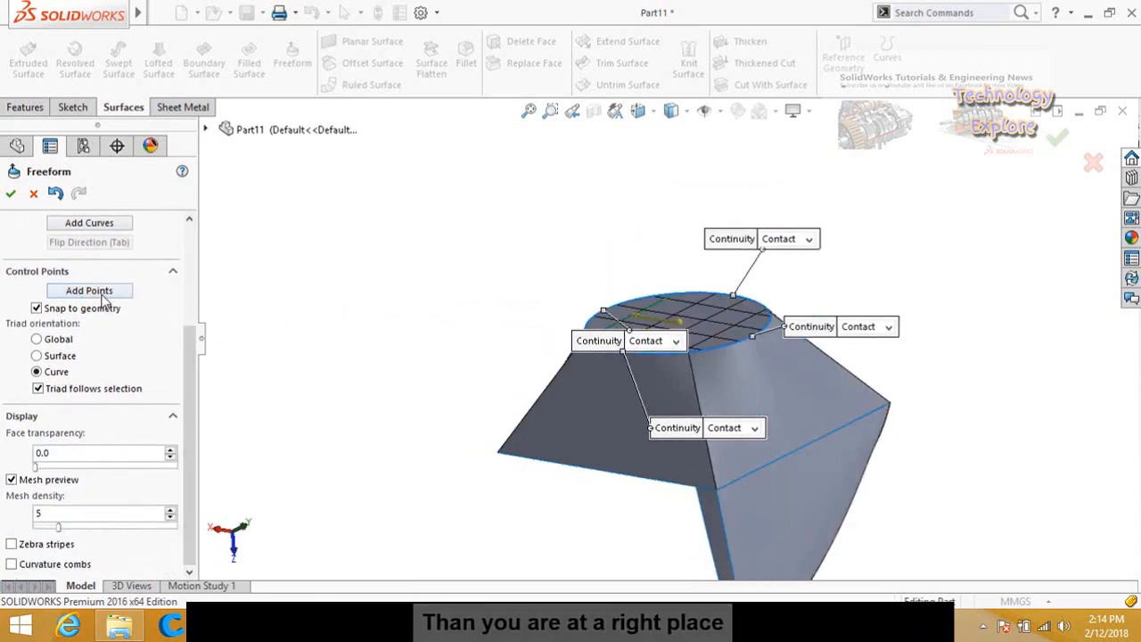
{"action": "middle_click_drag", "start_coordinate": [476, 237], "coordinate": [548, 341]}
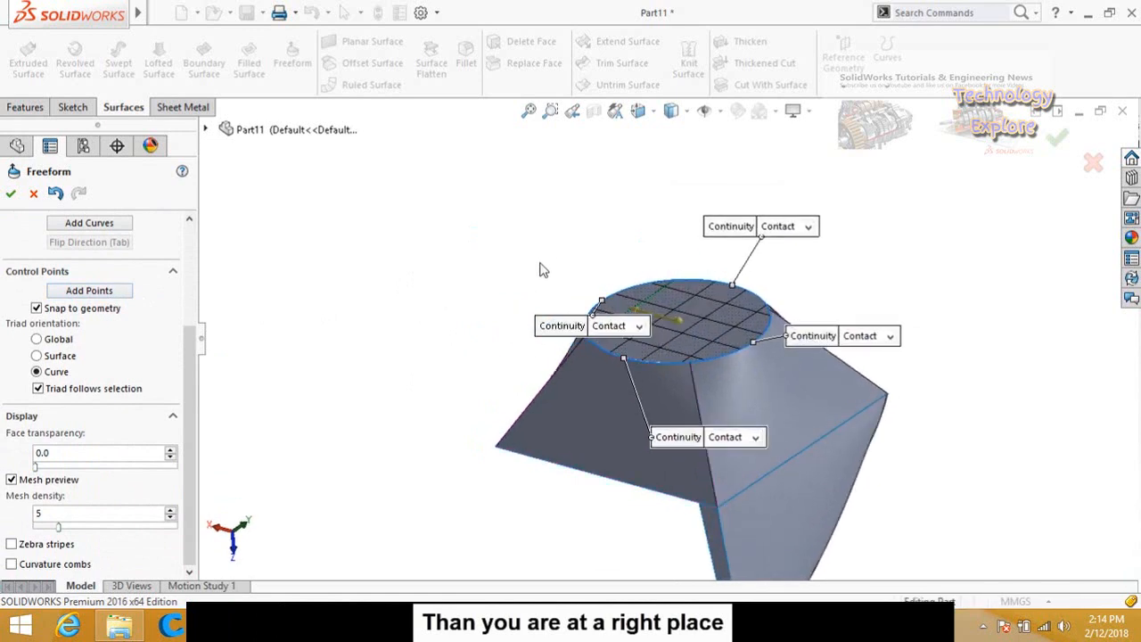
{"action": "left_click", "coordinate": [645, 308]}
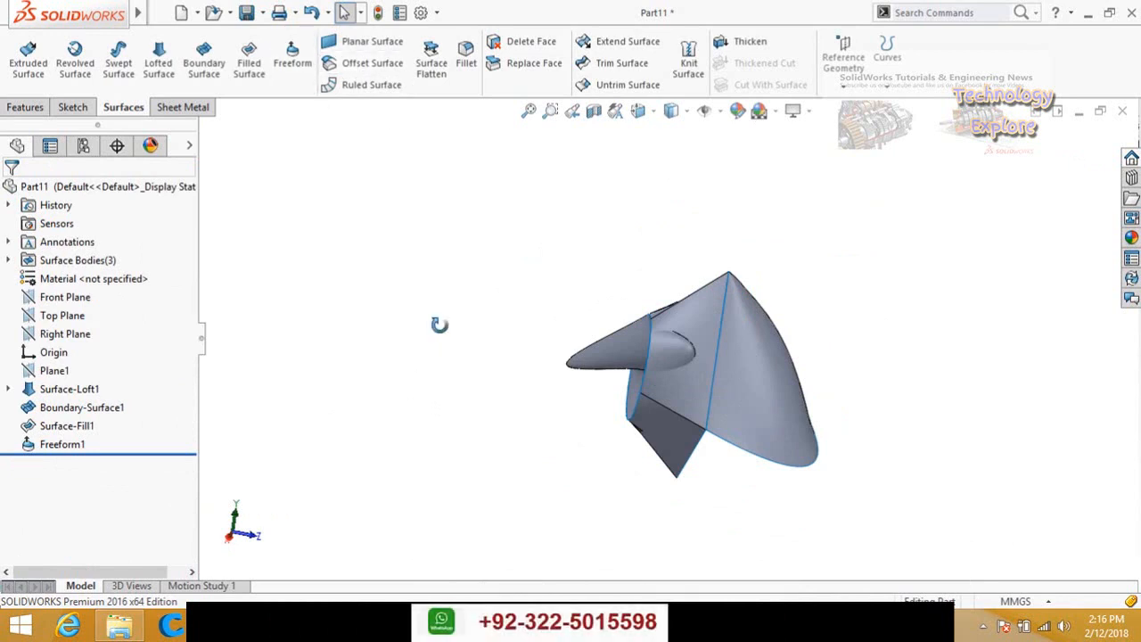
{"action": "middle_click_drag", "start_coordinate": [440, 324], "coordinate": [481, 335]}
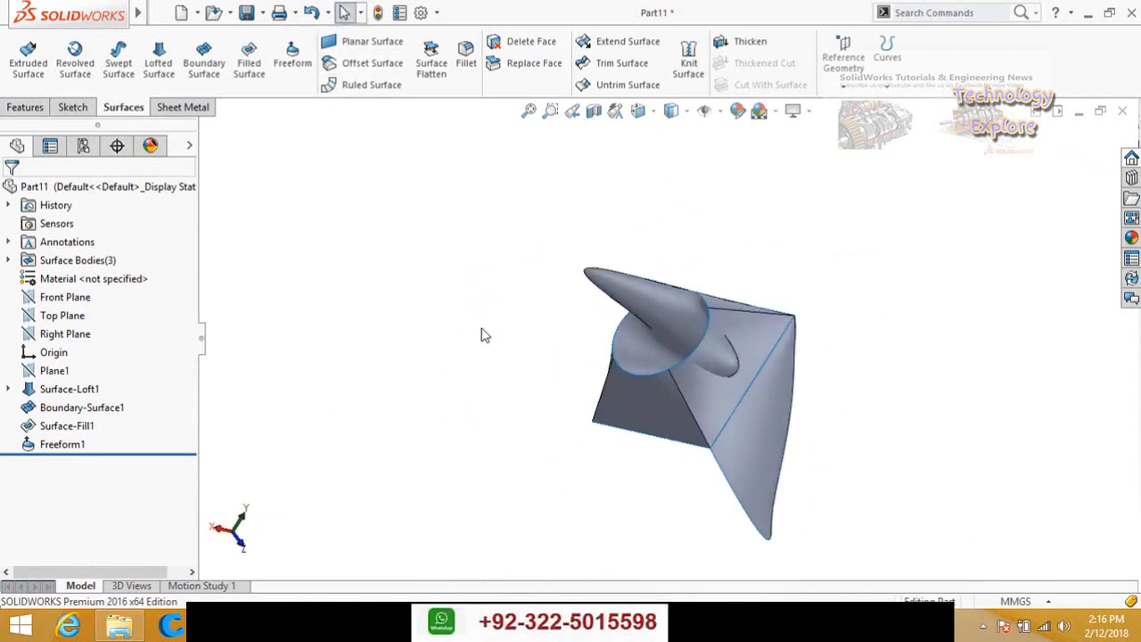
Create a new part and start a sketch on the Front Plane
{"action": "key", "text": "ctrl+n"}
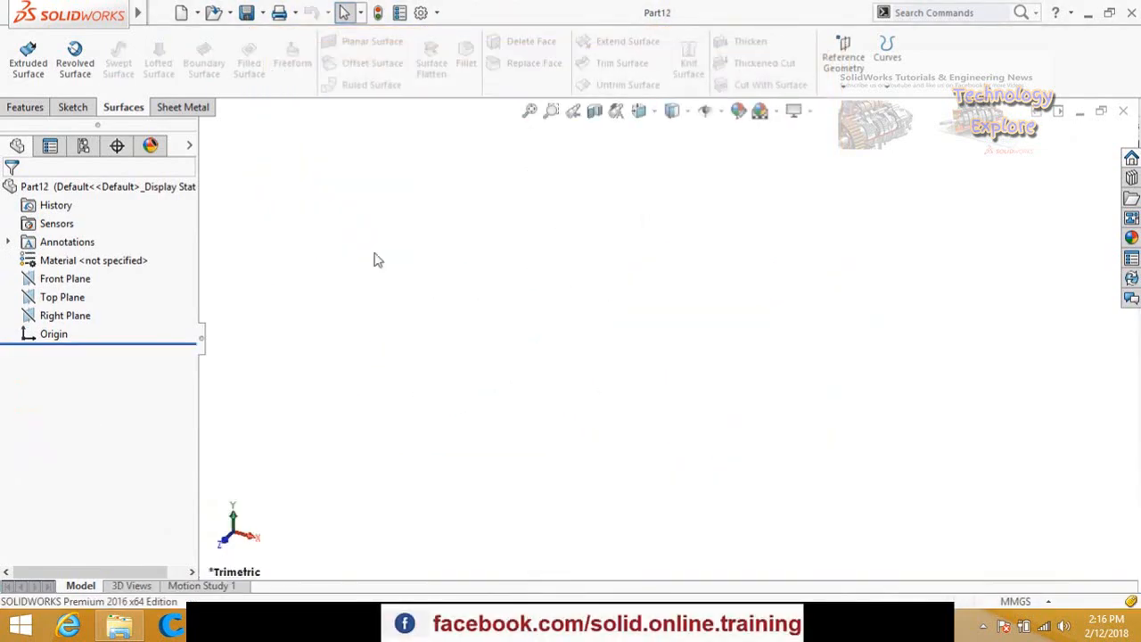
{"action": "left_click", "coordinate": [73, 107]}
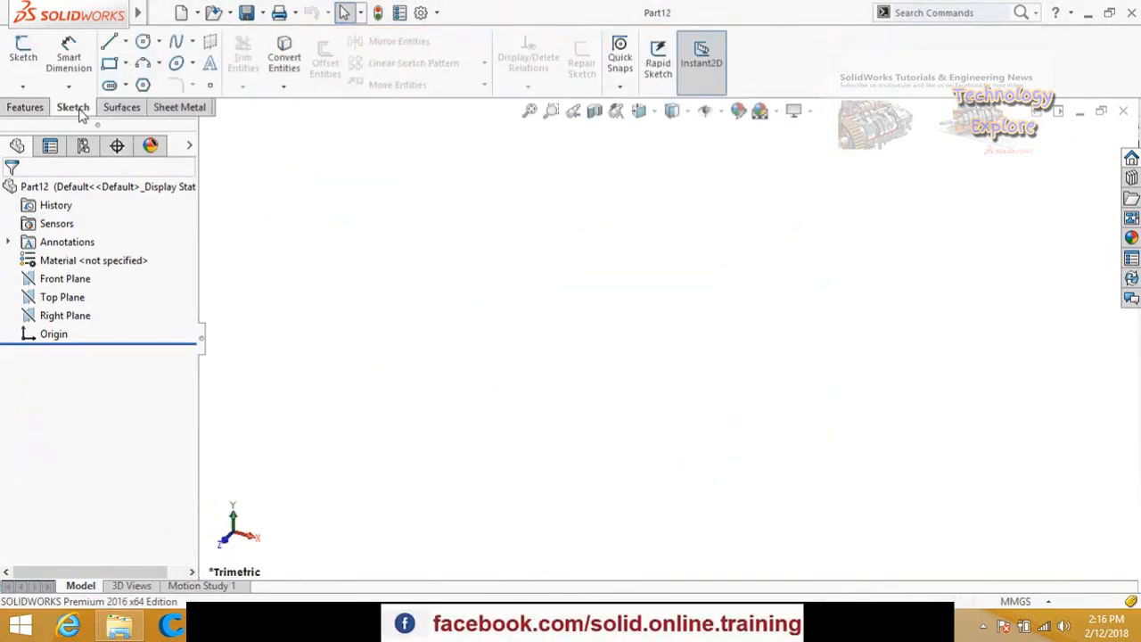
{"action": "left_click", "coordinate": [123, 107]}
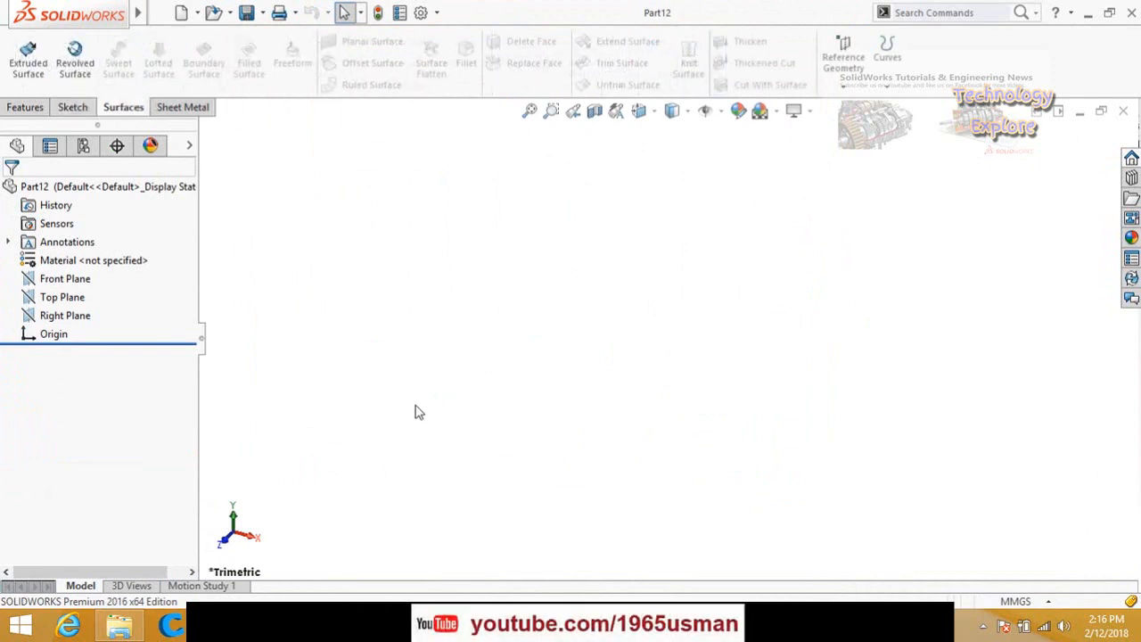
{"action": "left_click", "coordinate": [65, 279]}
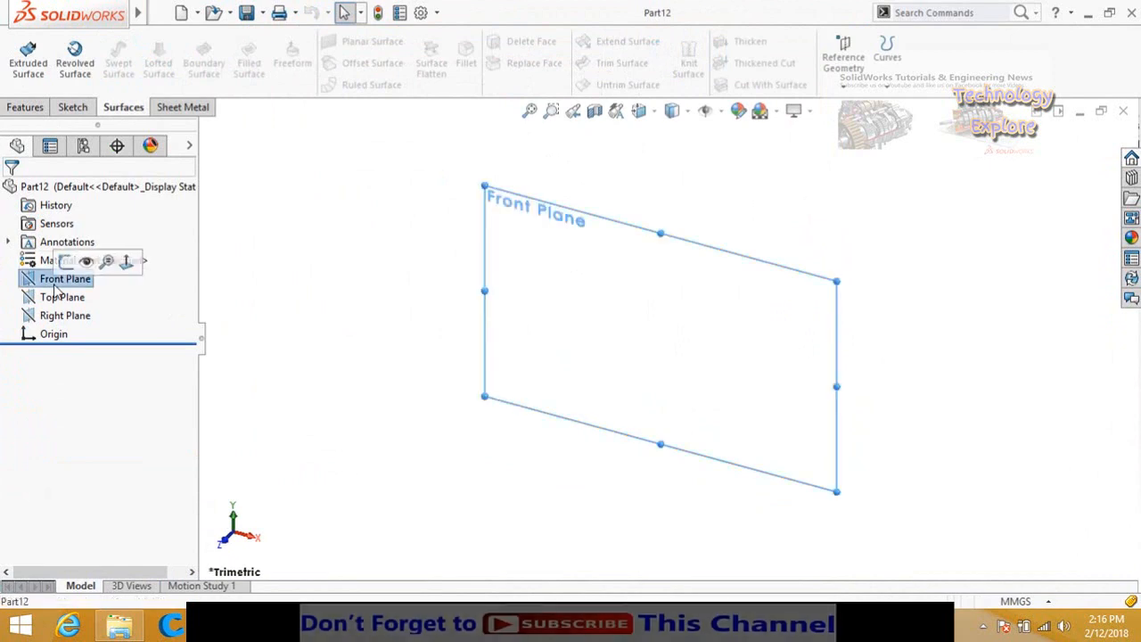
{"action": "left_click", "coordinate": [66, 261]}
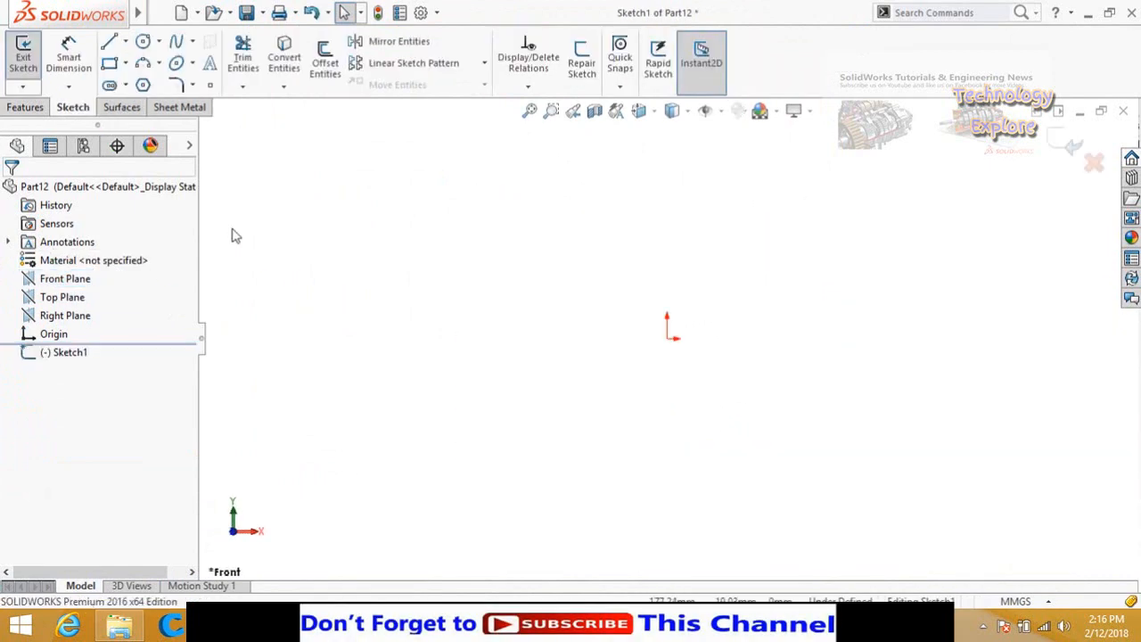
Sketch a circle centred on the origin
{"action": "left_click", "coordinate": [667, 339]}
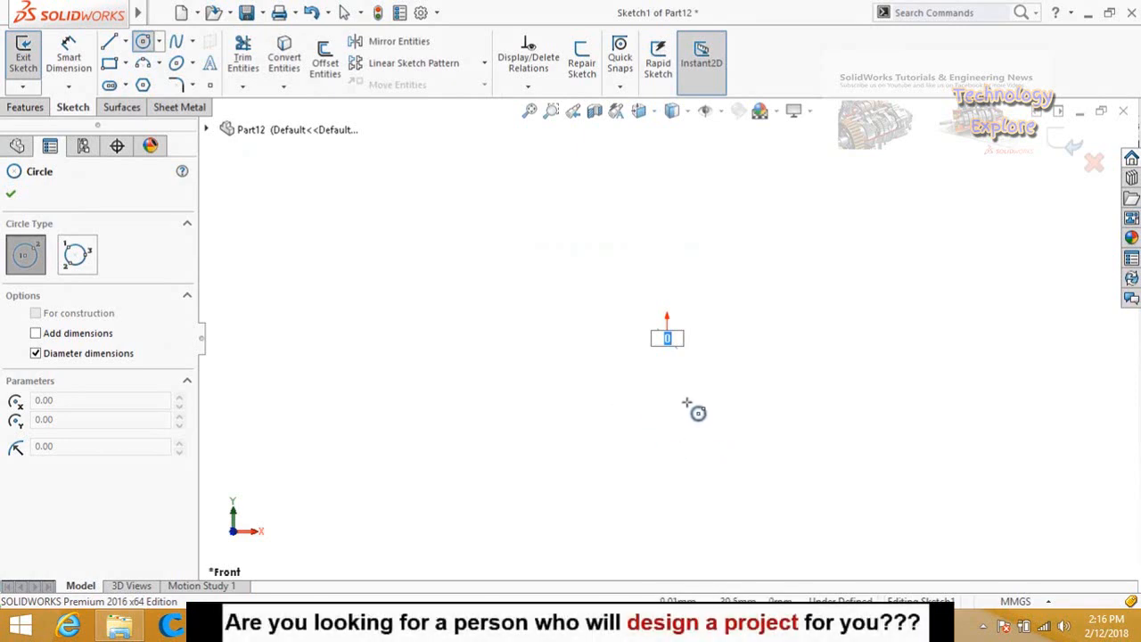
{"action": "key", "text": "Escape"}
{"action": "left_click", "coordinate": [143, 42]}
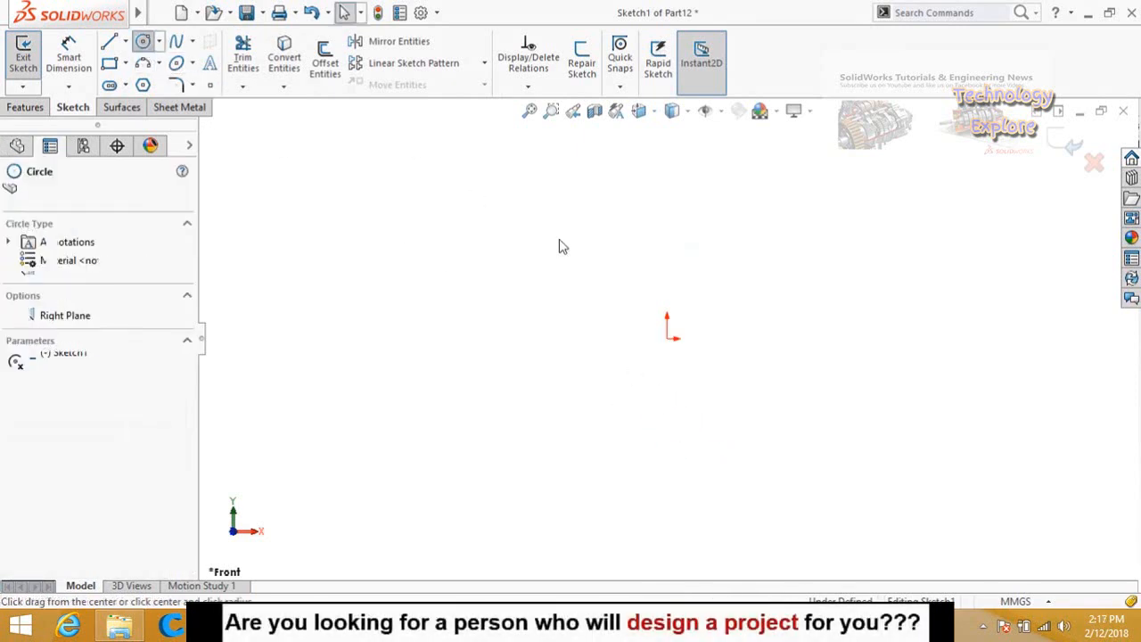
{"action": "left_click", "coordinate": [667, 338]}
{"action": "left_click", "coordinate": [719, 409]}
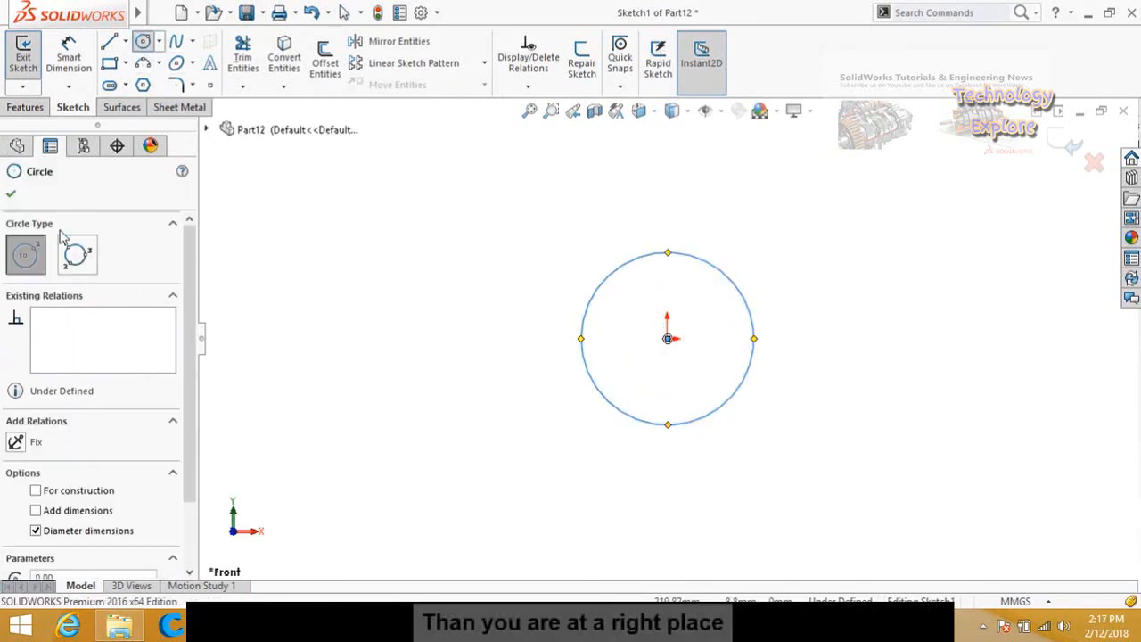
Extrude the circle into an open cylindrical surface from the sketch plane with an increased Blind depth
{"action": "left_click", "coordinate": [125, 107]}
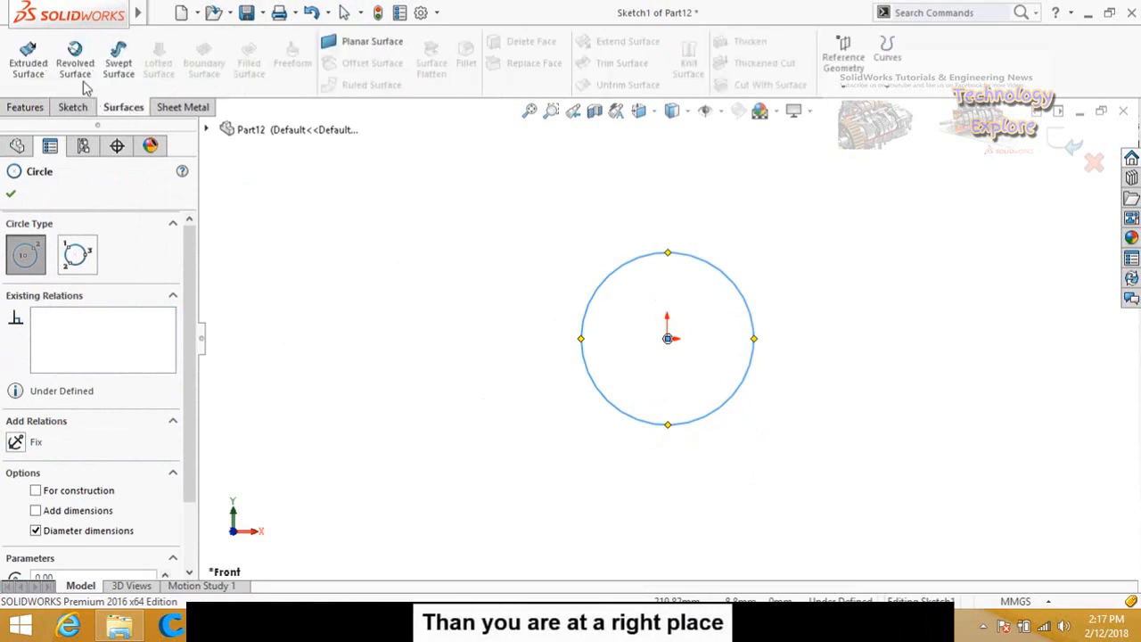
{"action": "left_click", "coordinate": [33, 72]}
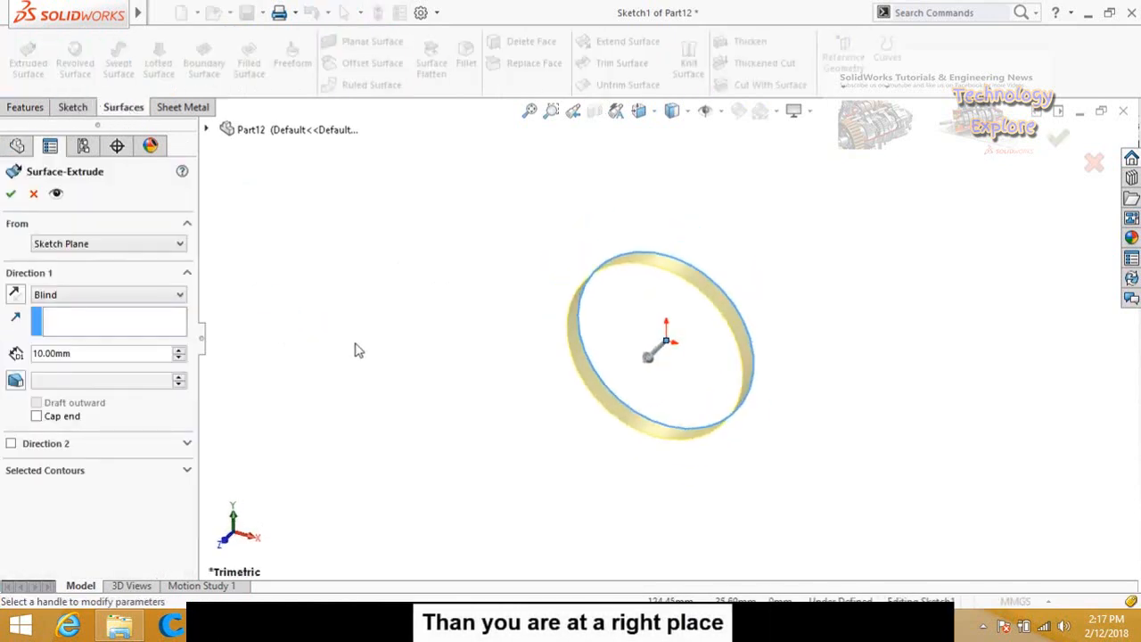
{"action": "left_click", "coordinate": [179, 350]}
{"action": "left_click", "coordinate": [178, 350]}
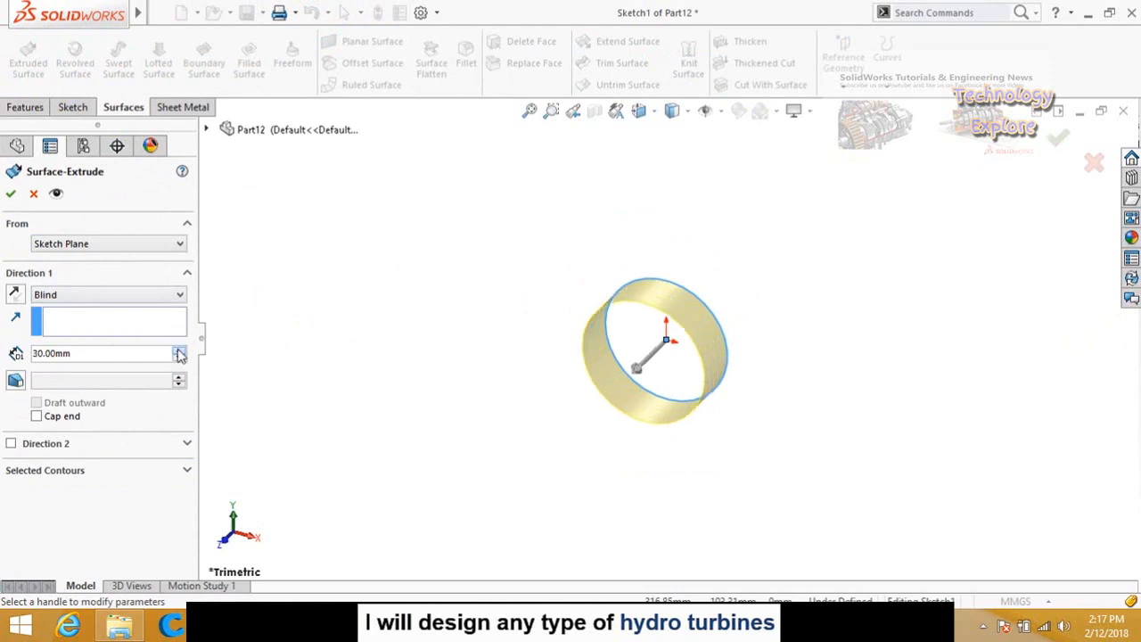
{"action": "left_click", "coordinate": [11, 194]}
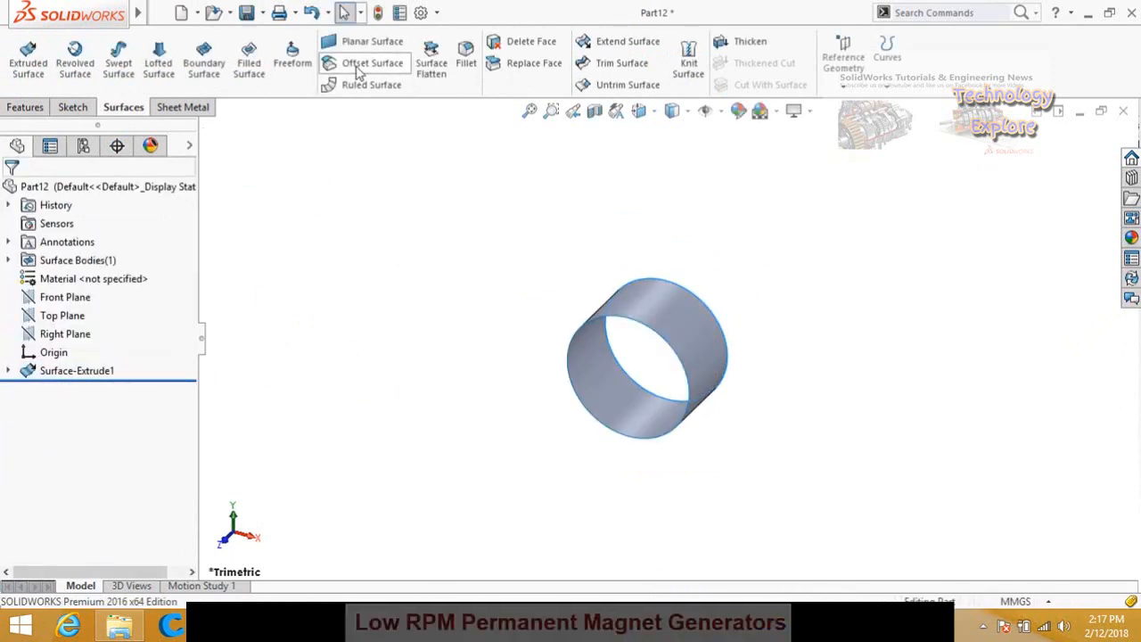
Offset the cylindrical face outward into a second concentric surface, using an increased offset distance
{"action": "left_click", "coordinate": [381, 72]}
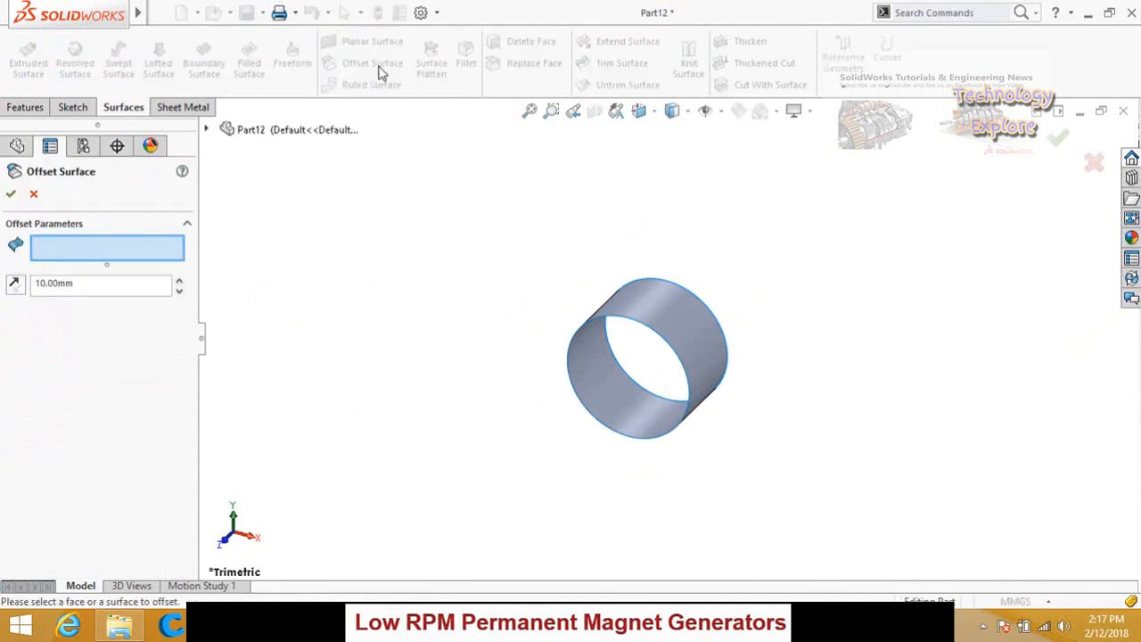
{"action": "left_click", "coordinate": [648, 314]}
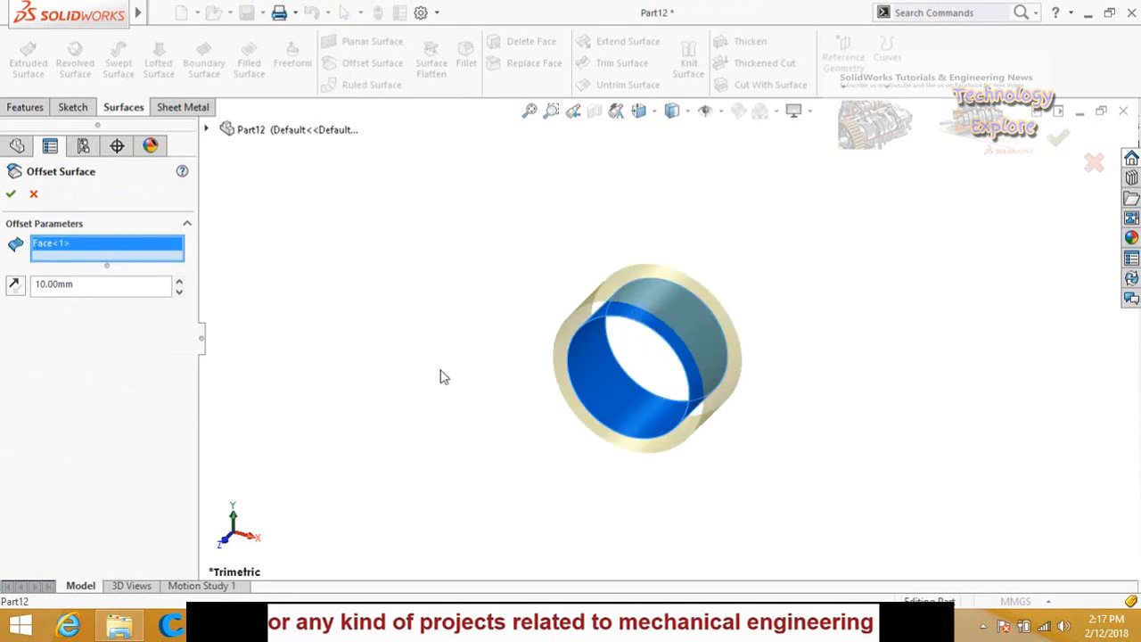
{"action": "middle_click_drag", "start_coordinate": [443, 377], "coordinate": [469, 315]}
{"action": "scroll", "coordinate": [384, 350], "scroll_direction": "up", "scroll_amount": 1}
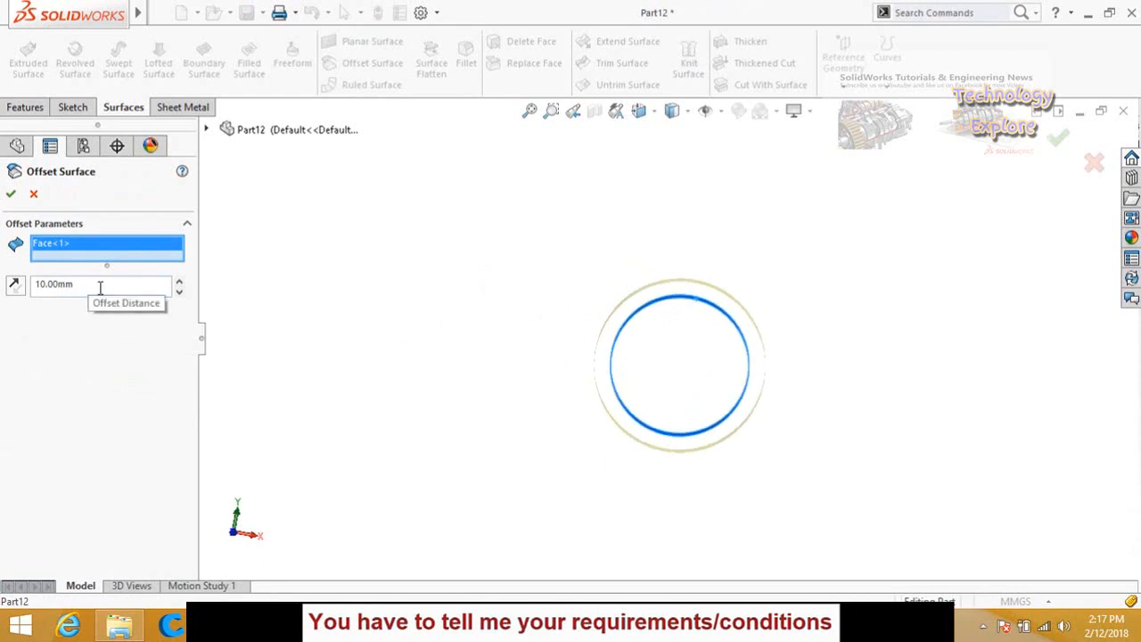
{"action": "left_click", "coordinate": [179, 282]}
{"action": "left_click", "coordinate": [179, 282]}
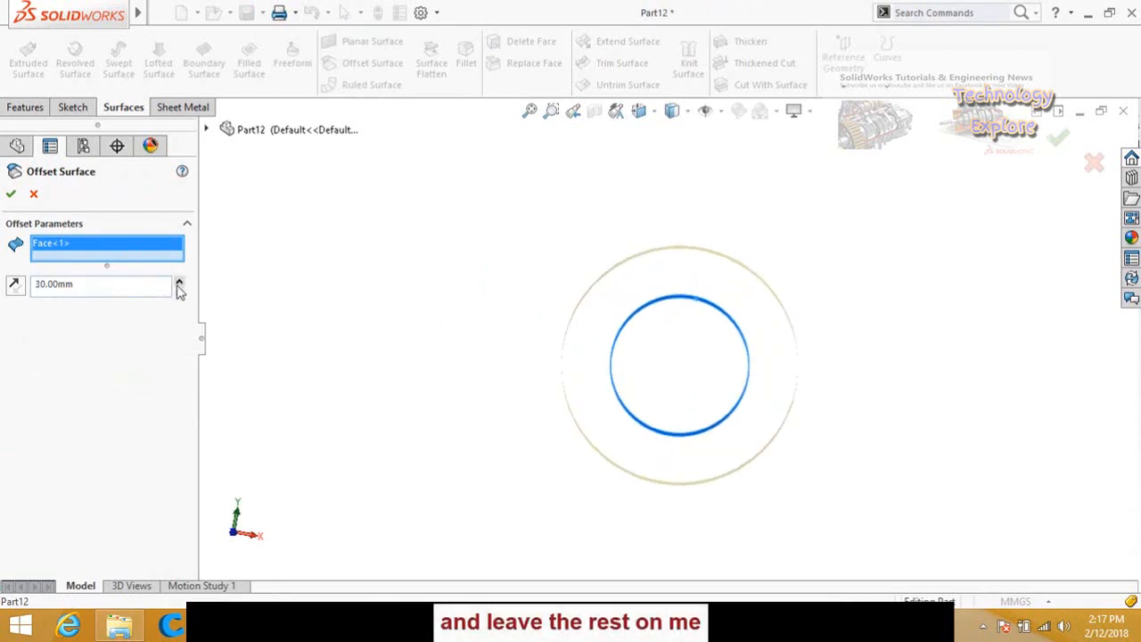
{"action": "left_click", "coordinate": [179, 293]}
{"action": "middle_click_drag", "start_coordinate": [504, 327], "coordinate": [546, 339]}
{"action": "left_click", "coordinate": [11, 196]}
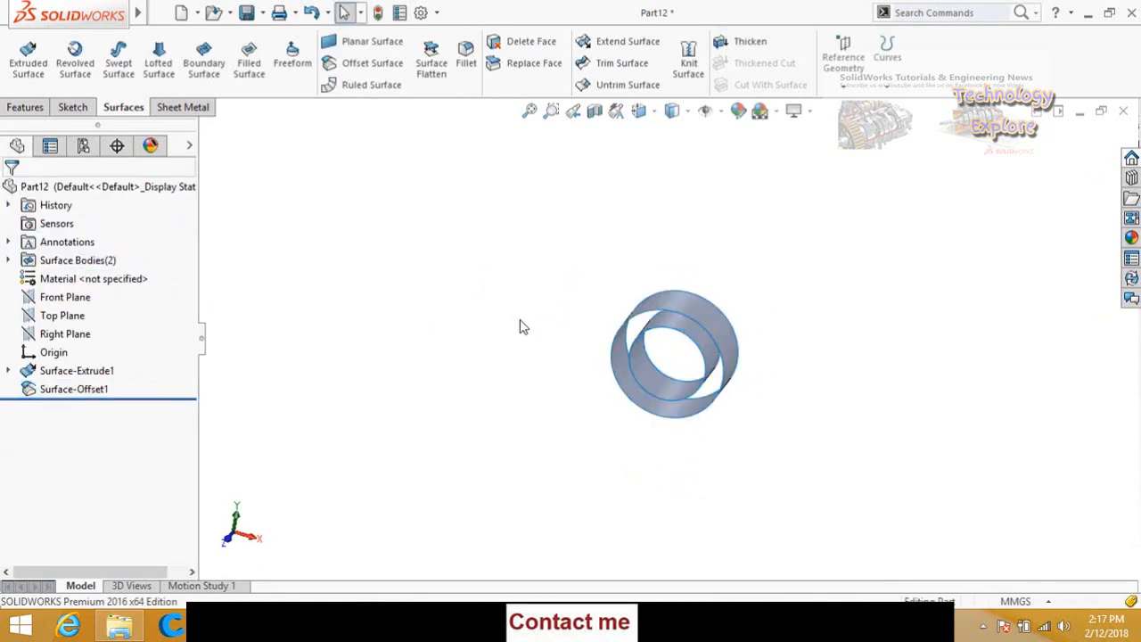
{"action": "middle_click_drag", "start_coordinate": [546, 287], "coordinate": [570, 303]}
{"action": "scroll", "coordinate": [801, 295], "scroll_direction": "down", "scroll_amount": 1}
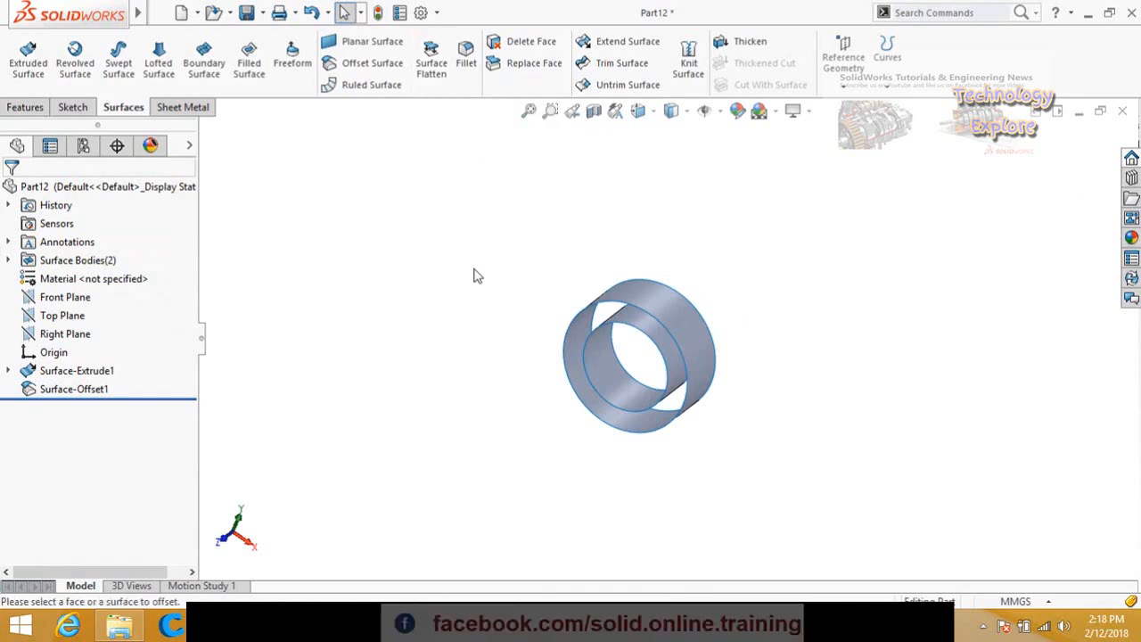
Create a new part and open a sketch on the Front Plane
{"action": "key", "text": "ctrl+n"}
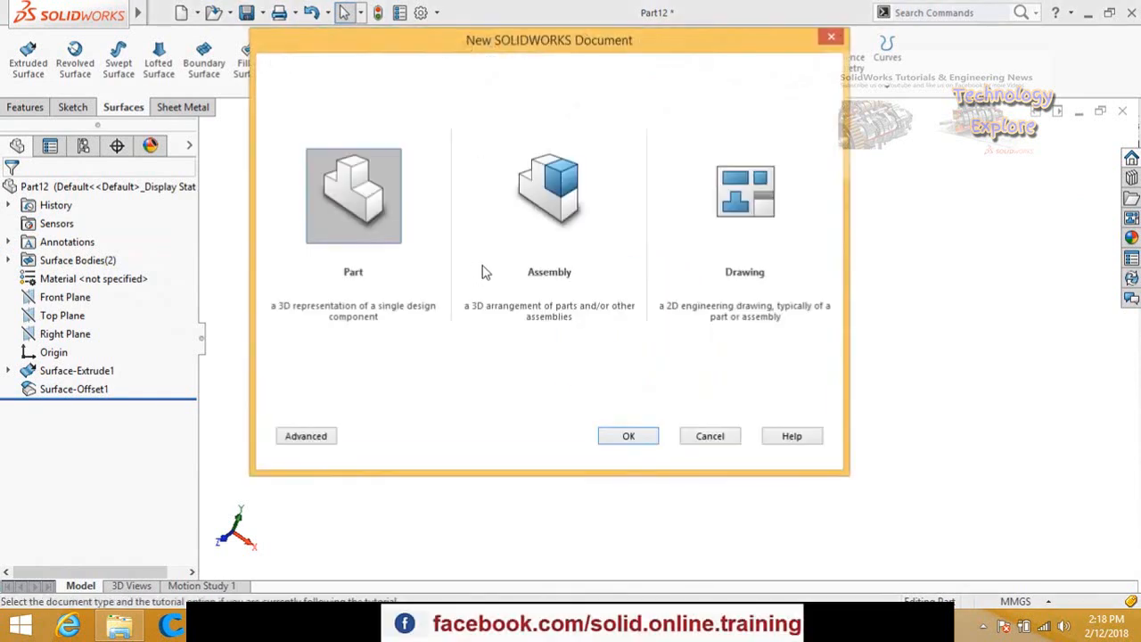
{"action": "double_click", "coordinate": [352, 187]}
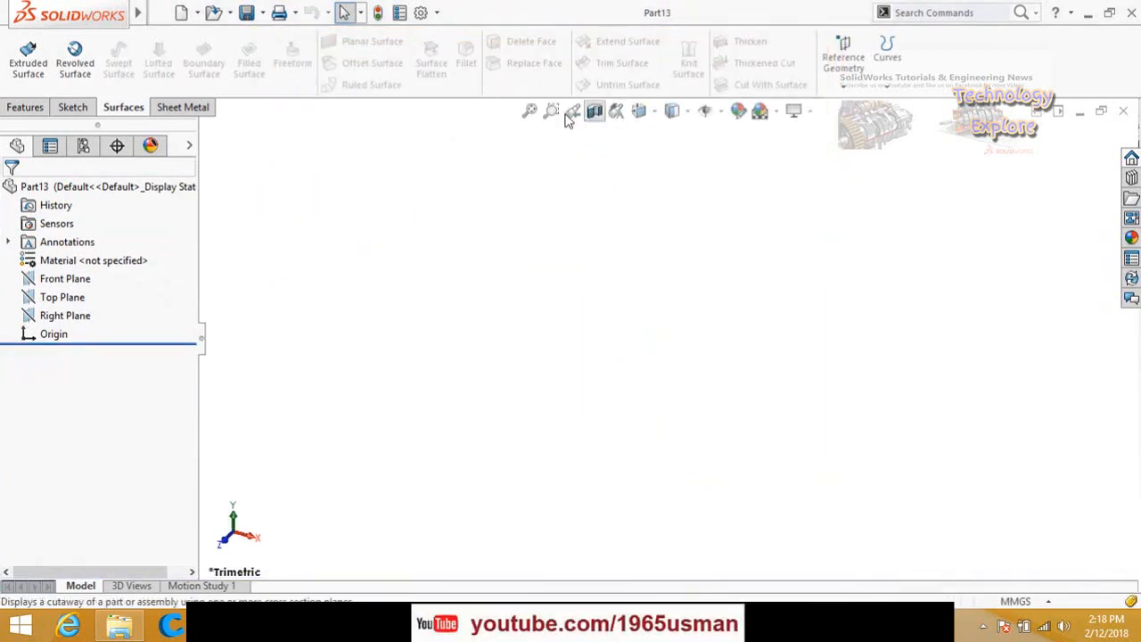
{"action": "left_click", "coordinate": [74, 280]}
{"action": "left_click", "coordinate": [77, 258]}
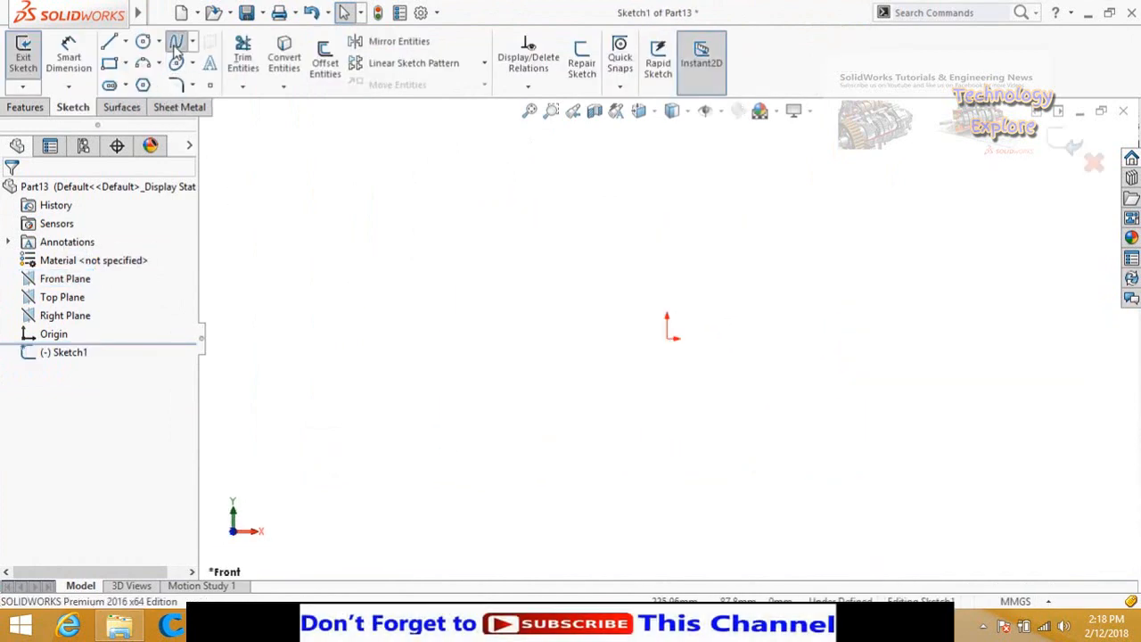
Sketch an open wavy spline through four points, starting at the origin and running in the positive X direction
{"action": "left_click", "coordinate": [175, 50]}
{"action": "left_click", "coordinate": [668, 338]}
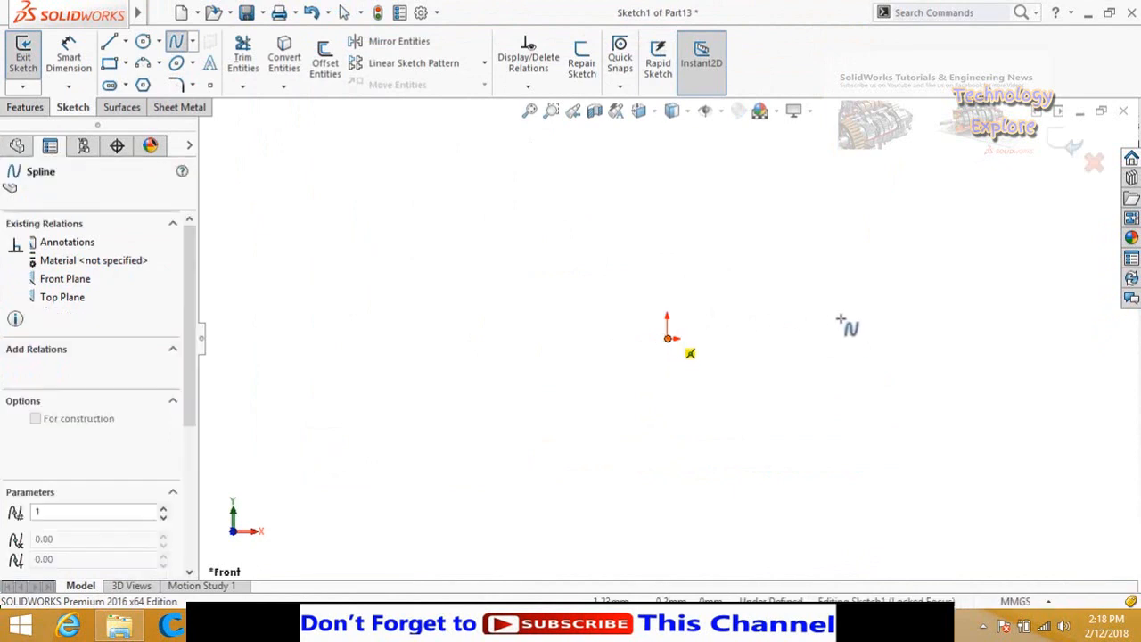
{"action": "left_click", "coordinate": [786, 313]}
{"action": "left_click", "coordinate": [848, 345]}
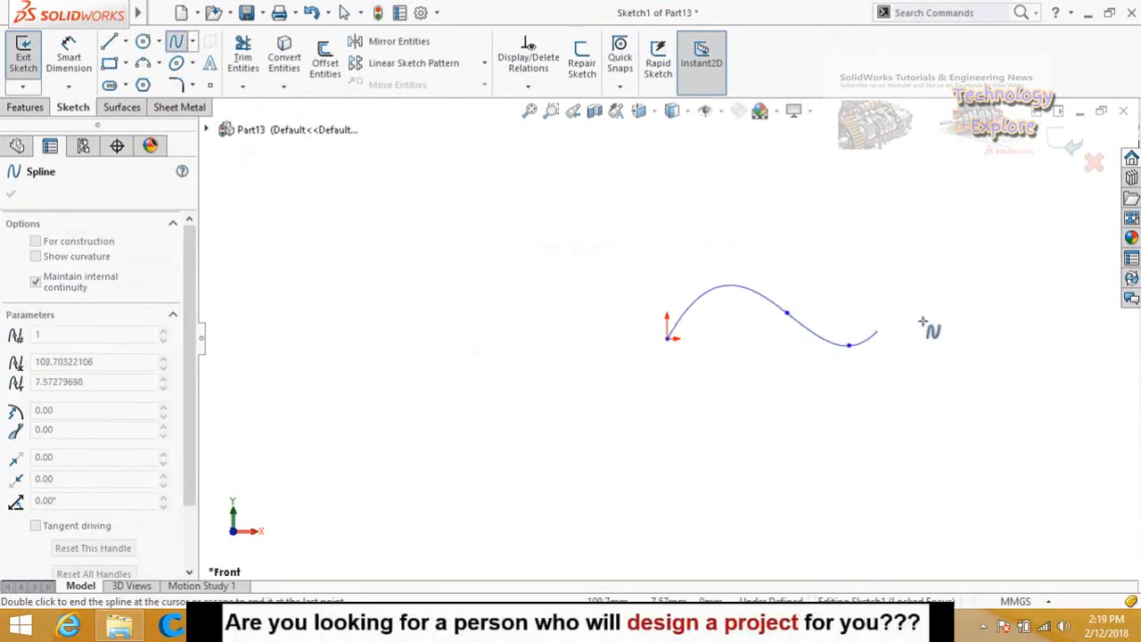
{"action": "double_click", "coordinate": [984, 331]}
{"action": "key", "text": "Escape"}
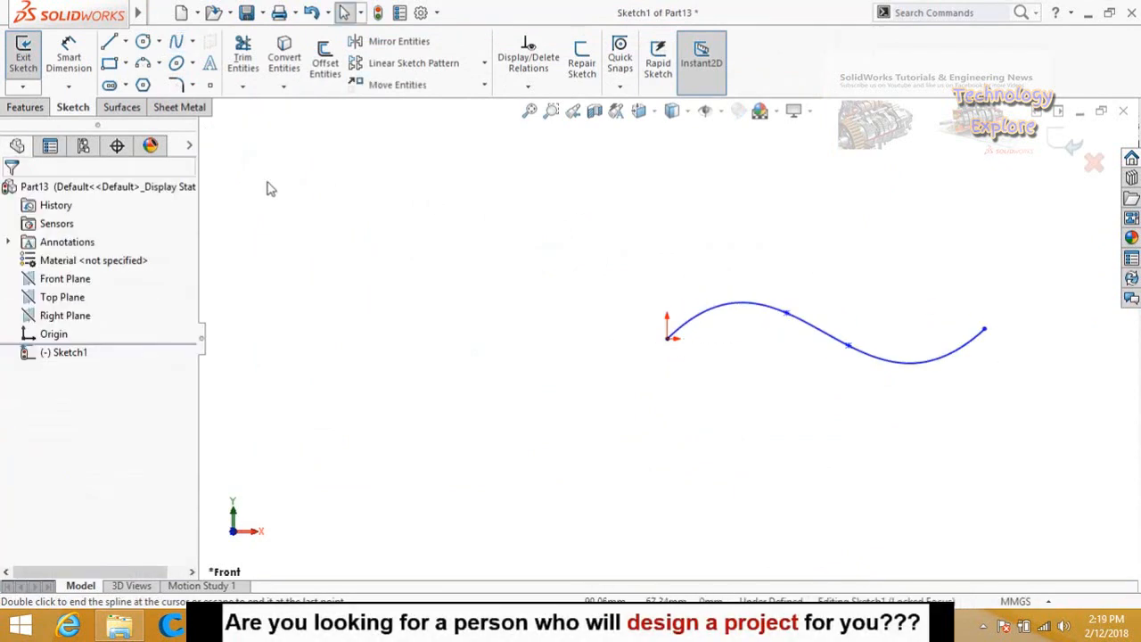
Extrude the spline into a wavy surface from the sketch plane with an increased Blind depth
{"action": "left_click", "coordinate": [114, 107]}
{"action": "left_click", "coordinate": [27, 65]}
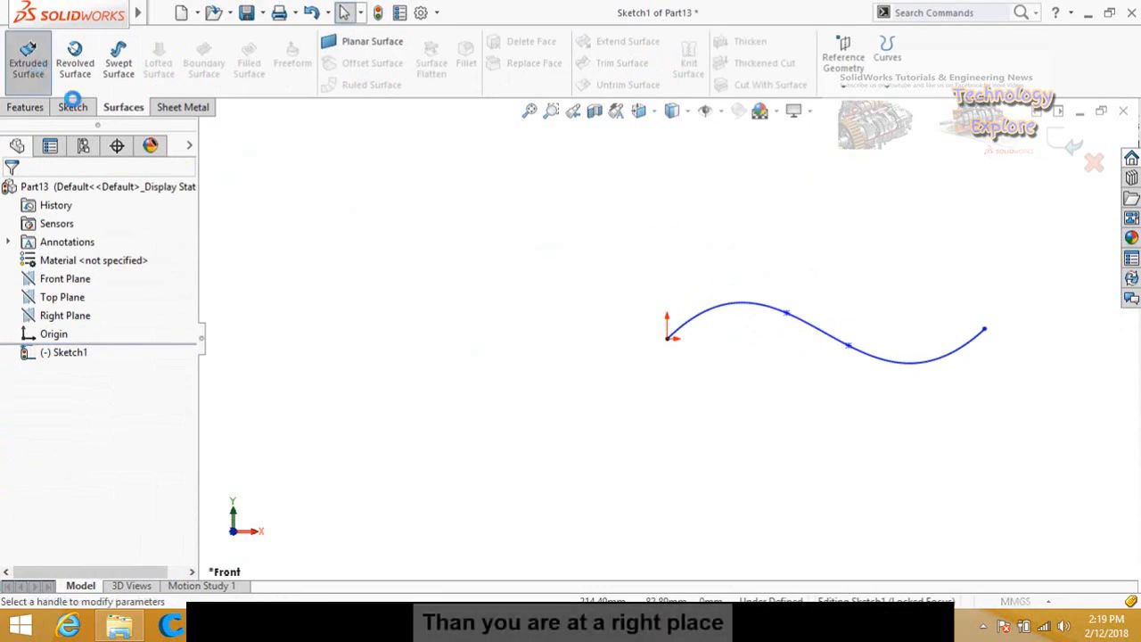
{"action": "left_click", "coordinate": [179, 349]}
{"action": "left_click", "coordinate": [178, 349]}
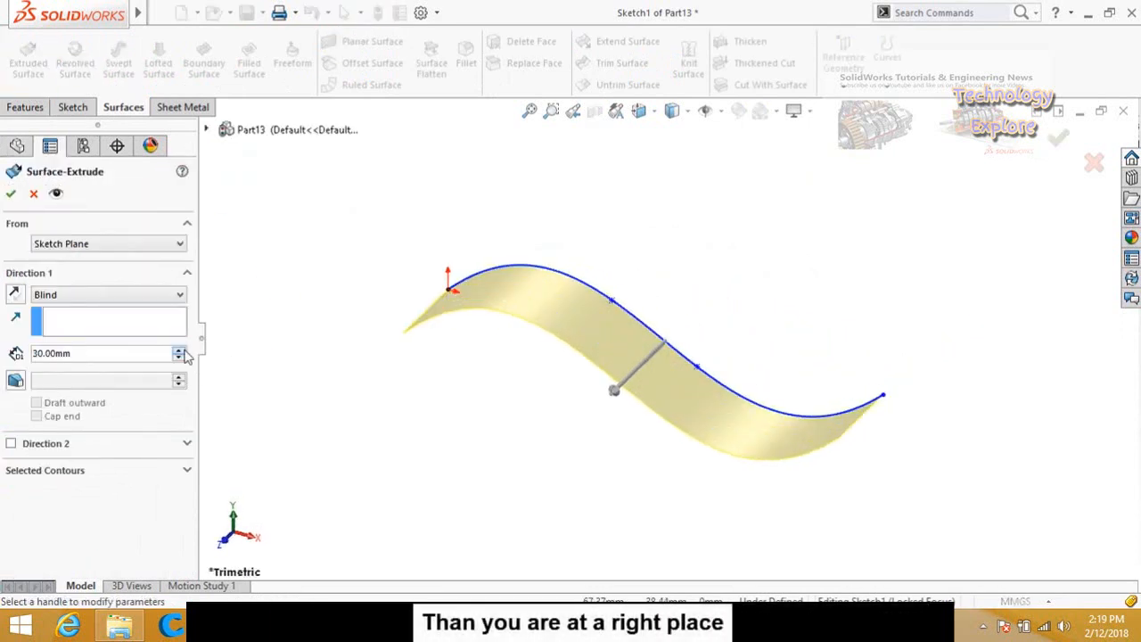
{"action": "left_click", "coordinate": [178, 348]}
{"action": "left_click", "coordinate": [11, 196]}
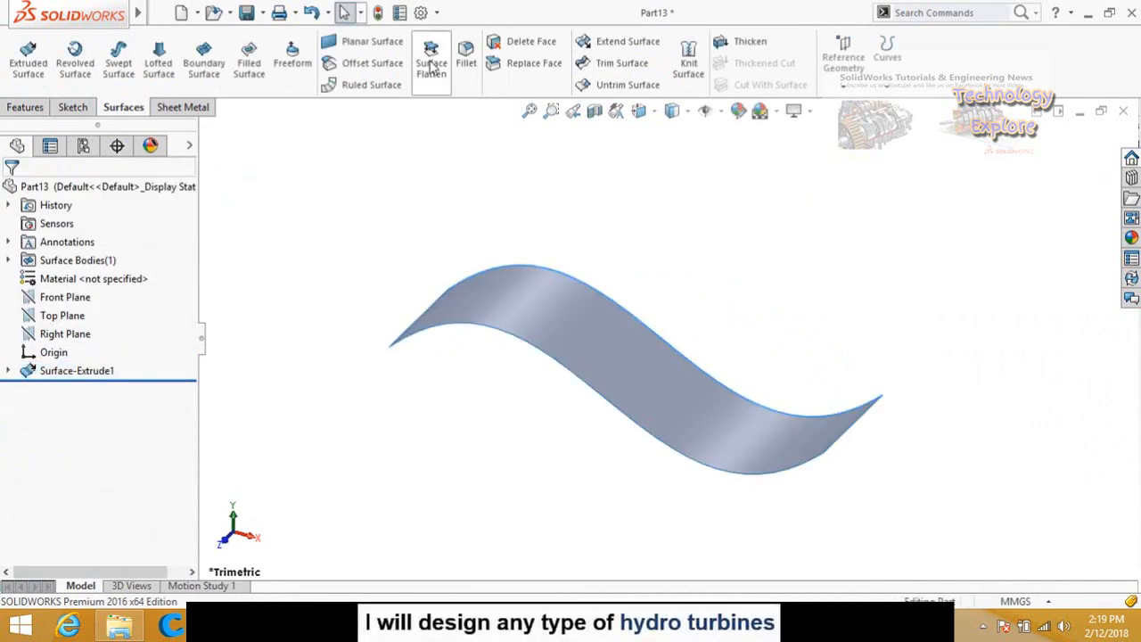
Flatten the wavy surface from its short end edge at the spline's start, and inspect the flat copy beside it
{"action": "left_click", "coordinate": [431, 55]}
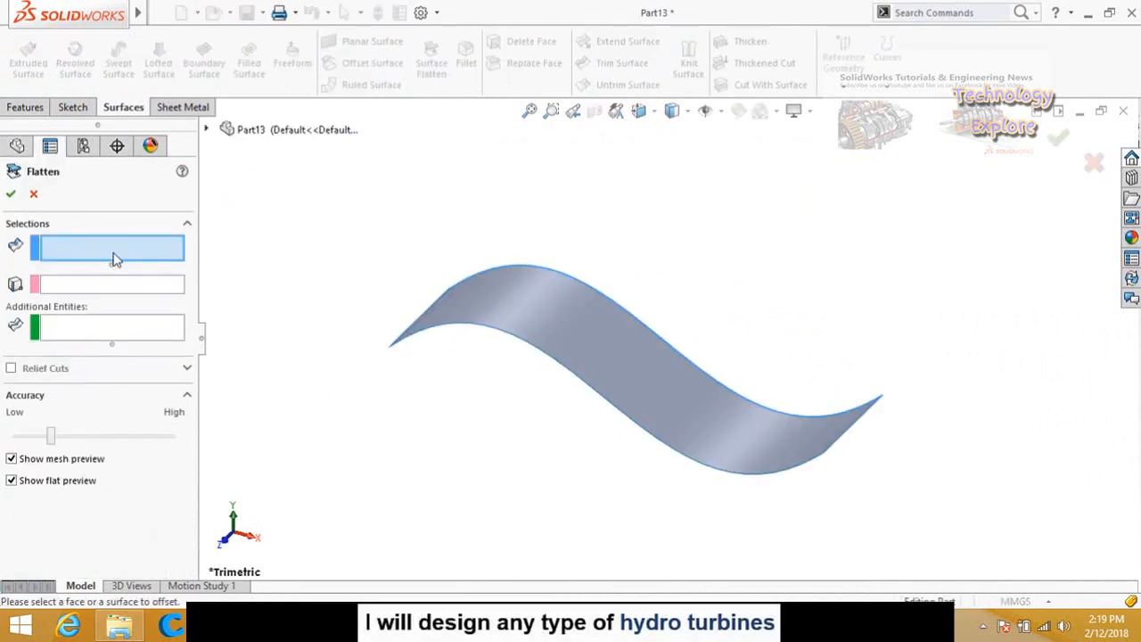
{"action": "left_click", "coordinate": [498, 307]}
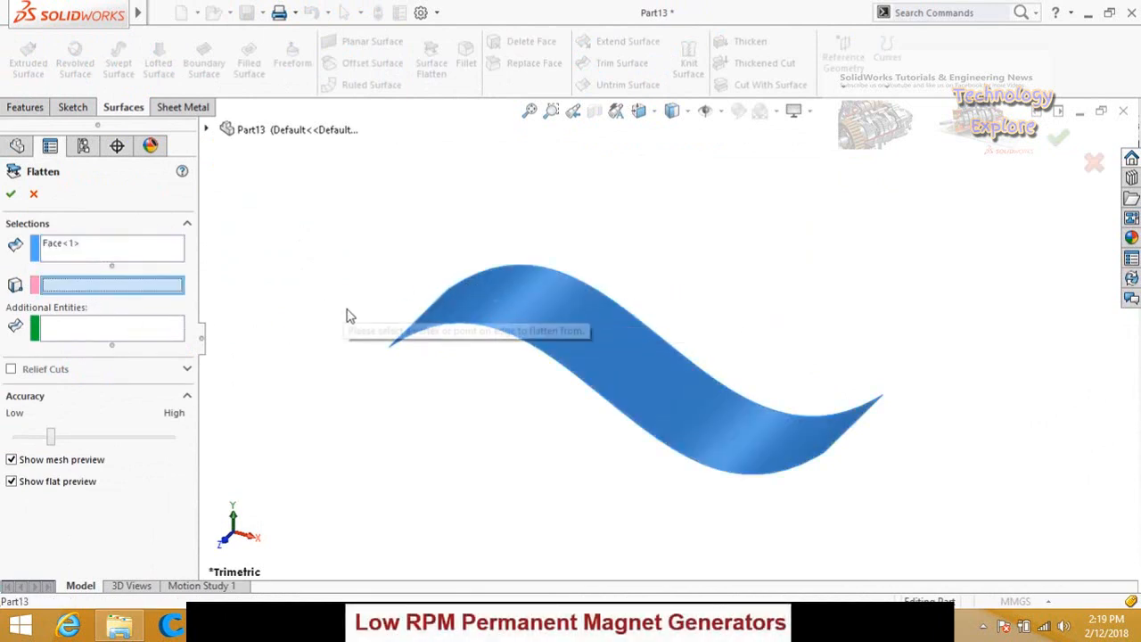
{"action": "middle_click_drag", "start_coordinate": [364, 349], "coordinate": [395, 337]}
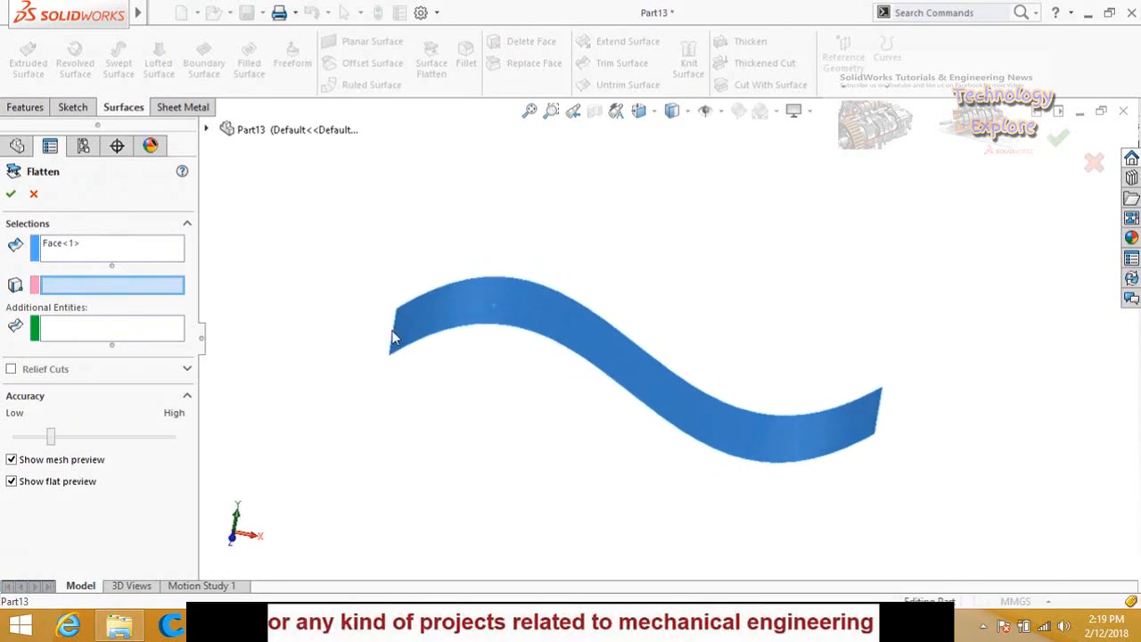
{"action": "left_click", "coordinate": [395, 343]}
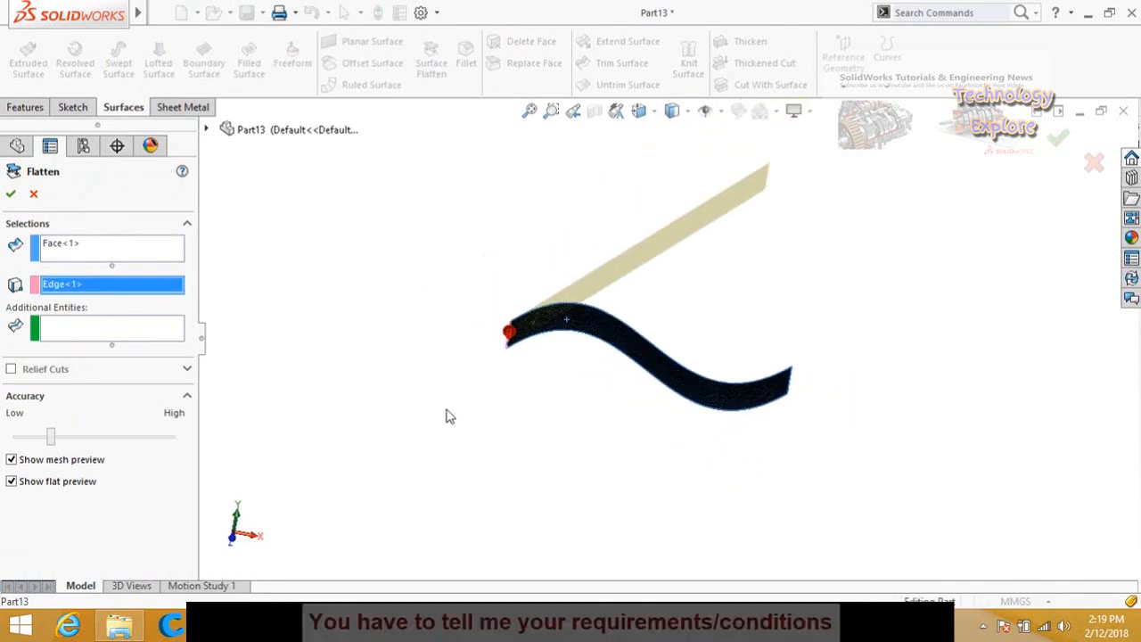
{"action": "left_click", "coordinate": [11, 195]}
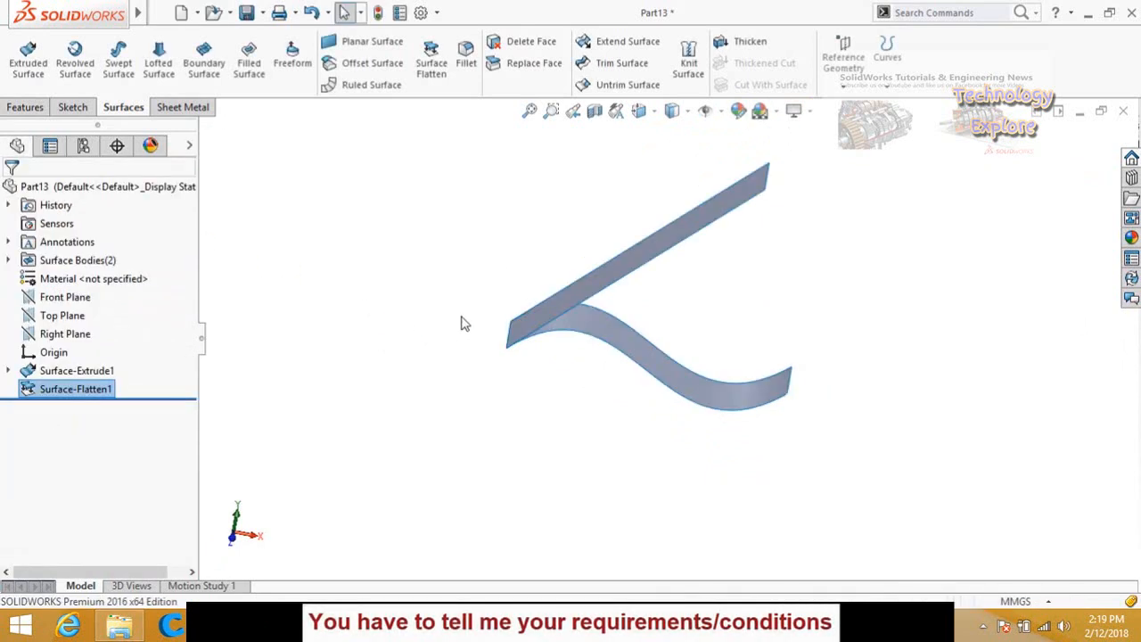
{"action": "middle_click_drag", "start_coordinate": [462, 323], "coordinate": [434, 264]}
{"action": "middle_click_drag", "start_coordinate": [444, 289], "coordinate": [488, 340]}
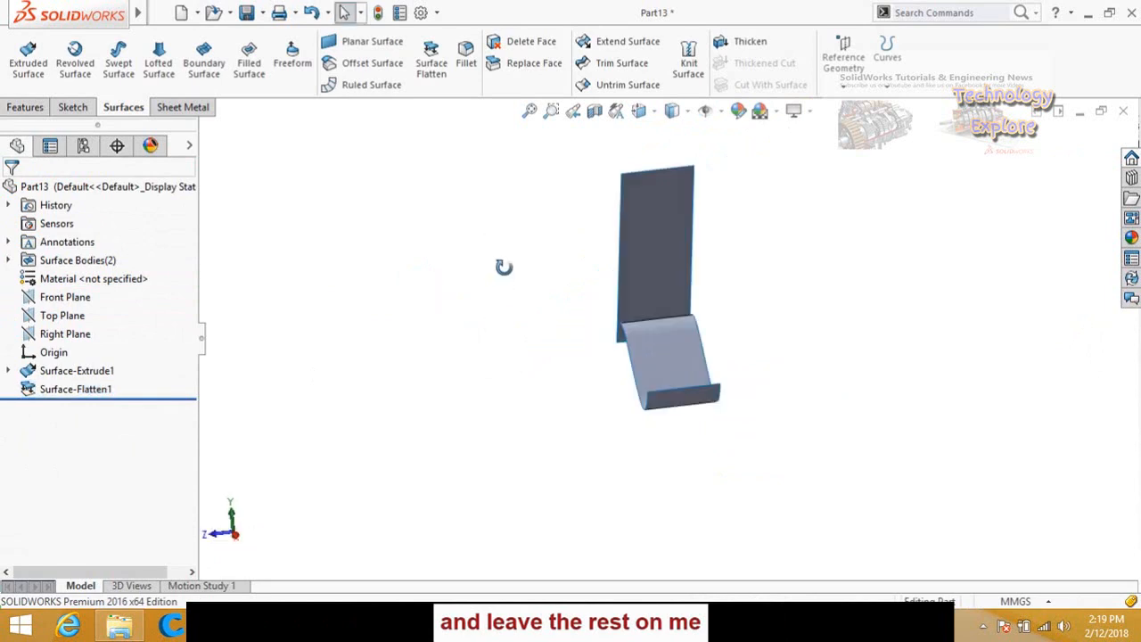
{"action": "middle_click_drag", "start_coordinate": [503, 266], "coordinate": [579, 178]}
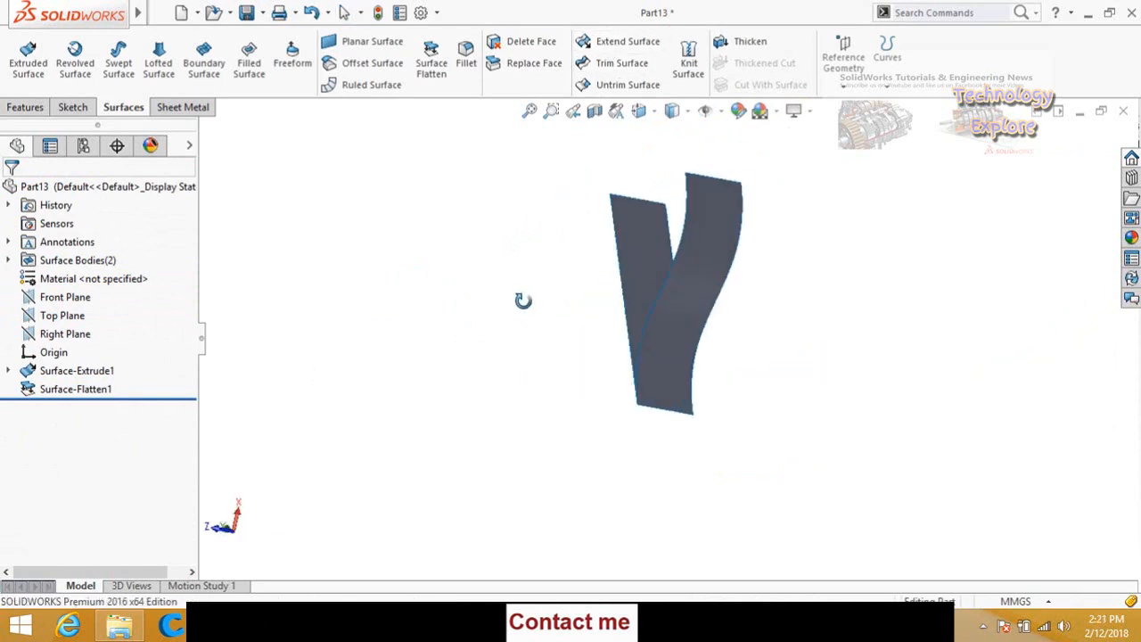
{"action": "middle_click_drag", "start_coordinate": [522, 300], "coordinate": [568, 300]}
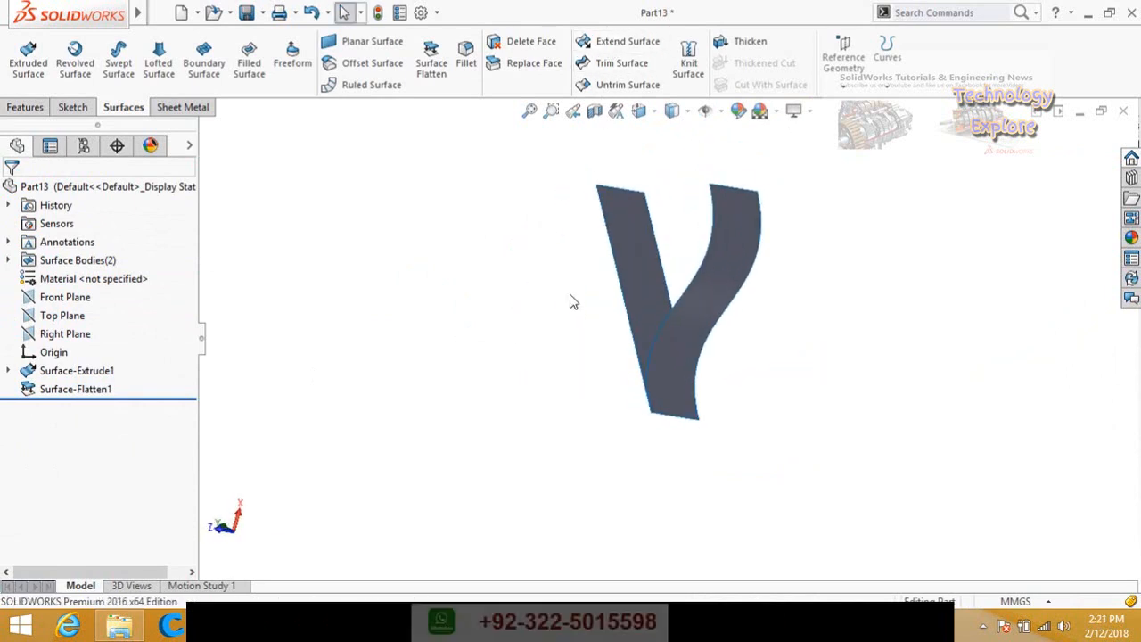
Extend the wavy surface outward from one long curved edge by a distance of 25 mm, using the Same surface extension type
{"action": "left_click", "coordinate": [622, 42]}
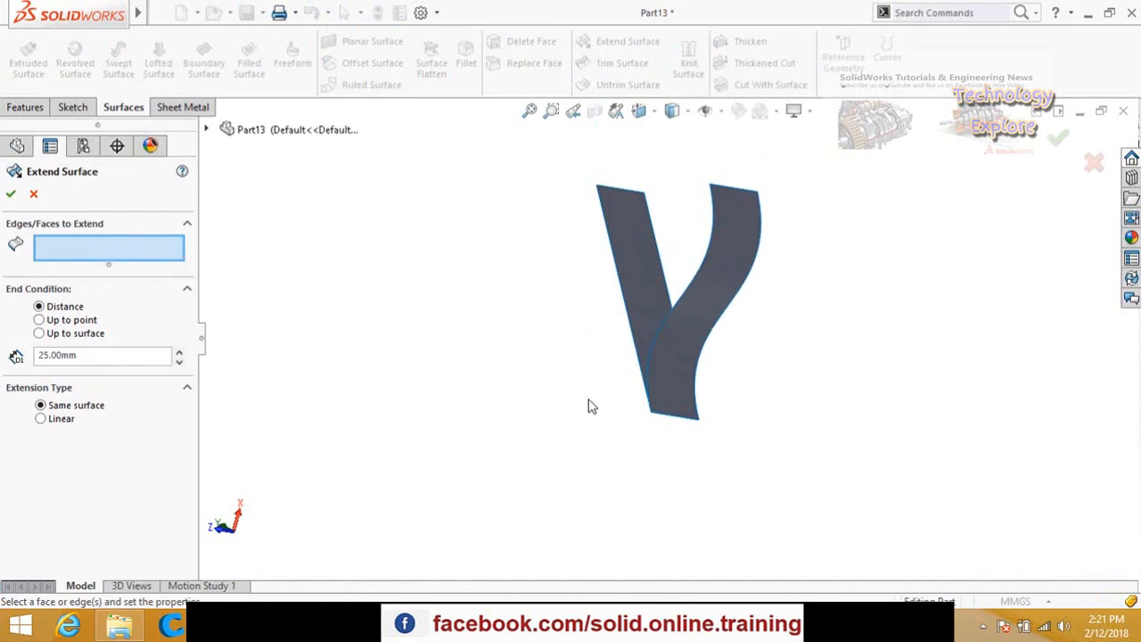
{"action": "middle_click_drag", "start_coordinate": [588, 402], "coordinate": [530, 356]}
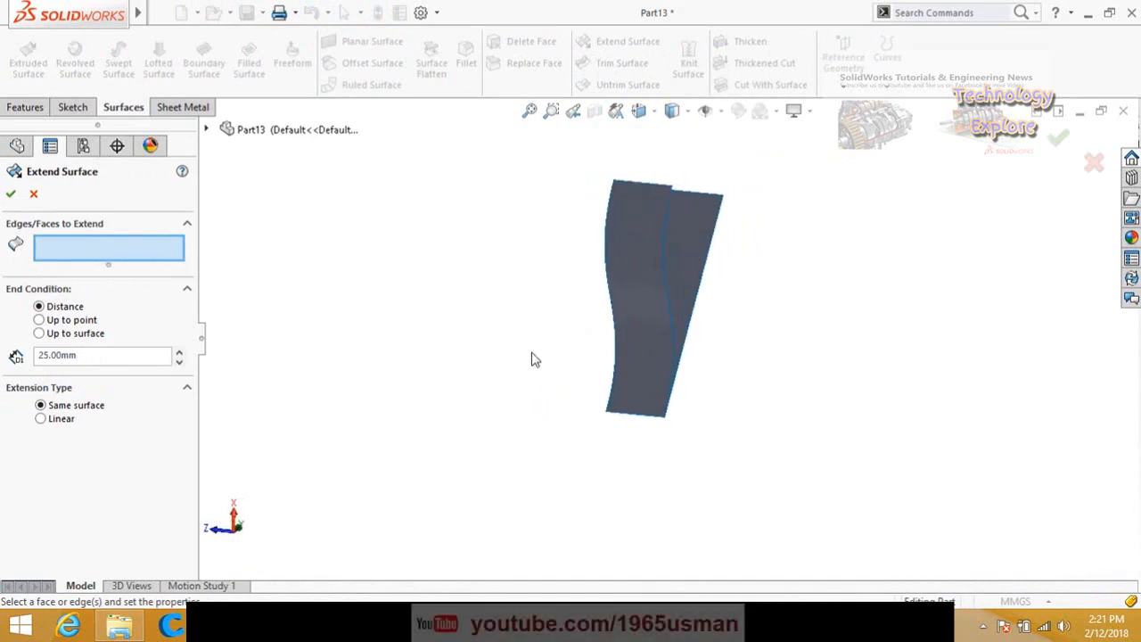
{"action": "left_click", "coordinate": [603, 281]}
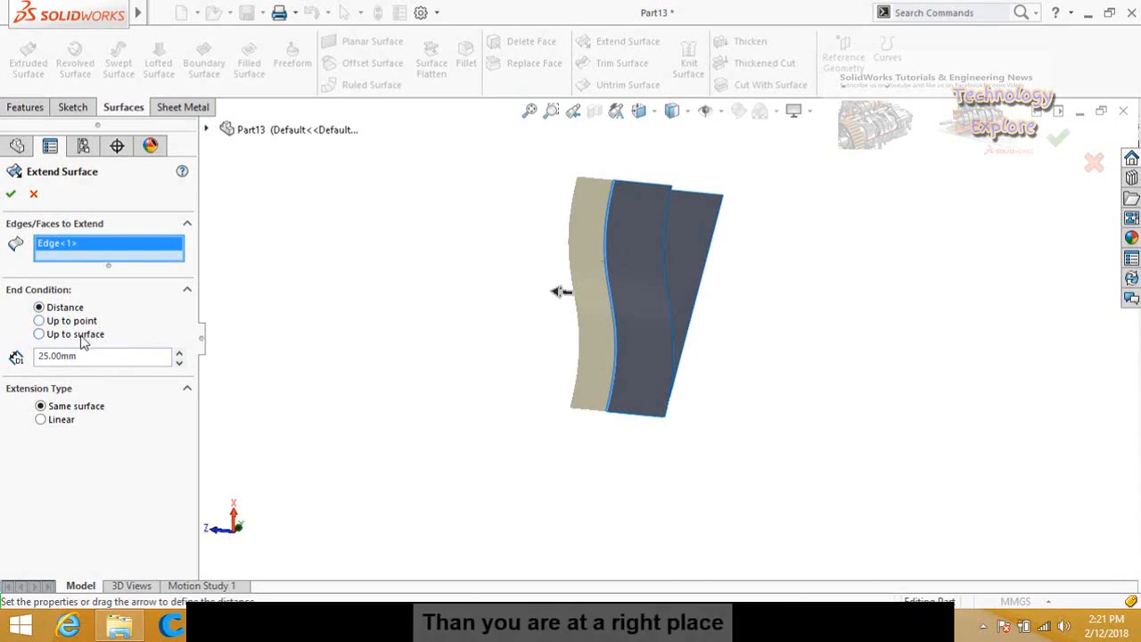
{"action": "left_click", "coordinate": [11, 195]}
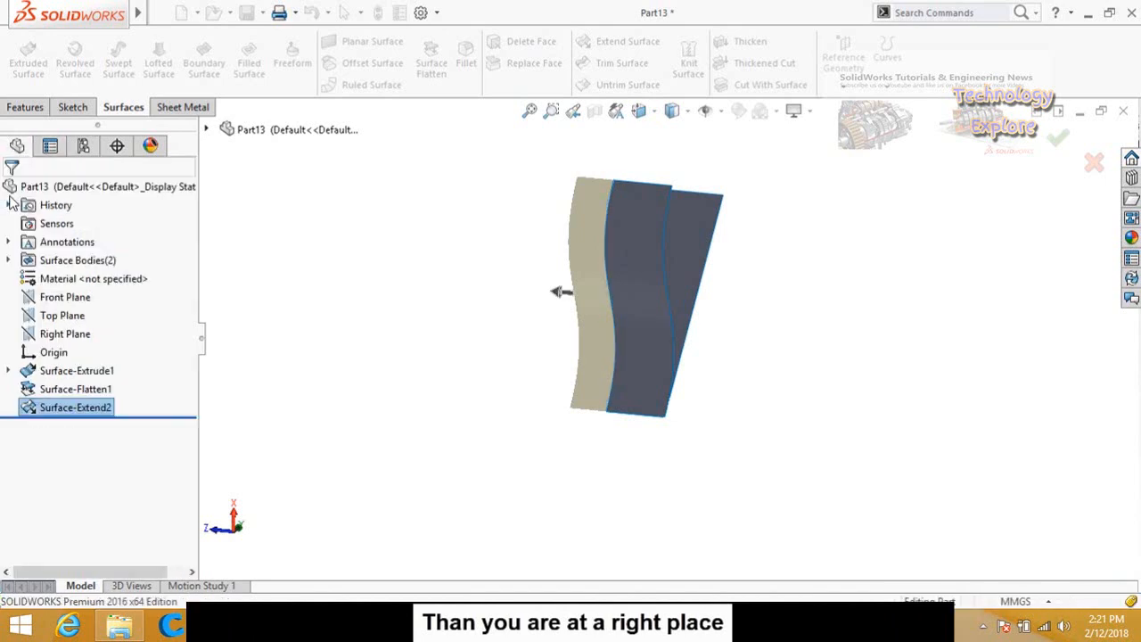
{"action": "middle_click_drag", "start_coordinate": [451, 367], "coordinate": [526, 250]}
{"action": "middle_click_drag", "start_coordinate": [558, 181], "coordinate": [604, 217]}
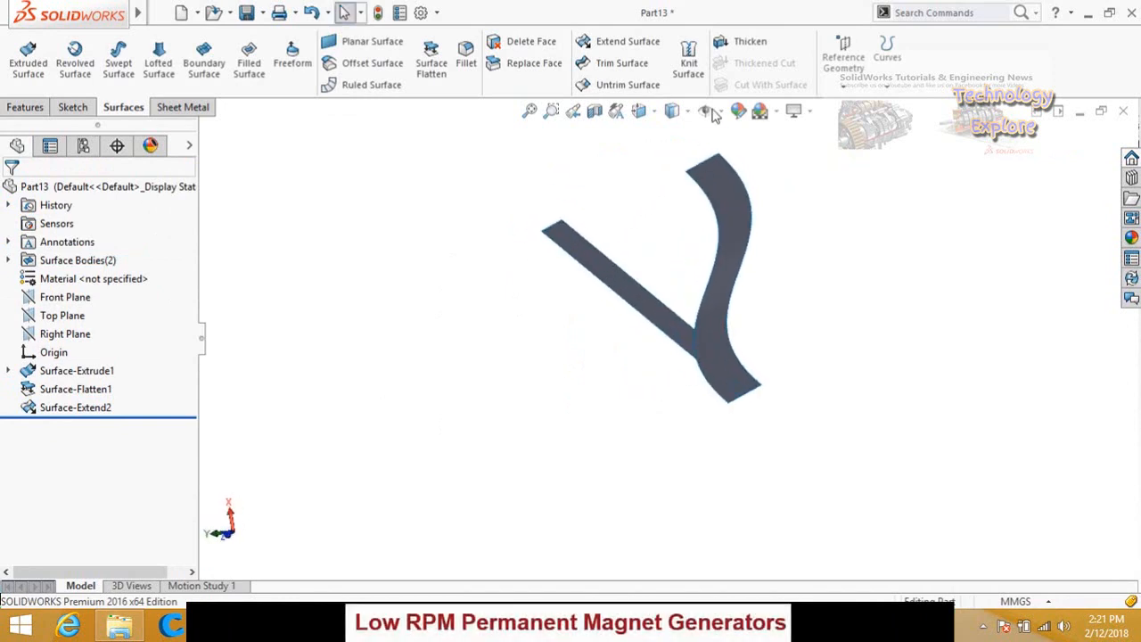
Start a Thicken feature on the extended wavy surface, try a 20 mm thickness and set it back to 10 mm
{"action": "left_click", "coordinate": [772, 49]}
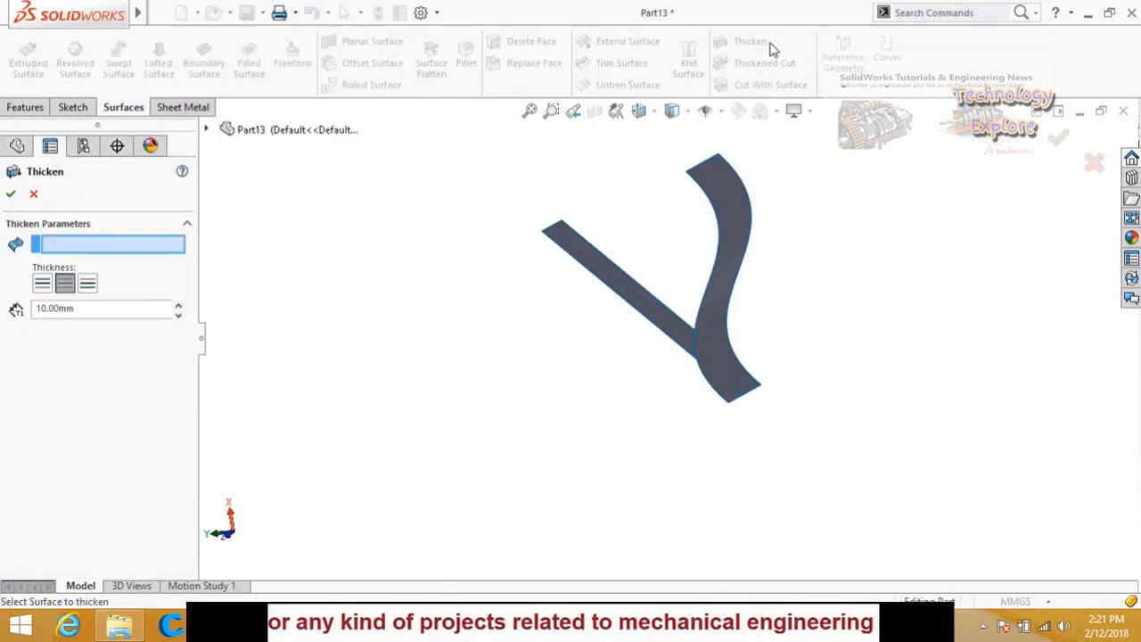
{"action": "middle_click_drag", "start_coordinate": [650, 198], "coordinate": [720, 223]}
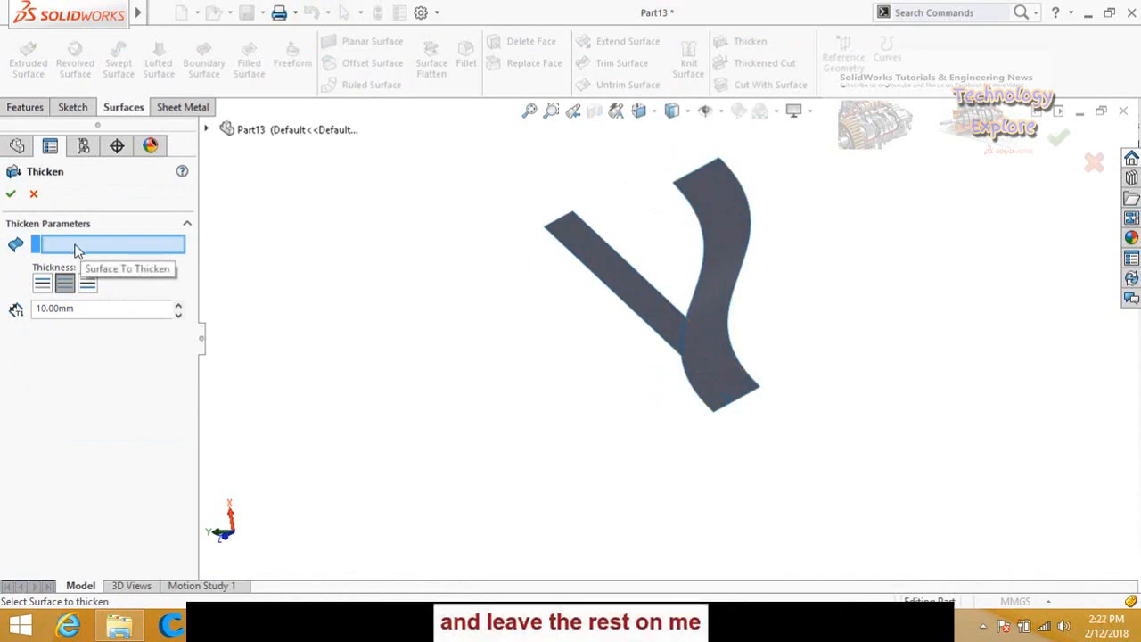
{"action": "left_click", "coordinate": [720, 223]}
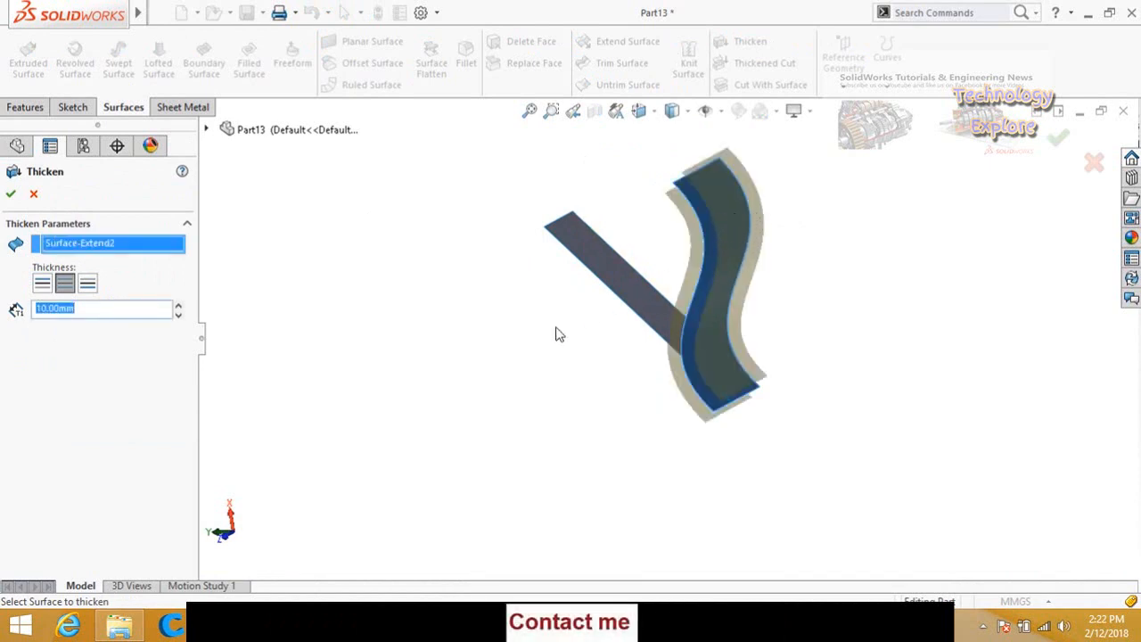
{"action": "middle_click_drag", "start_coordinate": [549, 410], "coordinate": [574, 381]}
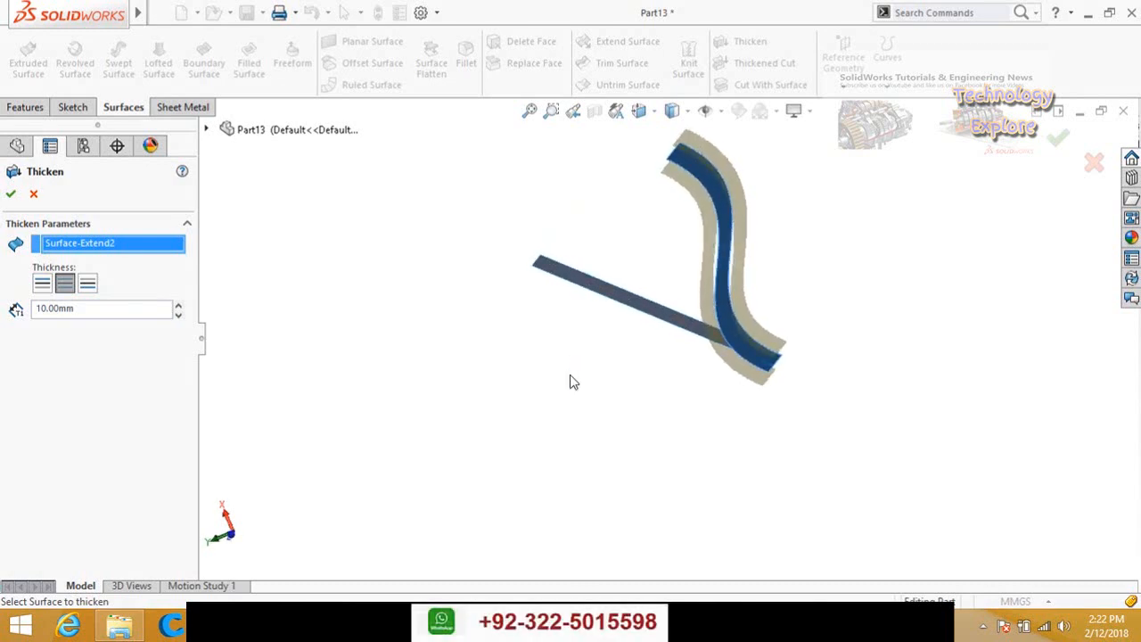
{"action": "middle_click_drag", "start_coordinate": [585, 222], "coordinate": [584, 188]}
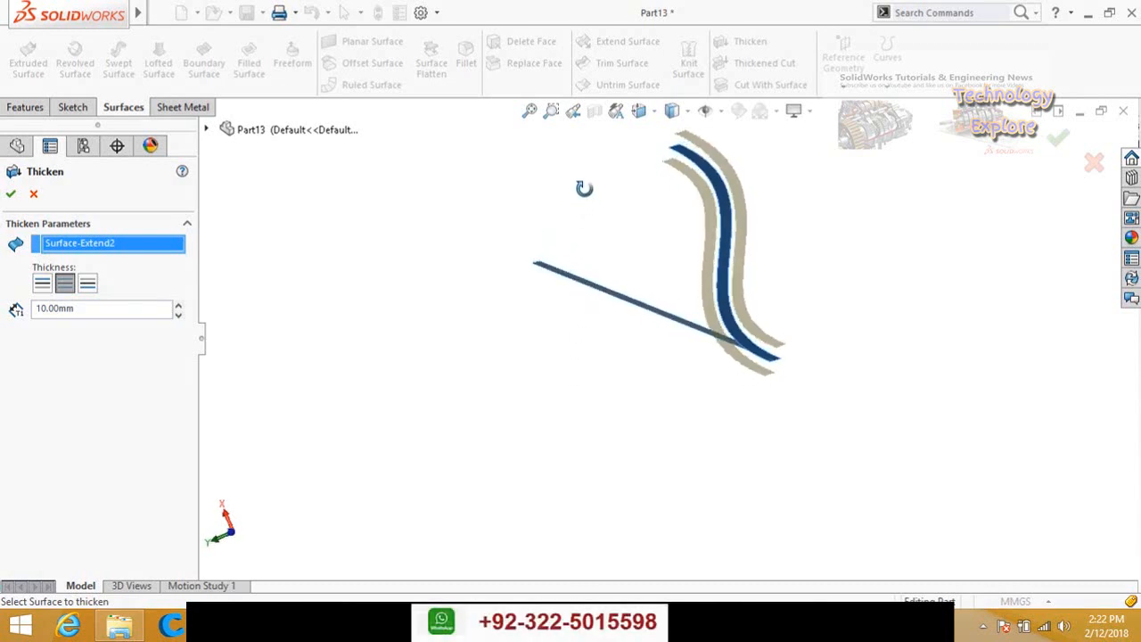
{"action": "left_click", "coordinate": [97, 310]}
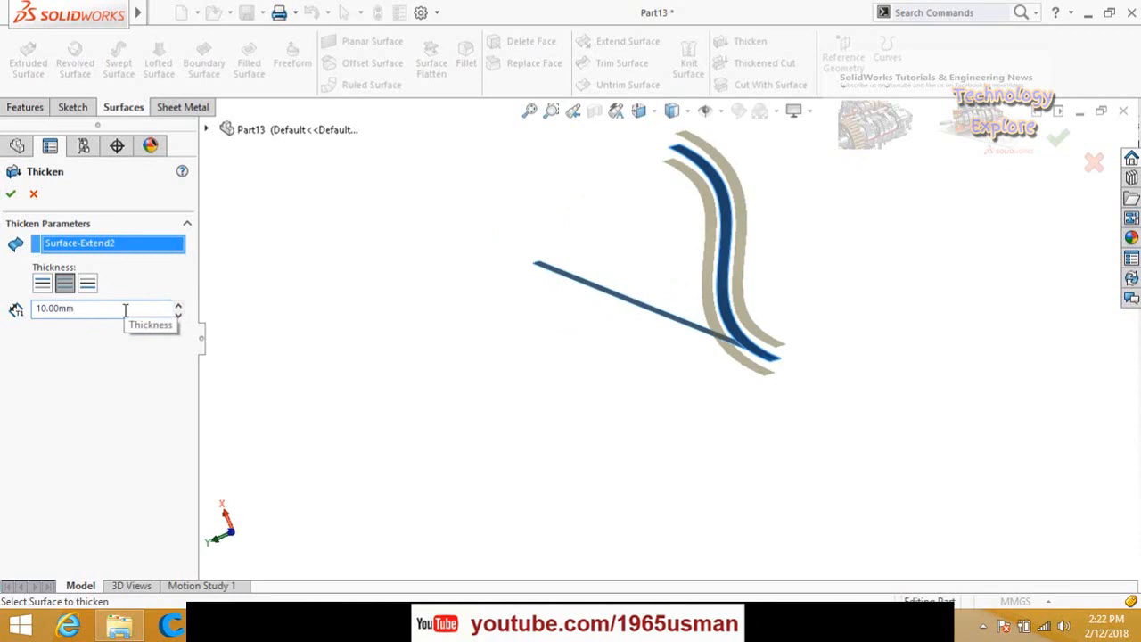
{"action": "left_click", "coordinate": [179, 307]}
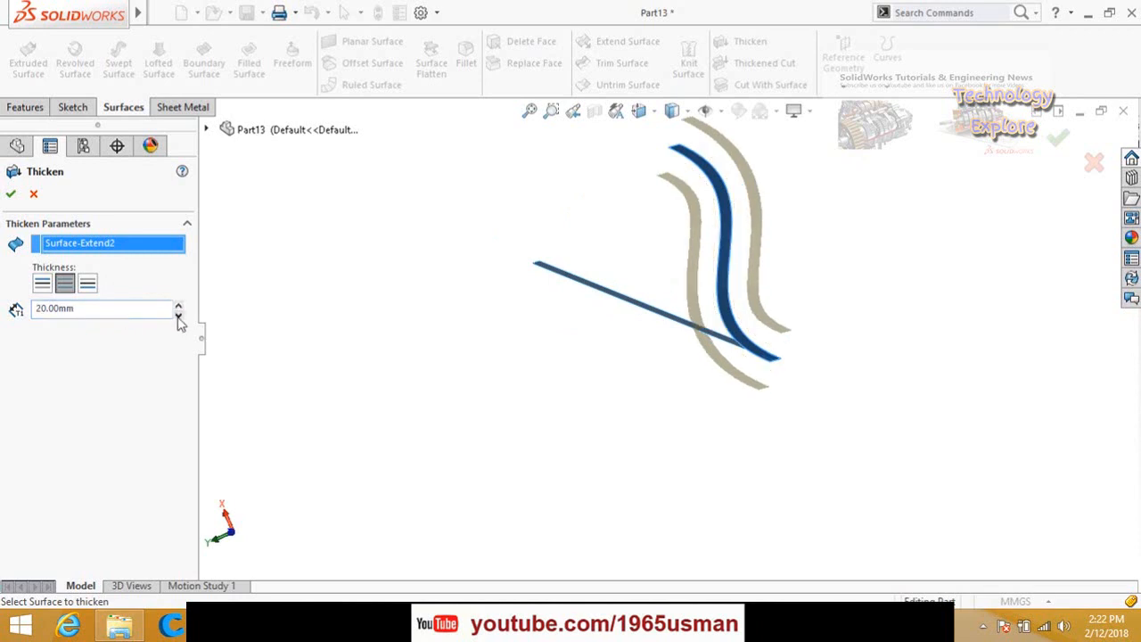
{"action": "left_click", "coordinate": [178, 316]}
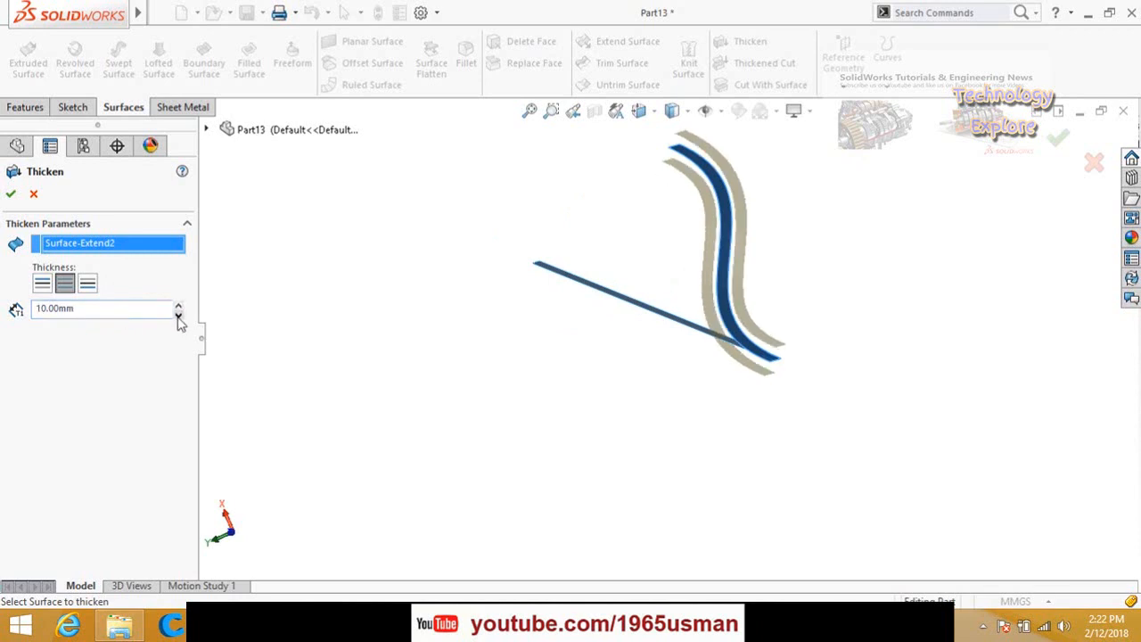
Preview the thickening on each single side of the wavy surface, and create it with the Thicken Both Sides option
{"action": "left_click", "coordinate": [45, 290]}
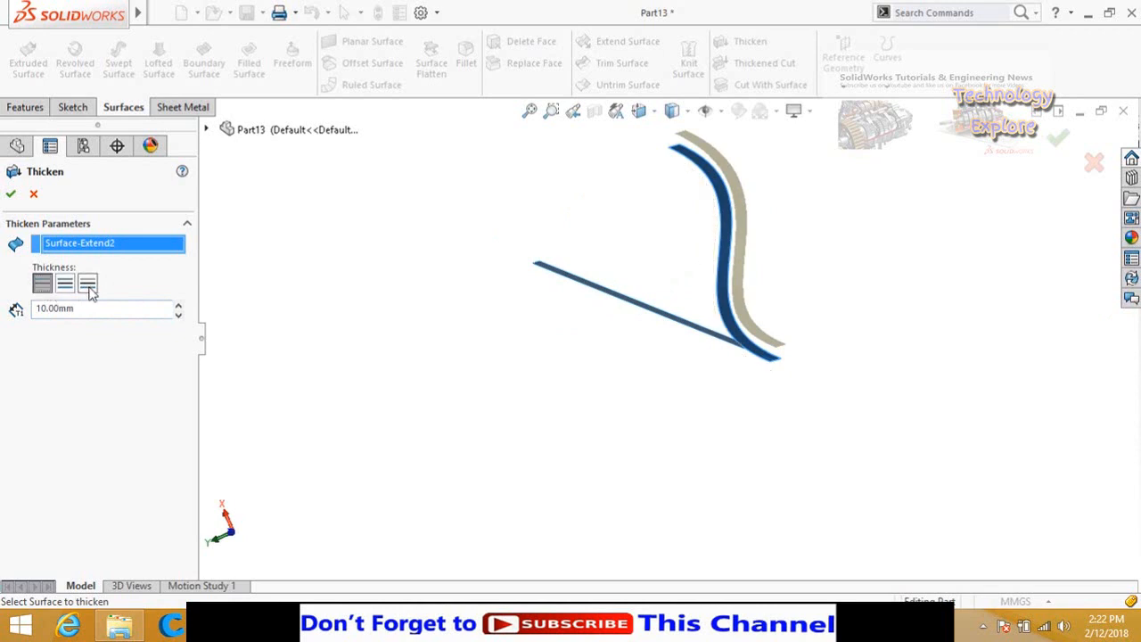
{"action": "left_click", "coordinate": [88, 285]}
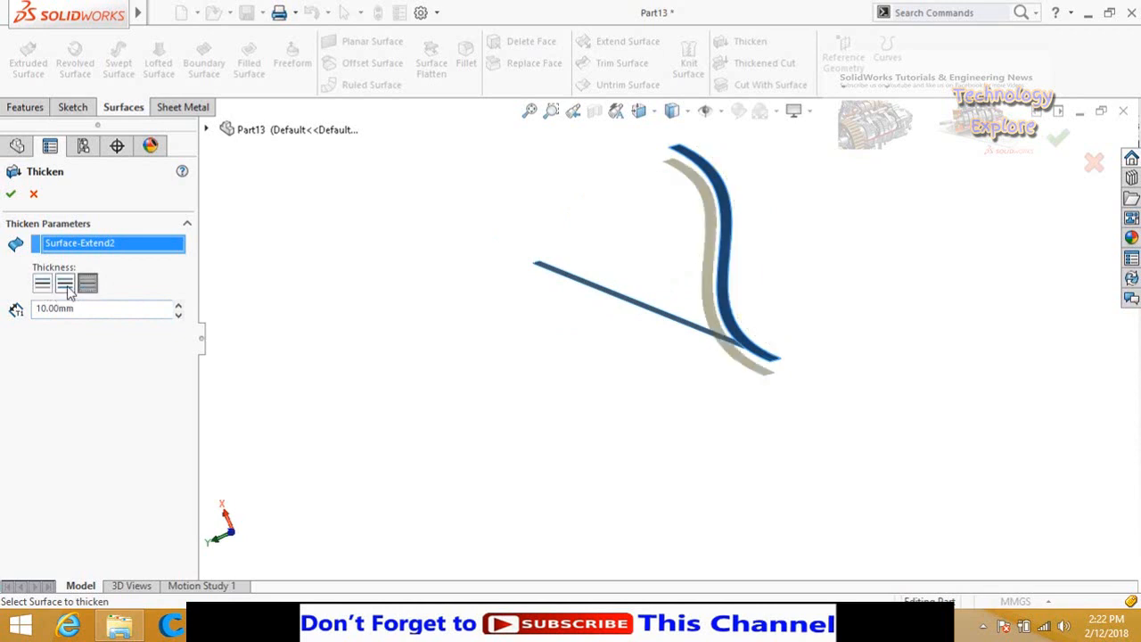
{"action": "left_click", "coordinate": [66, 290]}
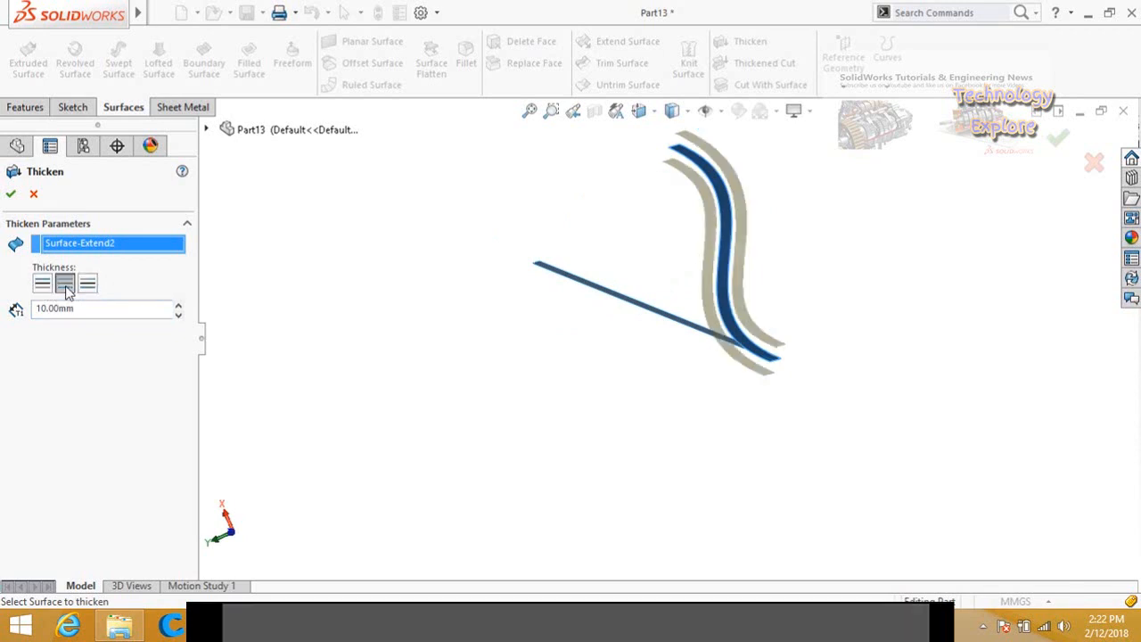
{"action": "left_click", "coordinate": [11, 196]}
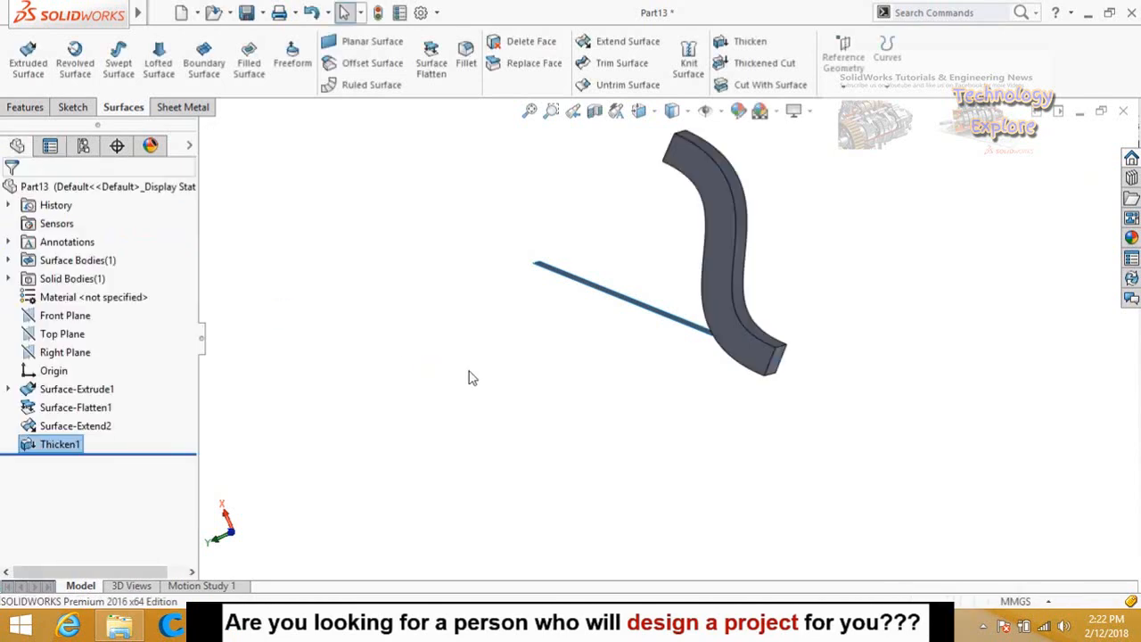
{"action": "middle_click_drag", "start_coordinate": [555, 314], "coordinate": [576, 348]}
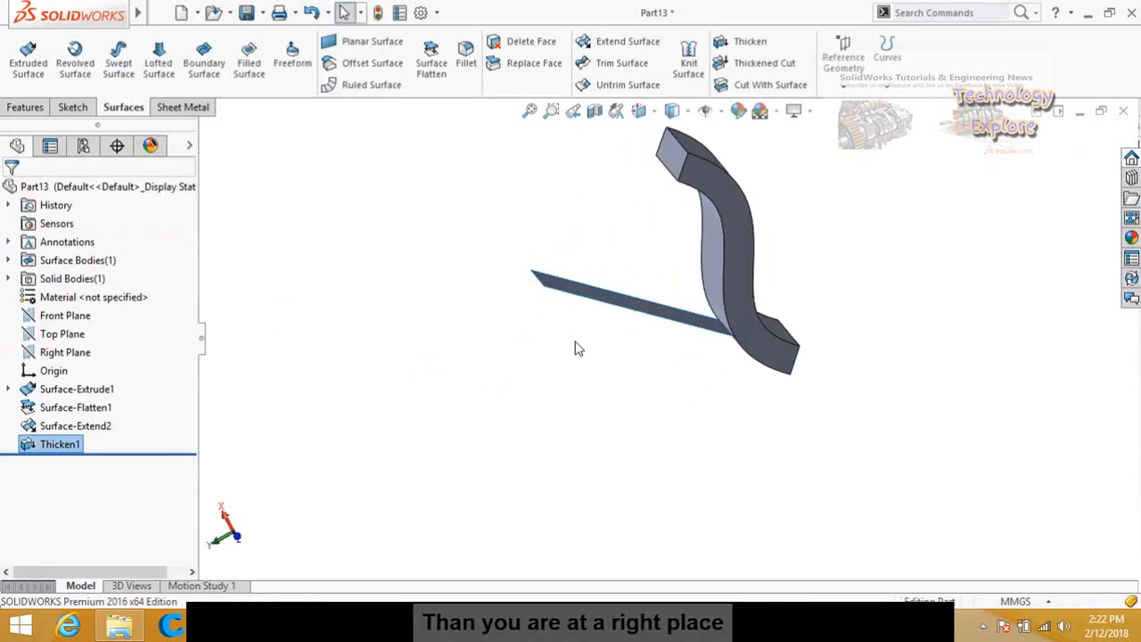